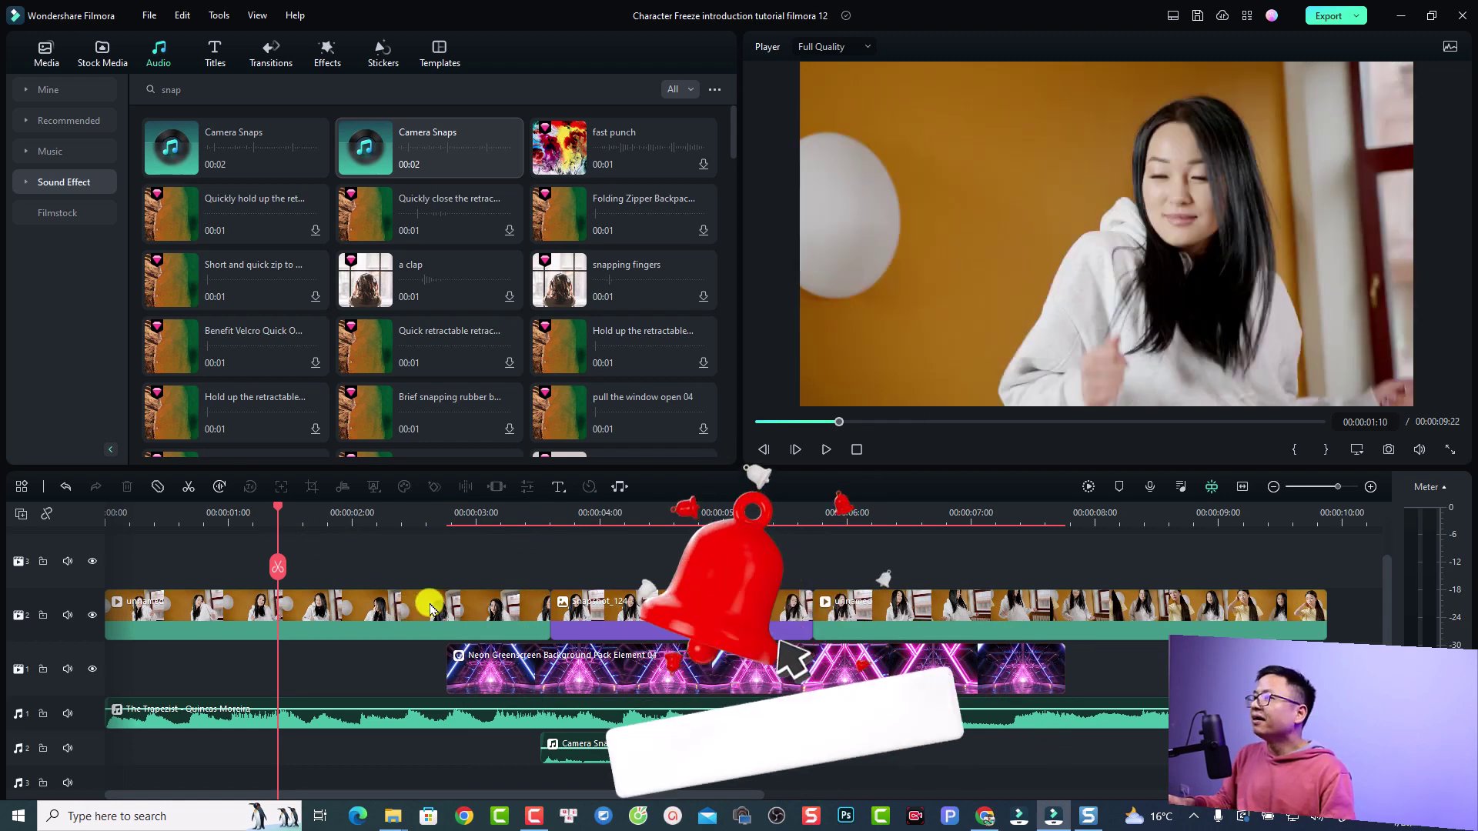
Preview the finished sequence briefly and delete all clips from the timeline.
{"action": "key", "text": "space"}
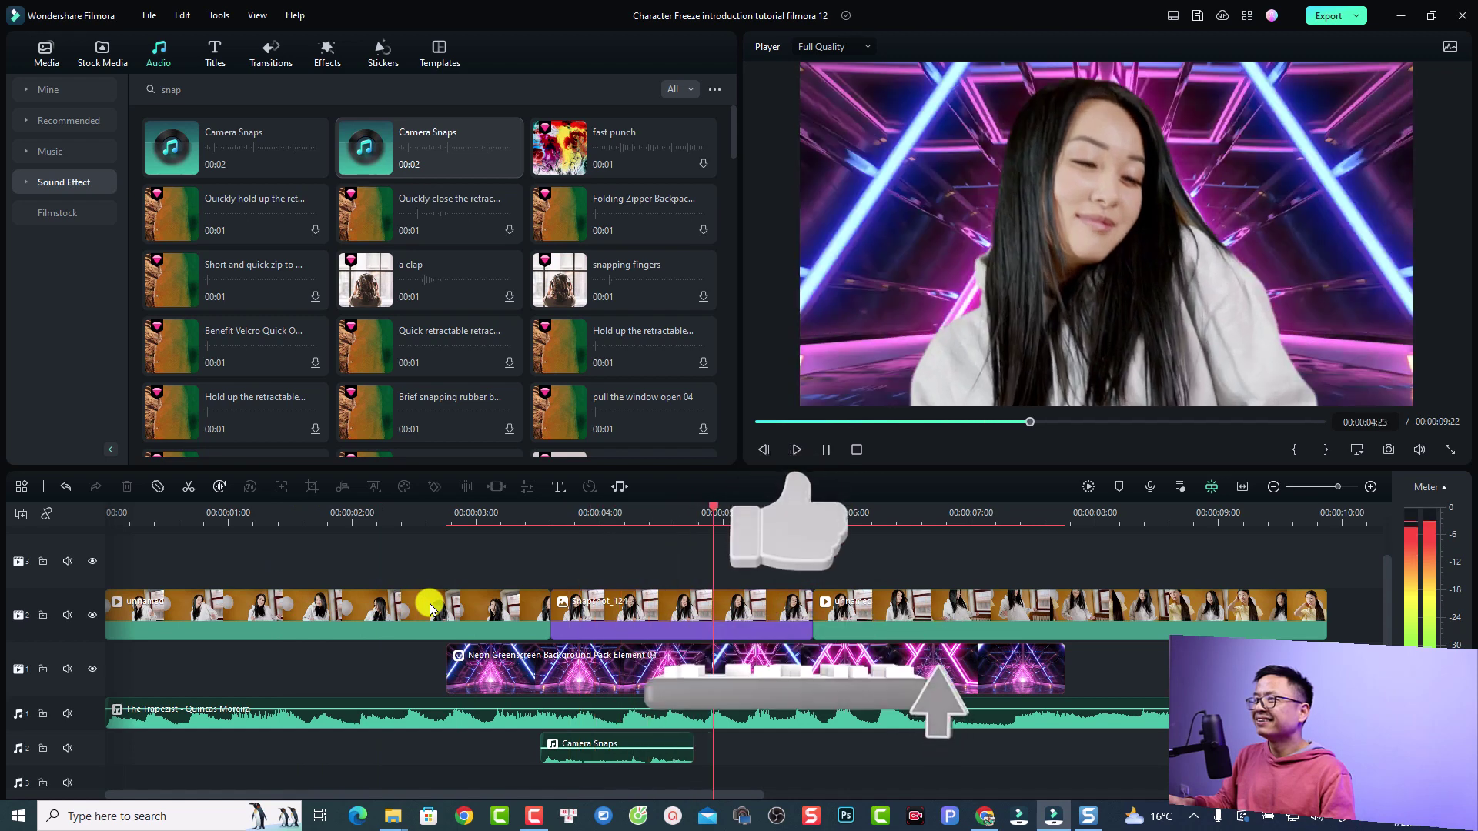
{"action": "key", "text": "space"}
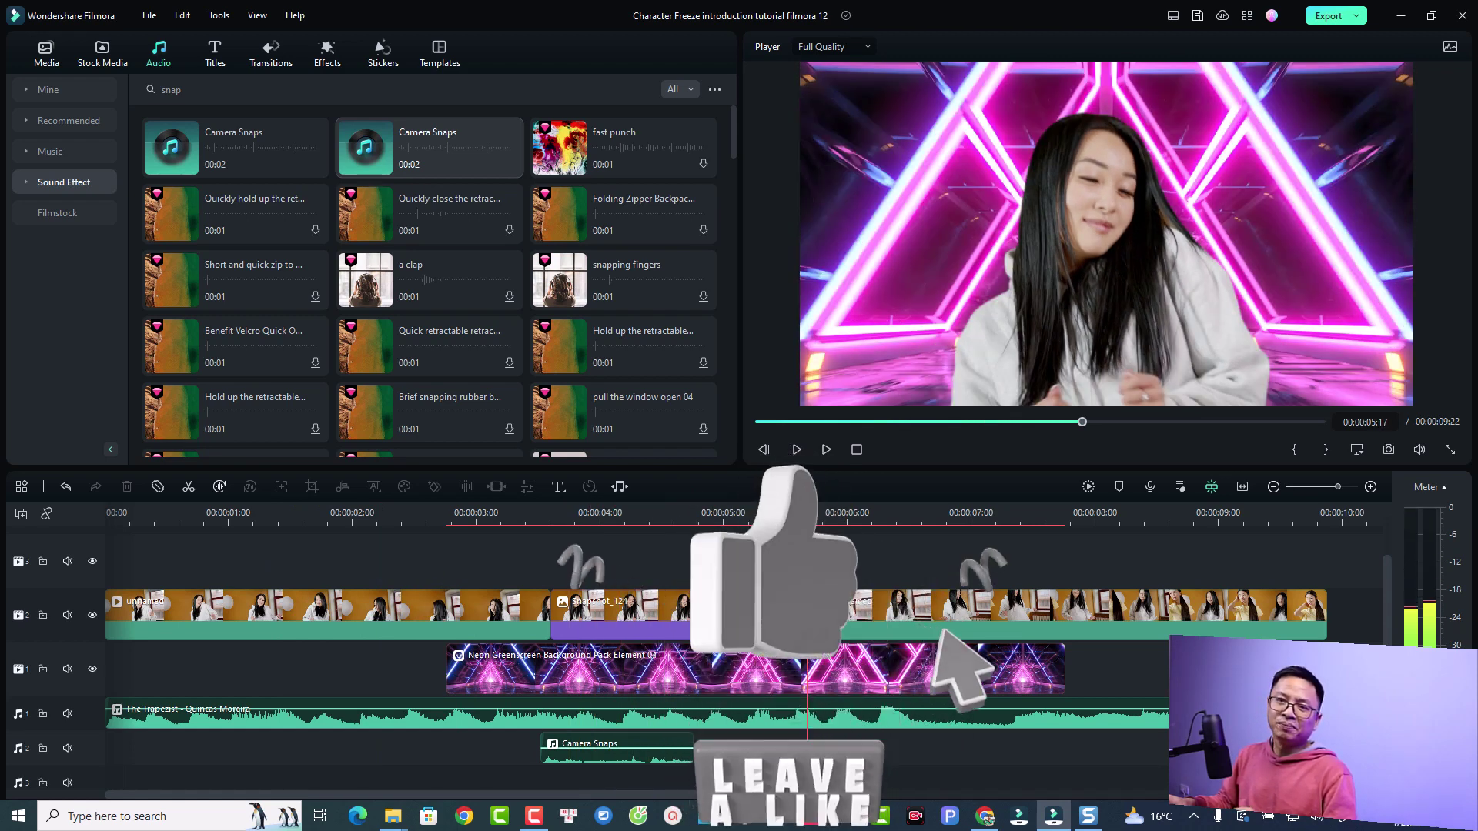
{"action": "key", "text": "ctrl+a"}
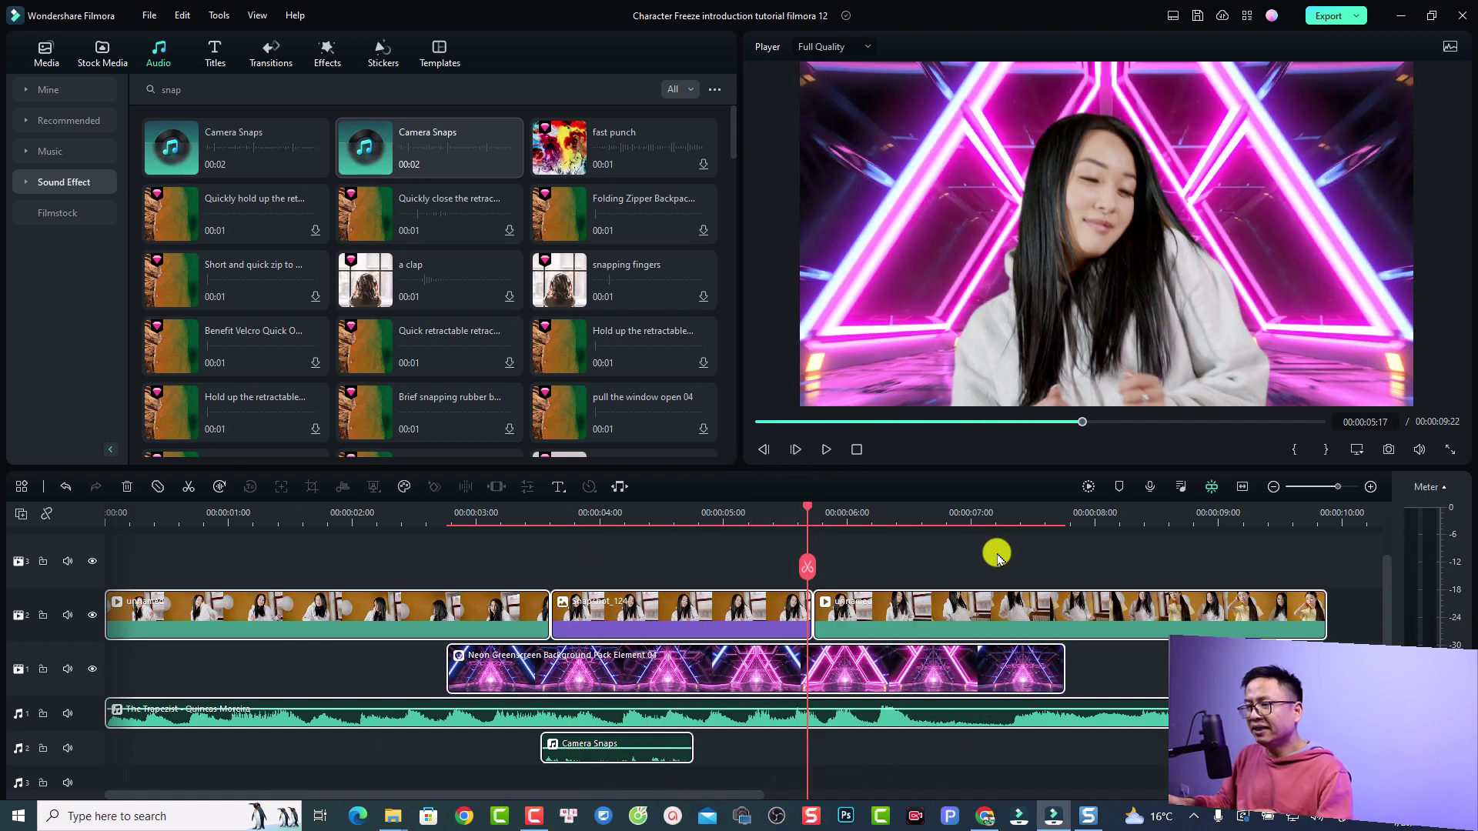
{"action": "key", "text": "Delete"}
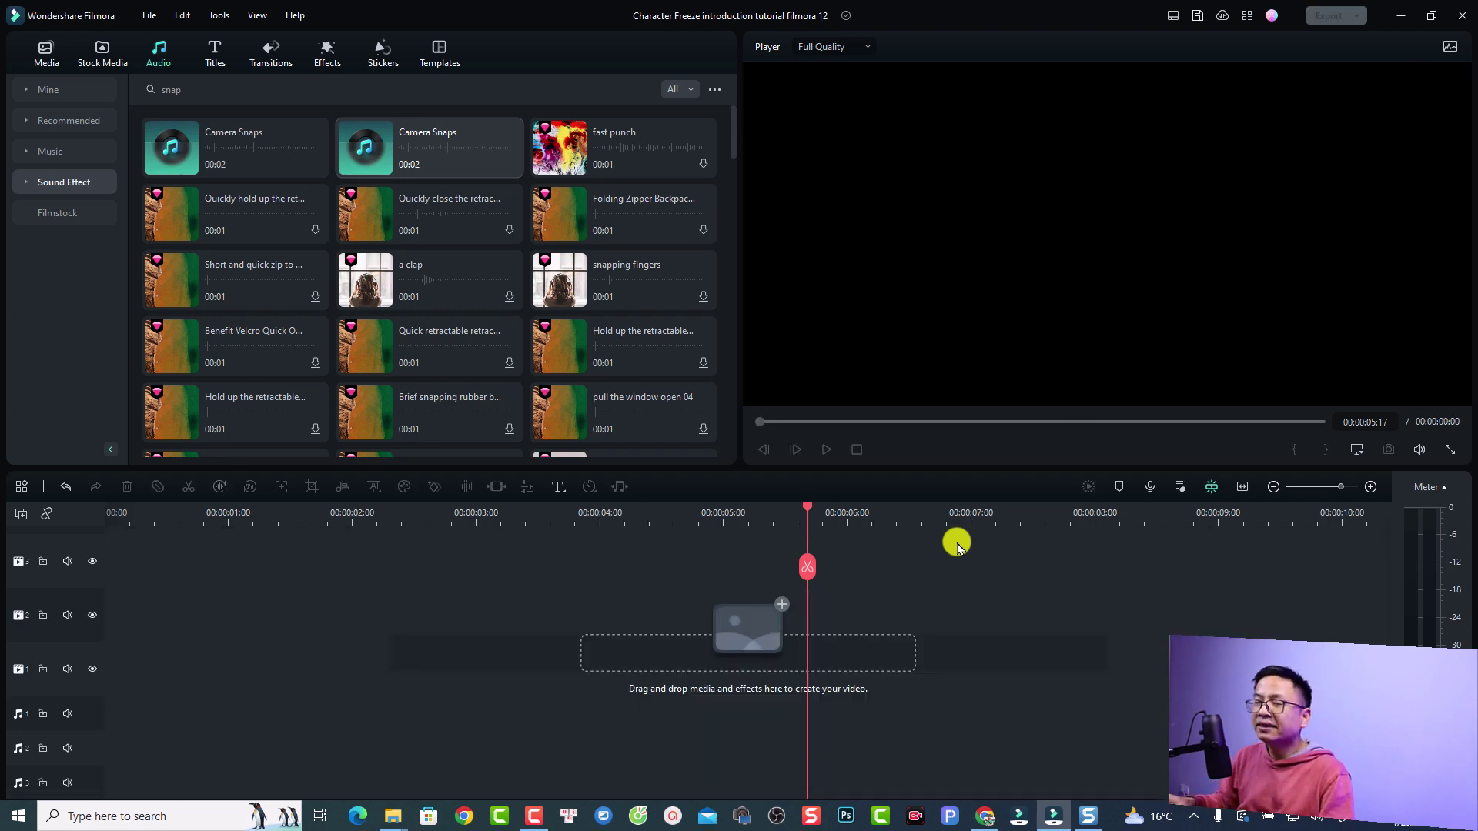
Add the downloaded stock video of the woman in the white hoodie to the start of video track 1.
{"action": "left_click", "coordinate": [44, 50]}
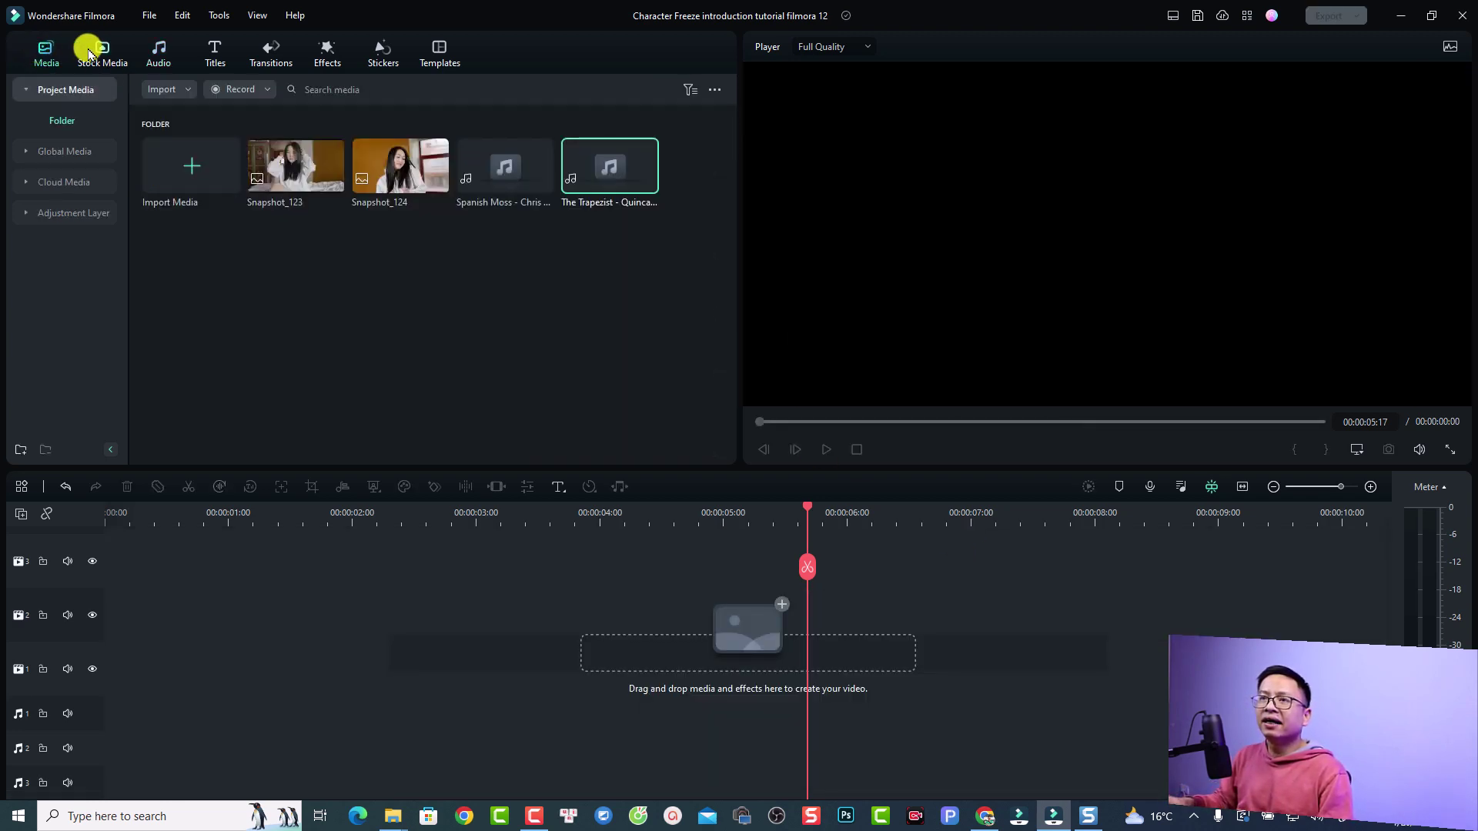
{"action": "left_click", "coordinate": [98, 59]}
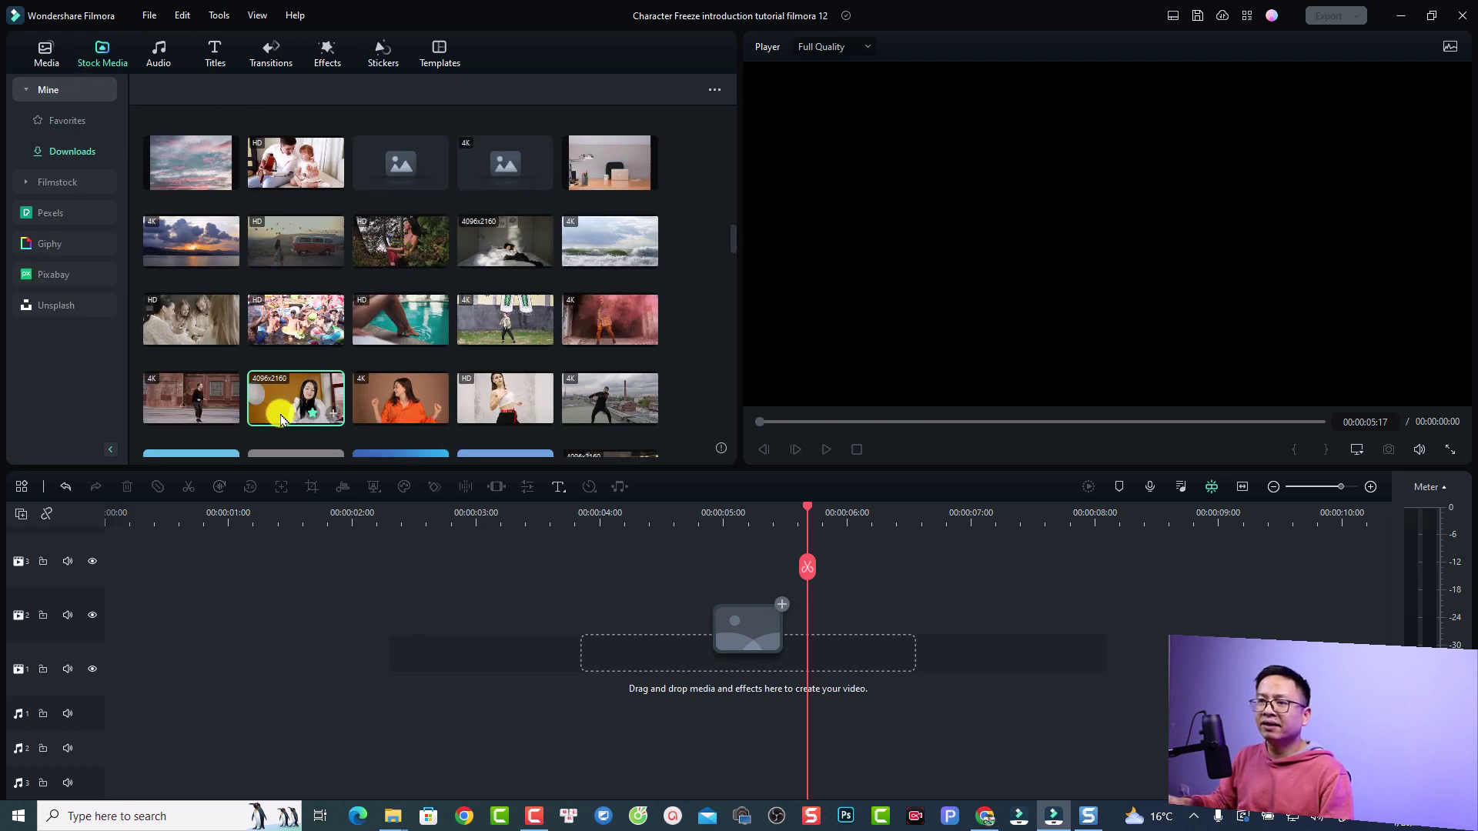
{"action": "left_click_drag", "start_coordinate": [281, 420], "coordinate": [117, 685]}
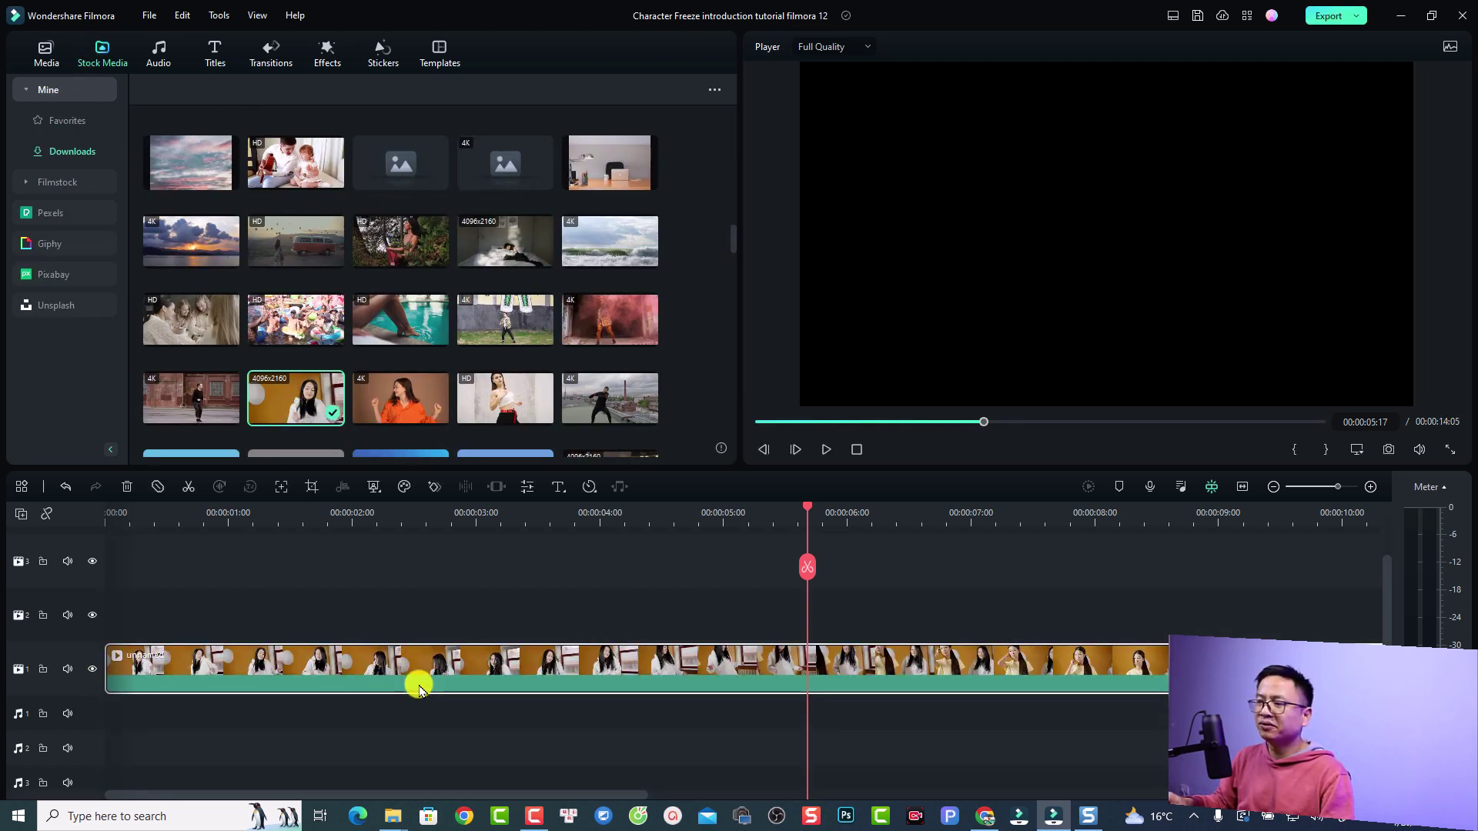
Play through the clip from about one second in and position the playhead at 00:00:03:13.
{"action": "left_click", "coordinate": [233, 514]}
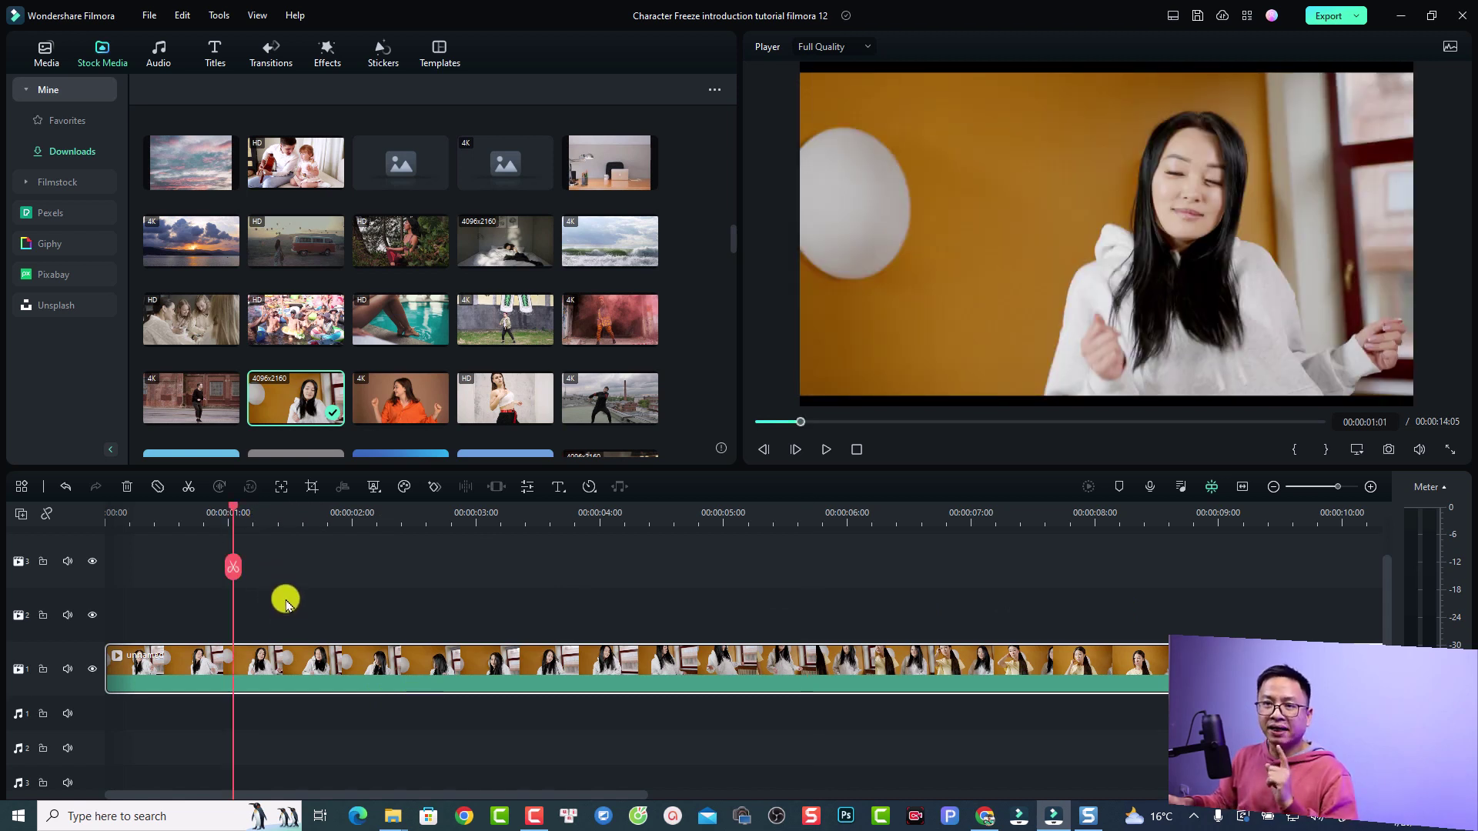
{"action": "key", "text": "space"}
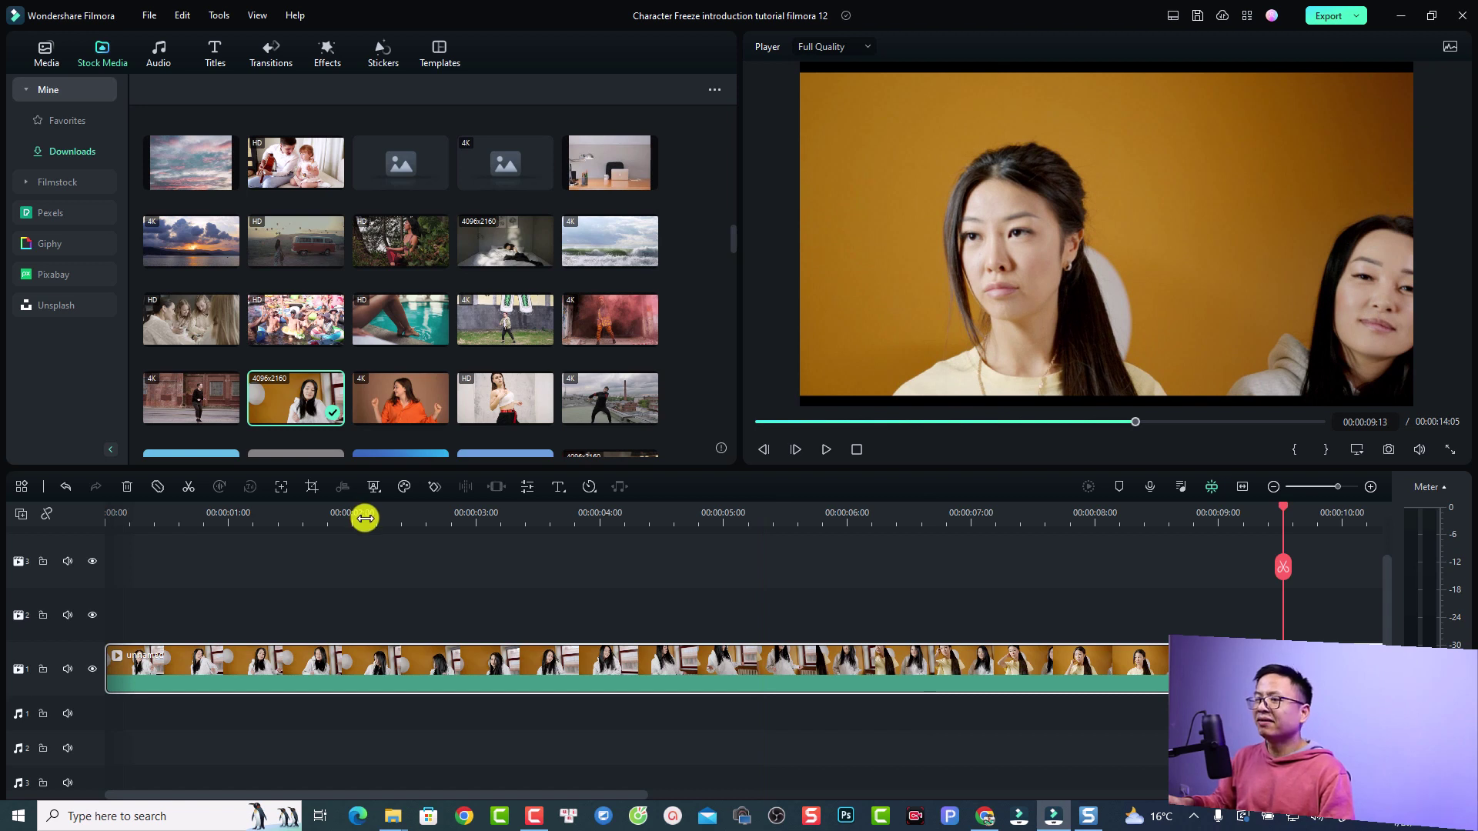
{"action": "left_click", "coordinate": [368, 517]}
{"action": "left_click_drag", "start_coordinate": [371, 506], "coordinate": [540, 535]}
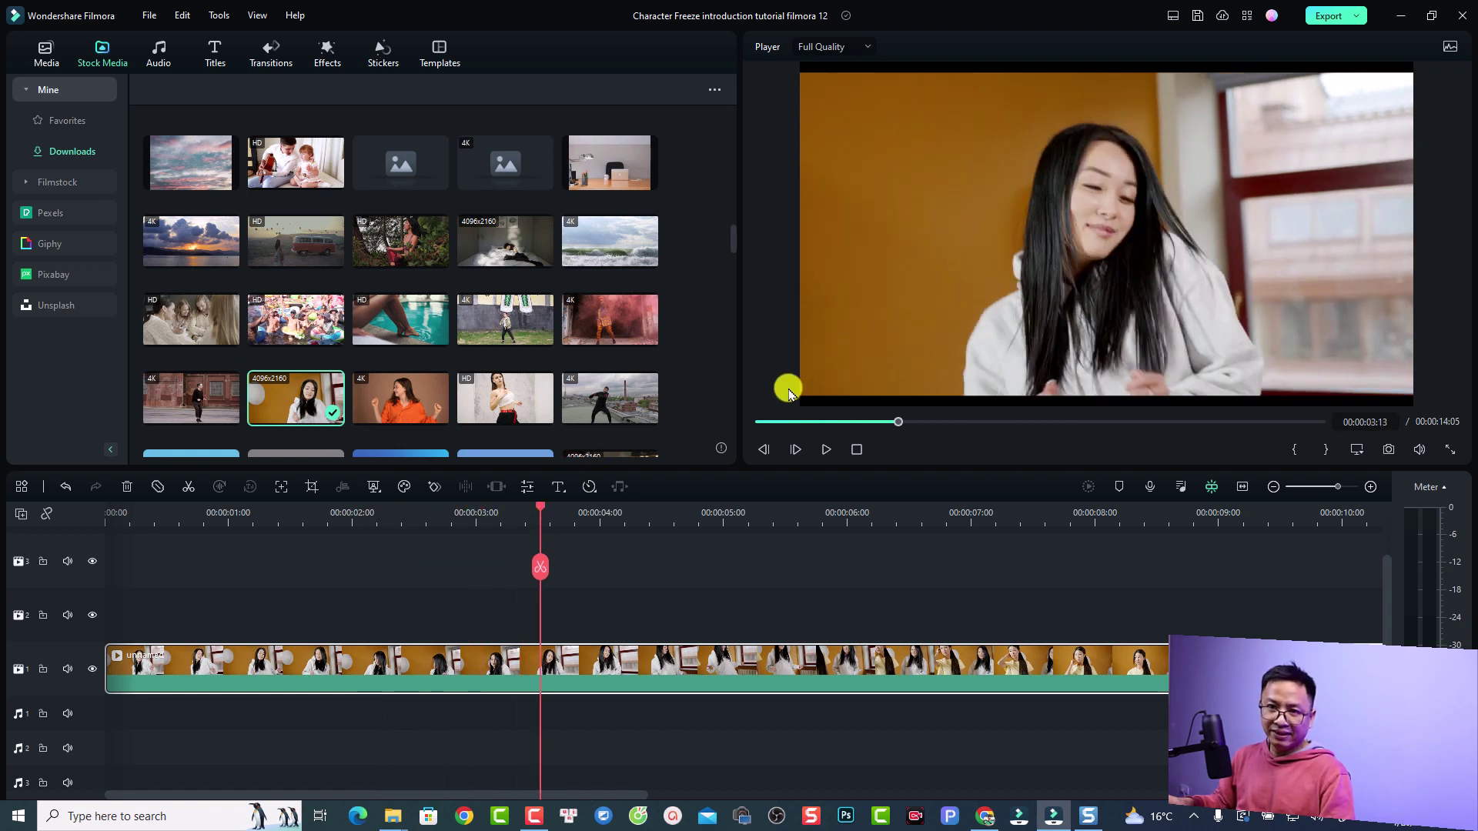
Capture a snapshot of the frame at 00:00:03:13 into the project media.
{"action": "left_click", "coordinate": [1390, 430]}
{"action": "left_click", "coordinate": [1388, 450]}
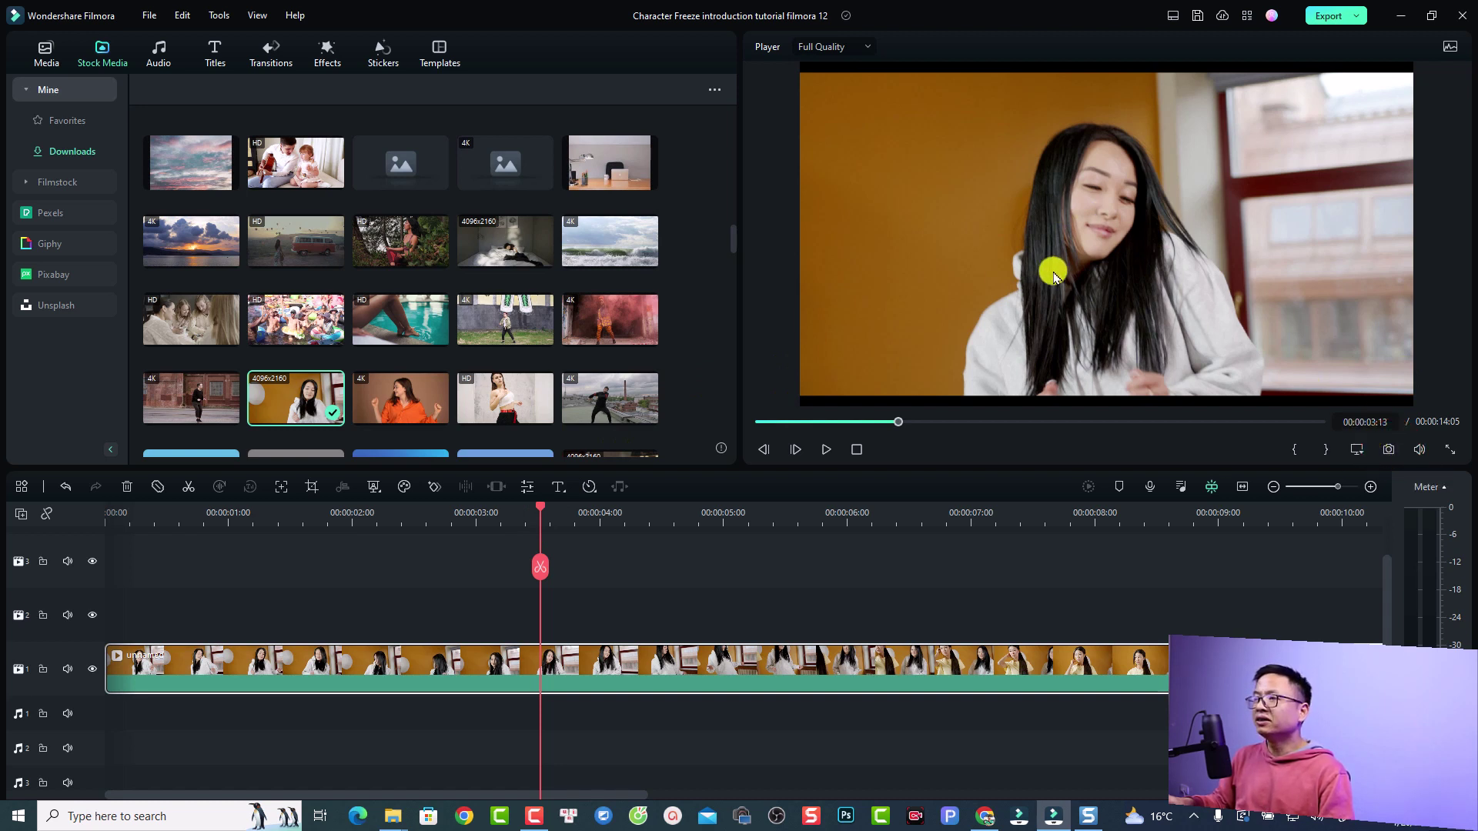
{"action": "left_click", "coordinate": [47, 61]}
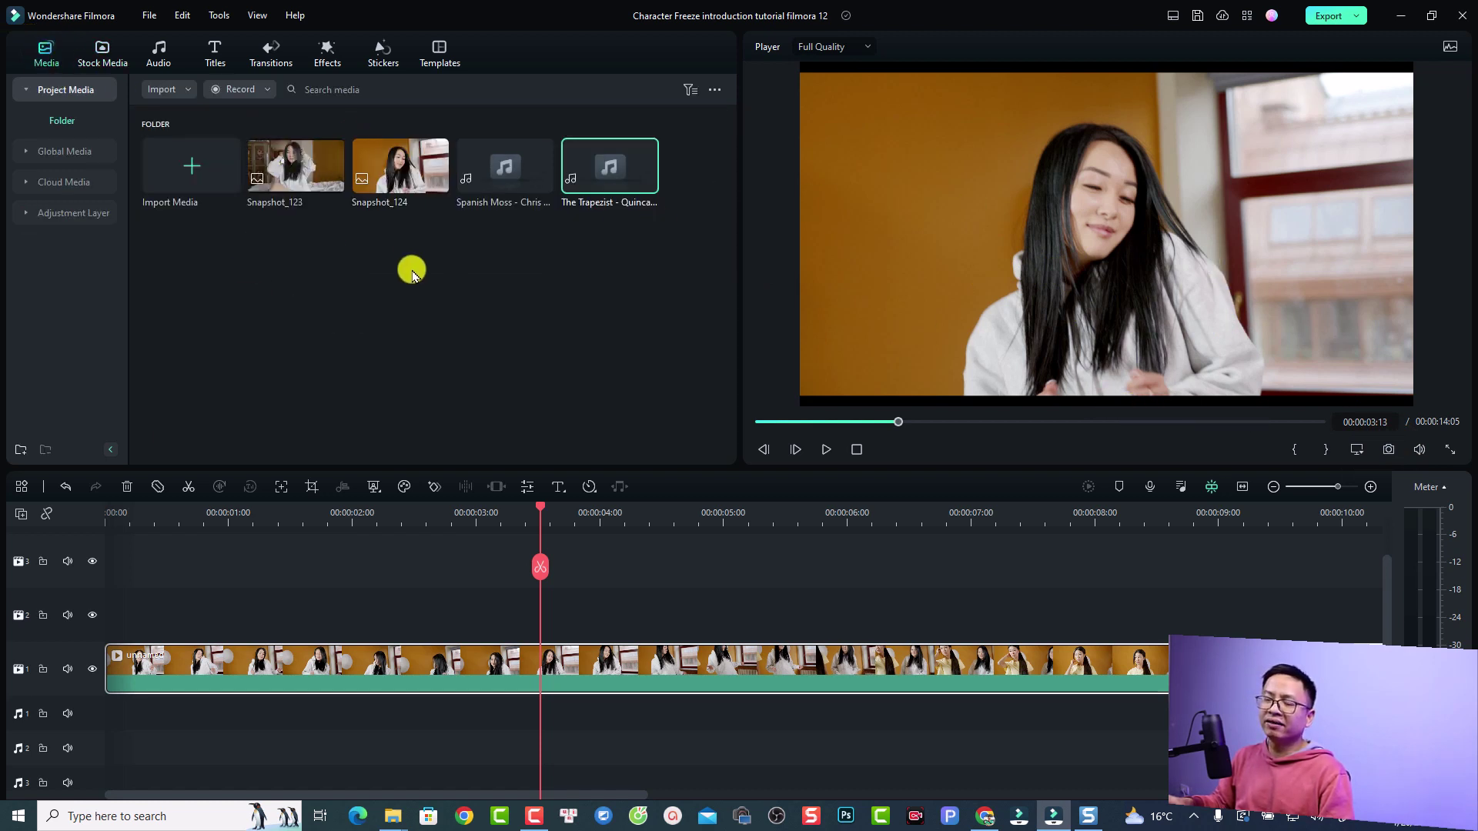
{"action": "left_click", "coordinate": [1388, 449]}
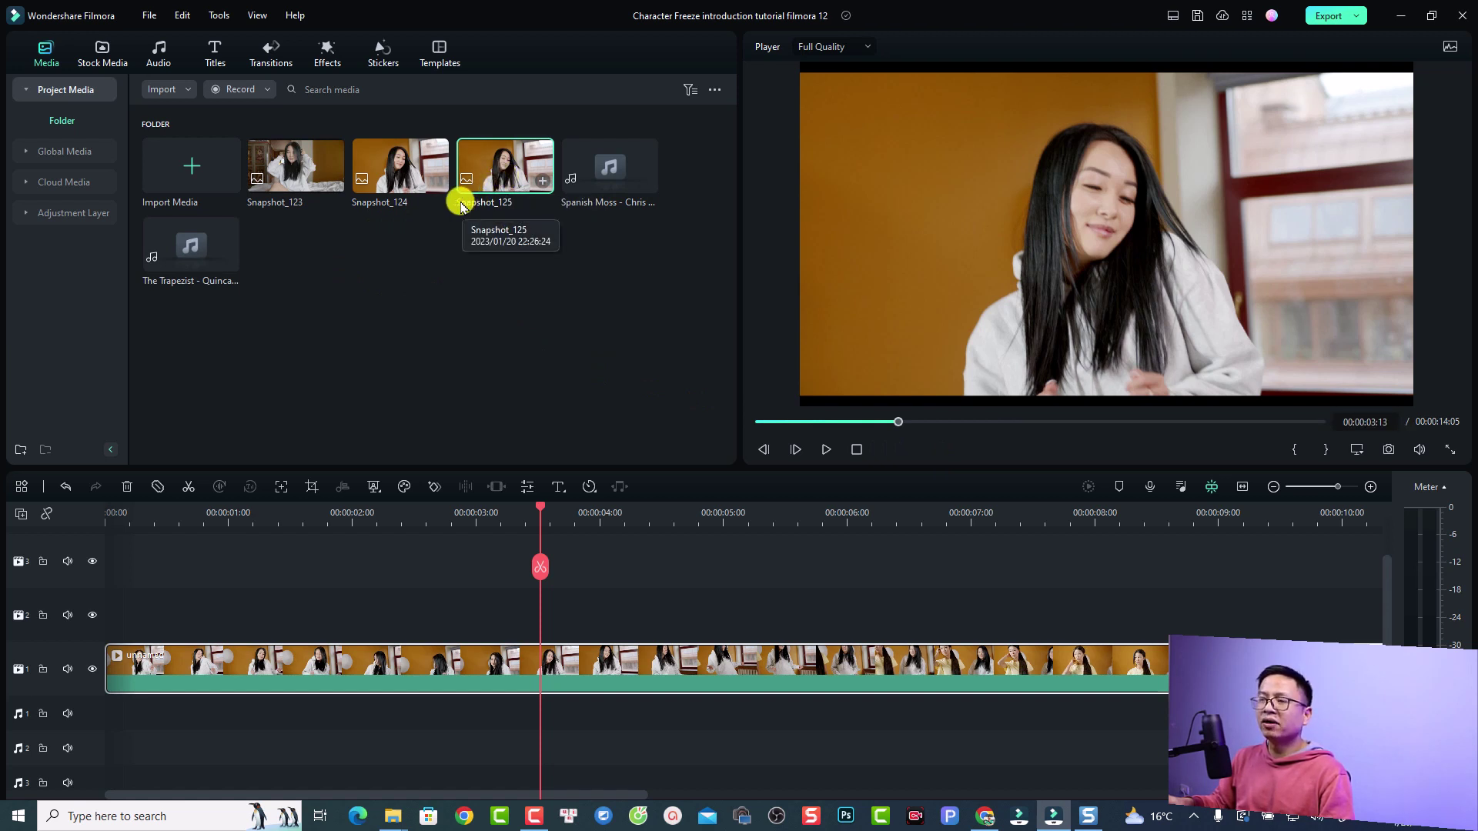
Reveal Snapshot_125 in its folder on disk, minimize that window and capture another snapshot of the same frame.
{"action": "right_click", "coordinate": [501, 190]}
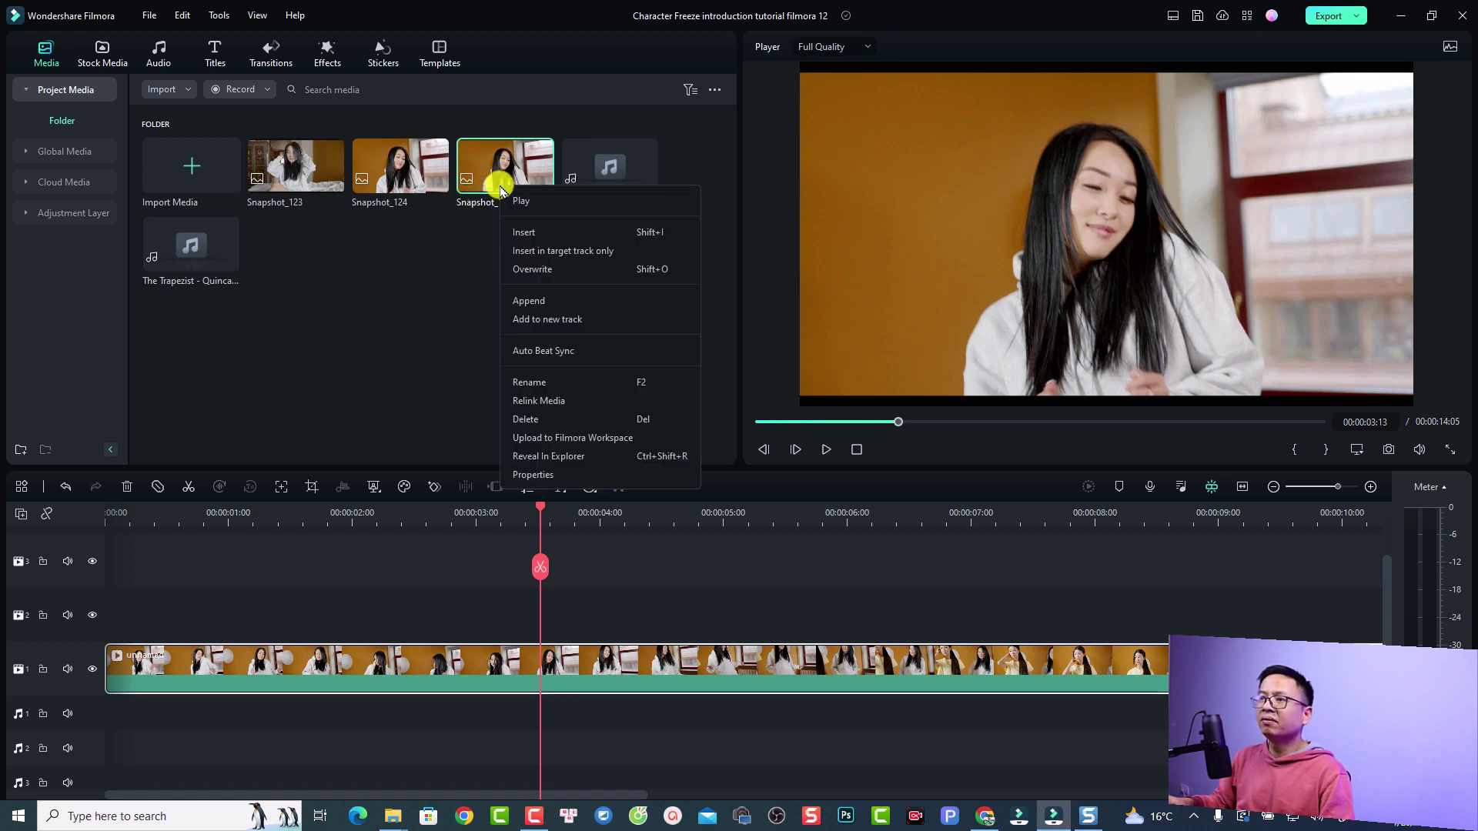
{"action": "left_click", "coordinate": [537, 456]}
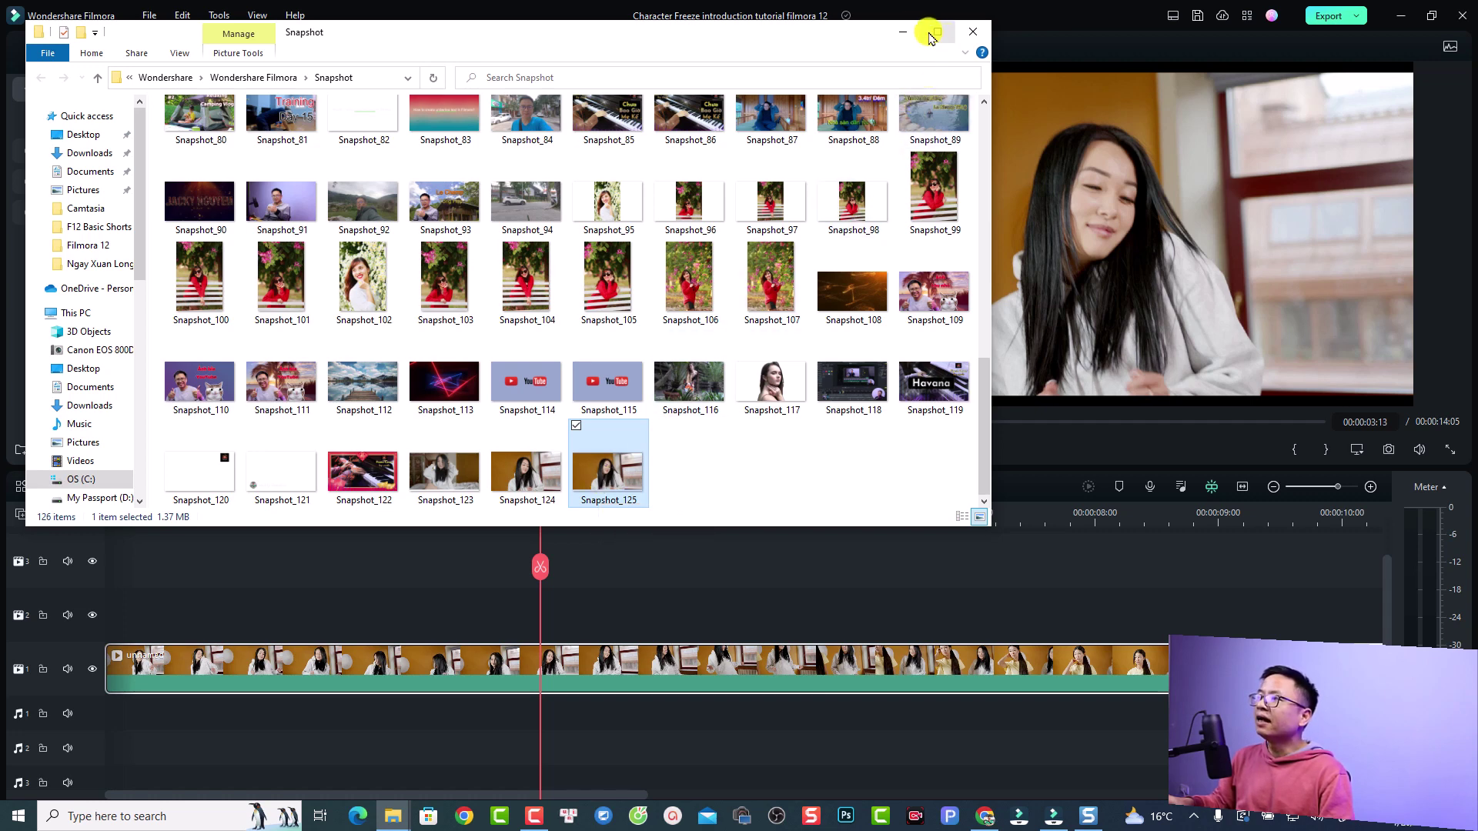
{"action": "left_click", "coordinate": [904, 34]}
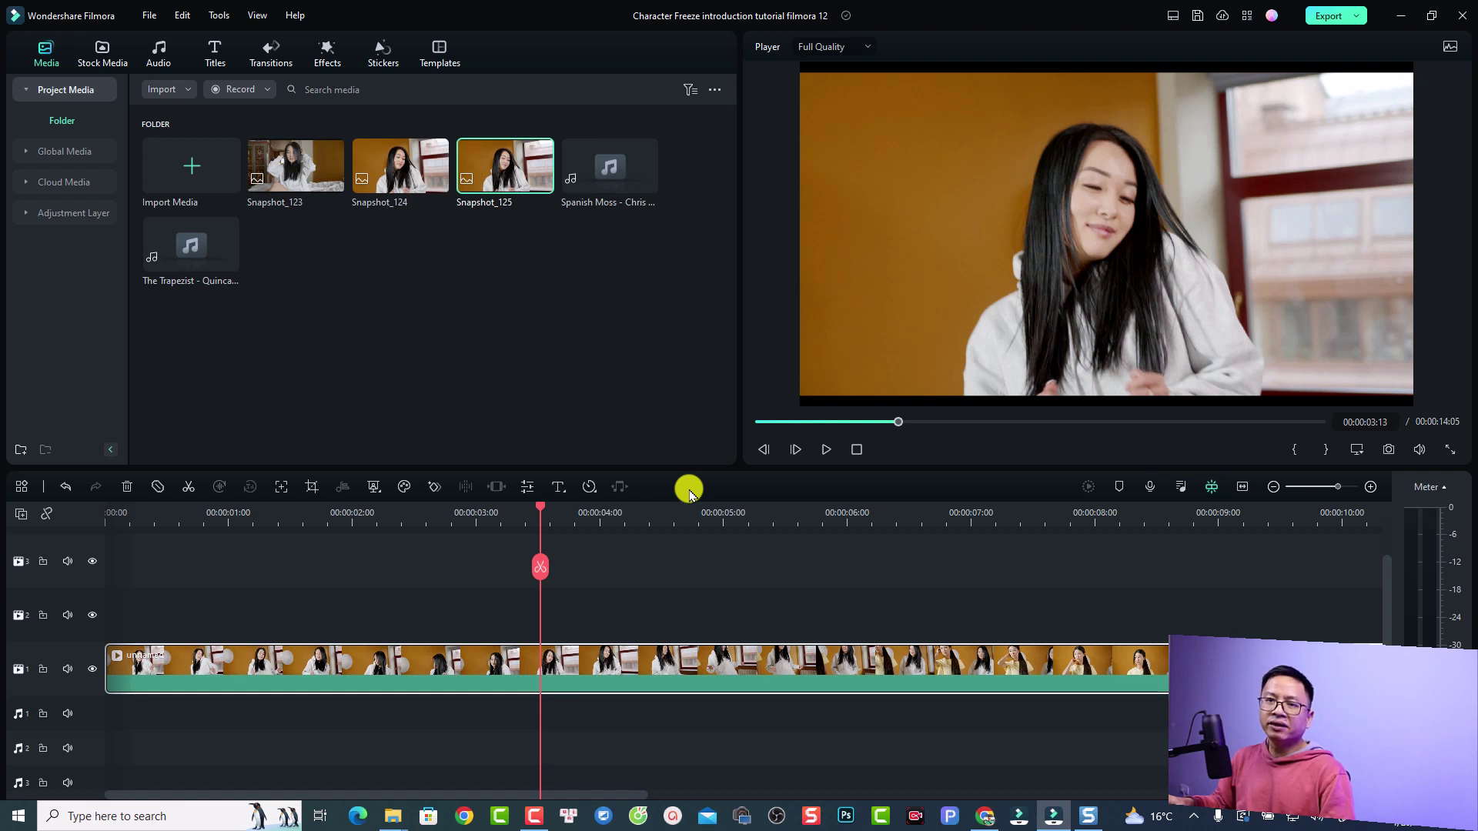
{"action": "left_click", "coordinate": [1386, 452]}
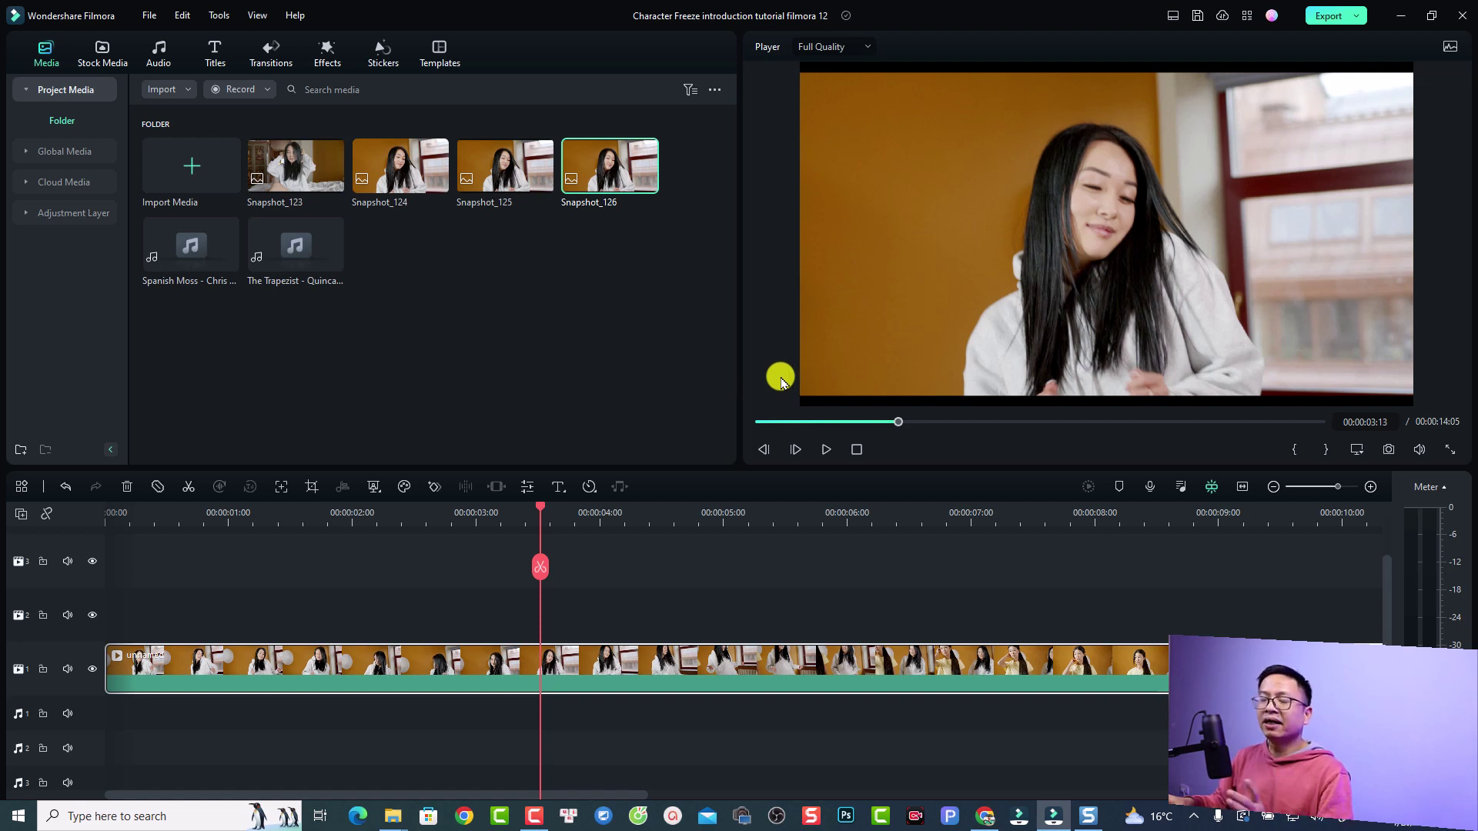
Set the snapshot format to PNG in the editing preferences.
{"action": "left_click", "coordinate": [146, 15]}
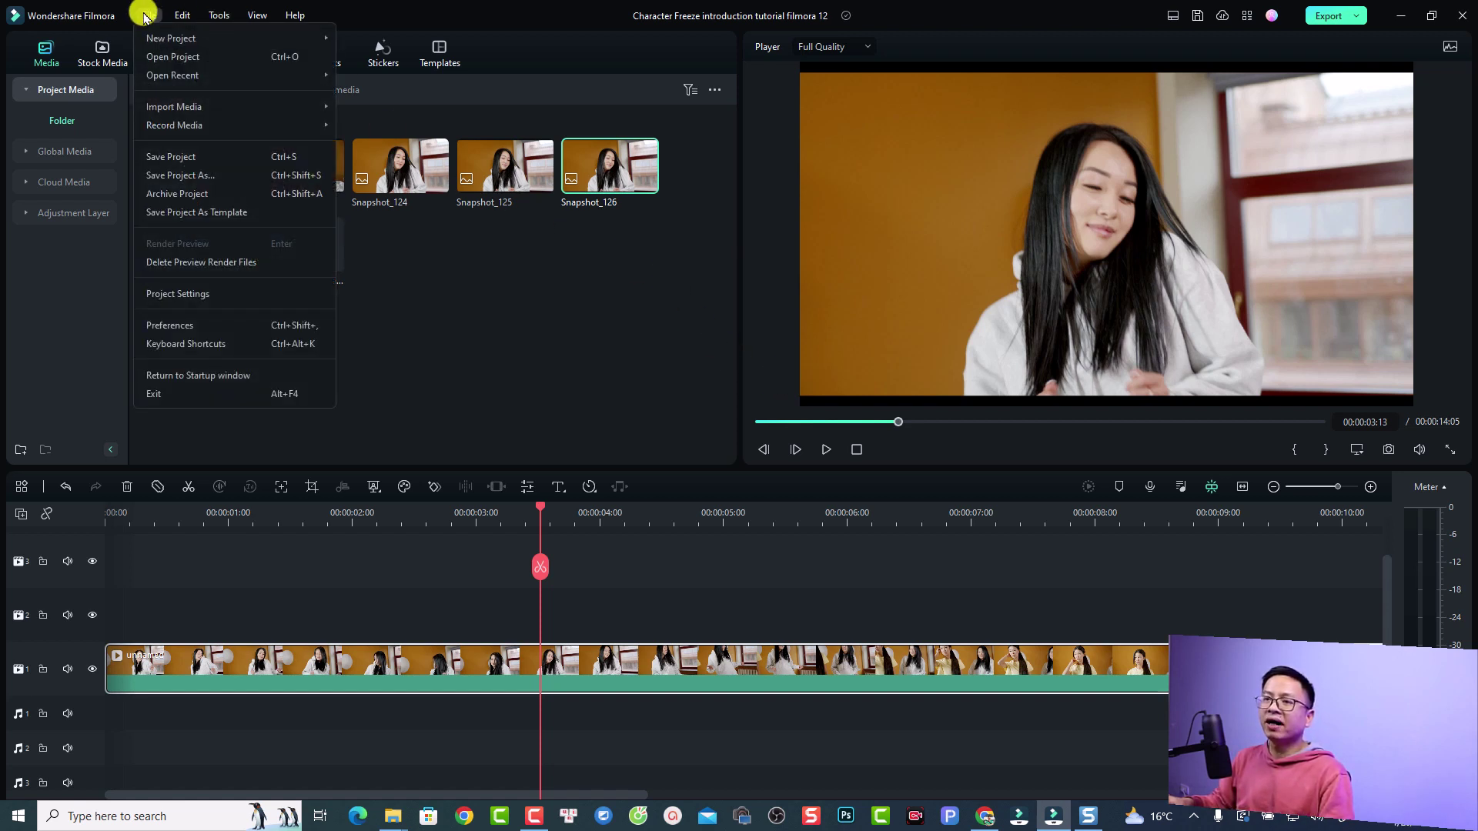
{"action": "left_click", "coordinate": [169, 325]}
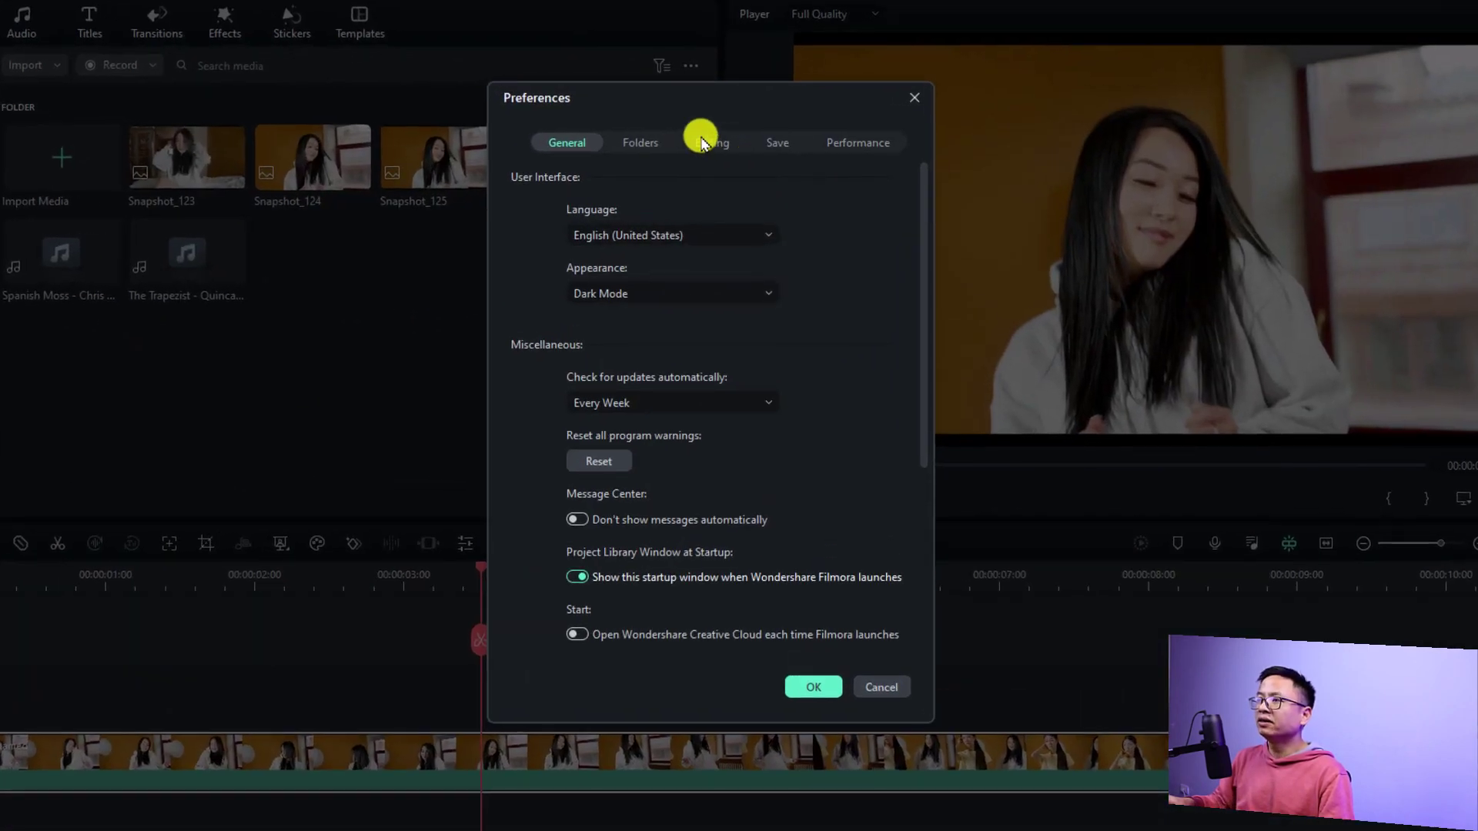
{"action": "left_click", "coordinate": [702, 142]}
{"action": "scroll", "coordinate": [762, 465], "scroll_direction": "down", "scroll_amount": 1}
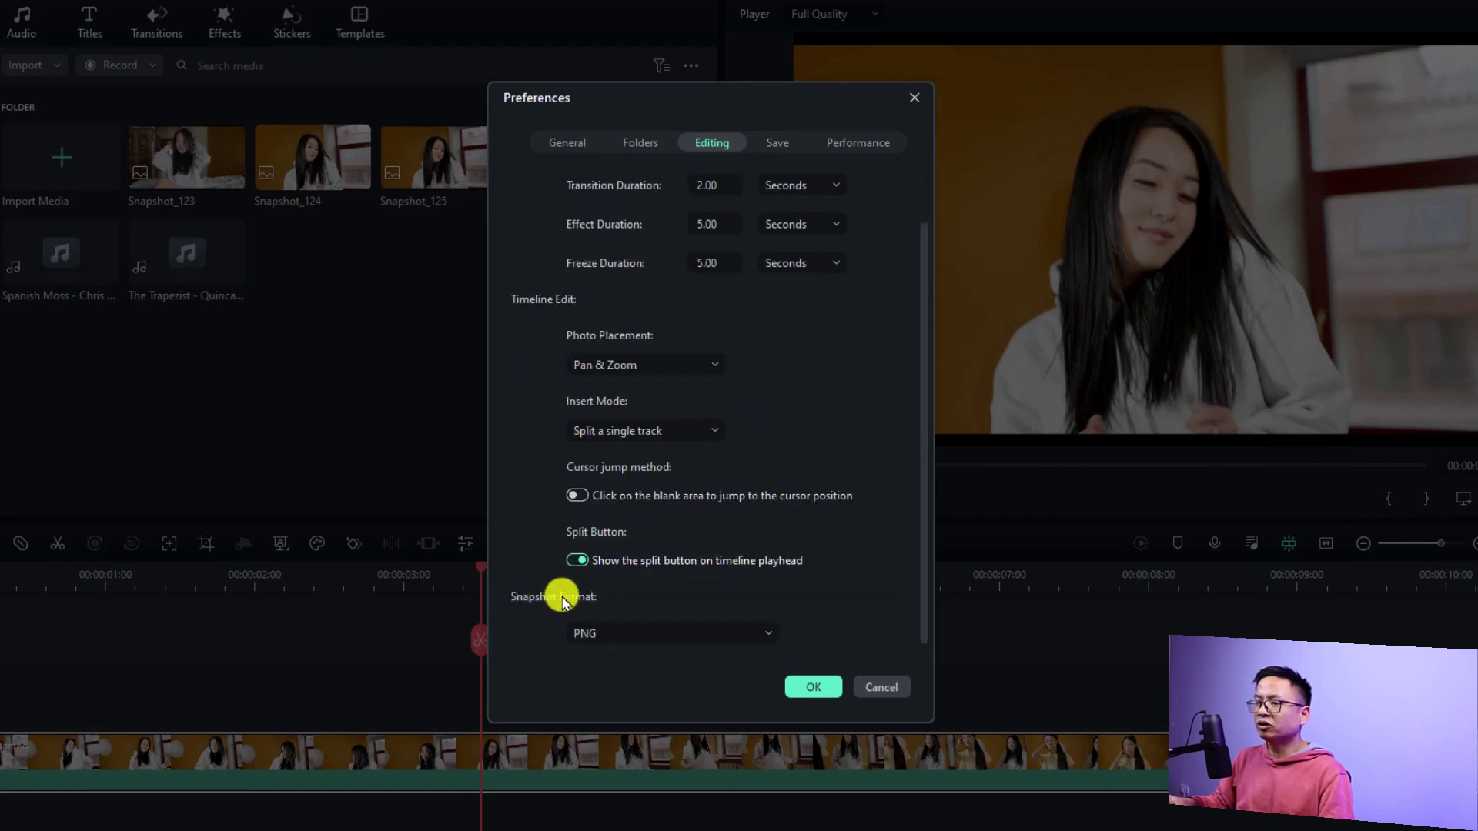
{"action": "left_click", "coordinate": [659, 631]}
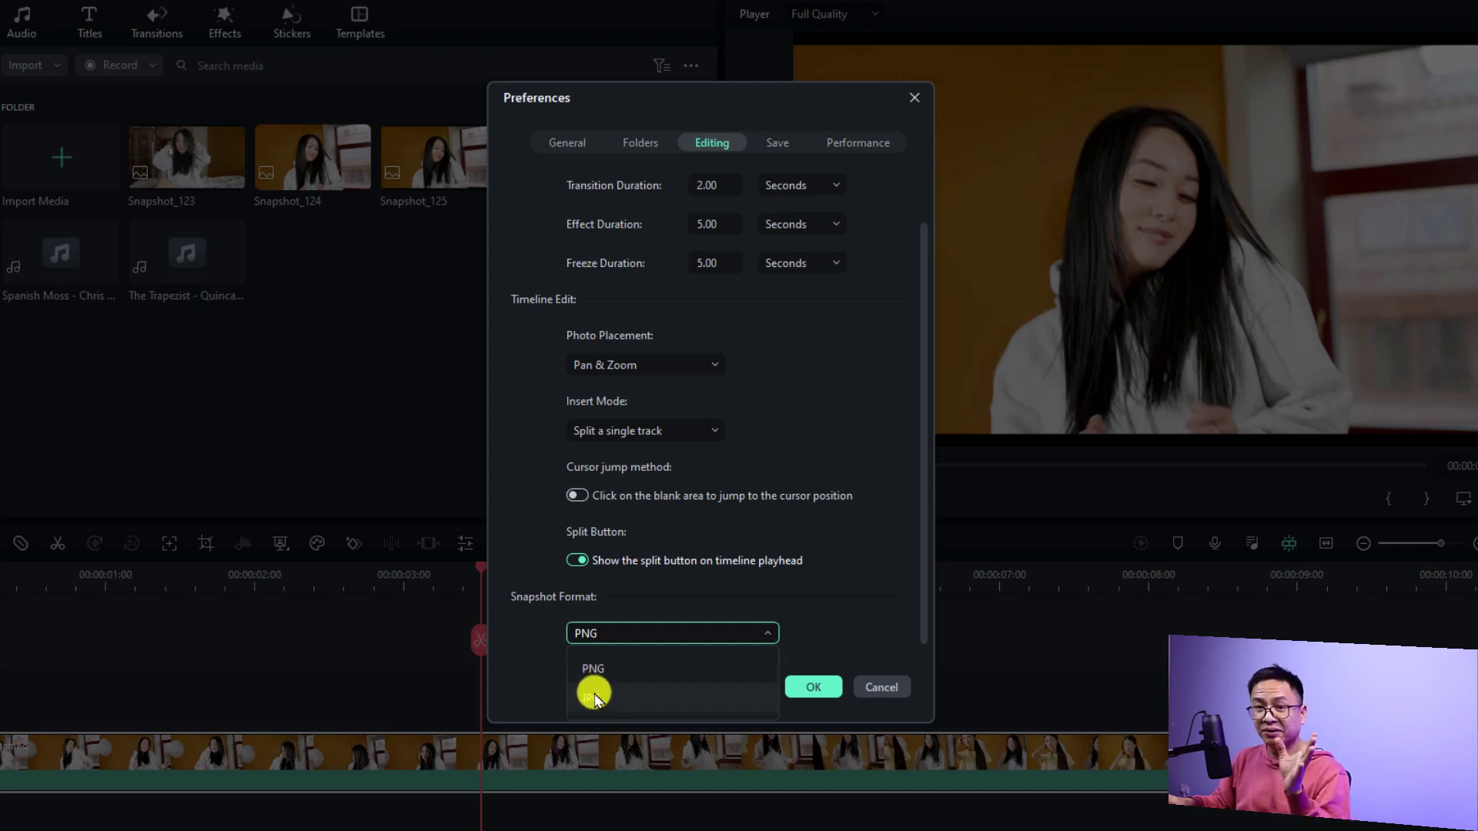
{"action": "left_click", "coordinate": [597, 668]}
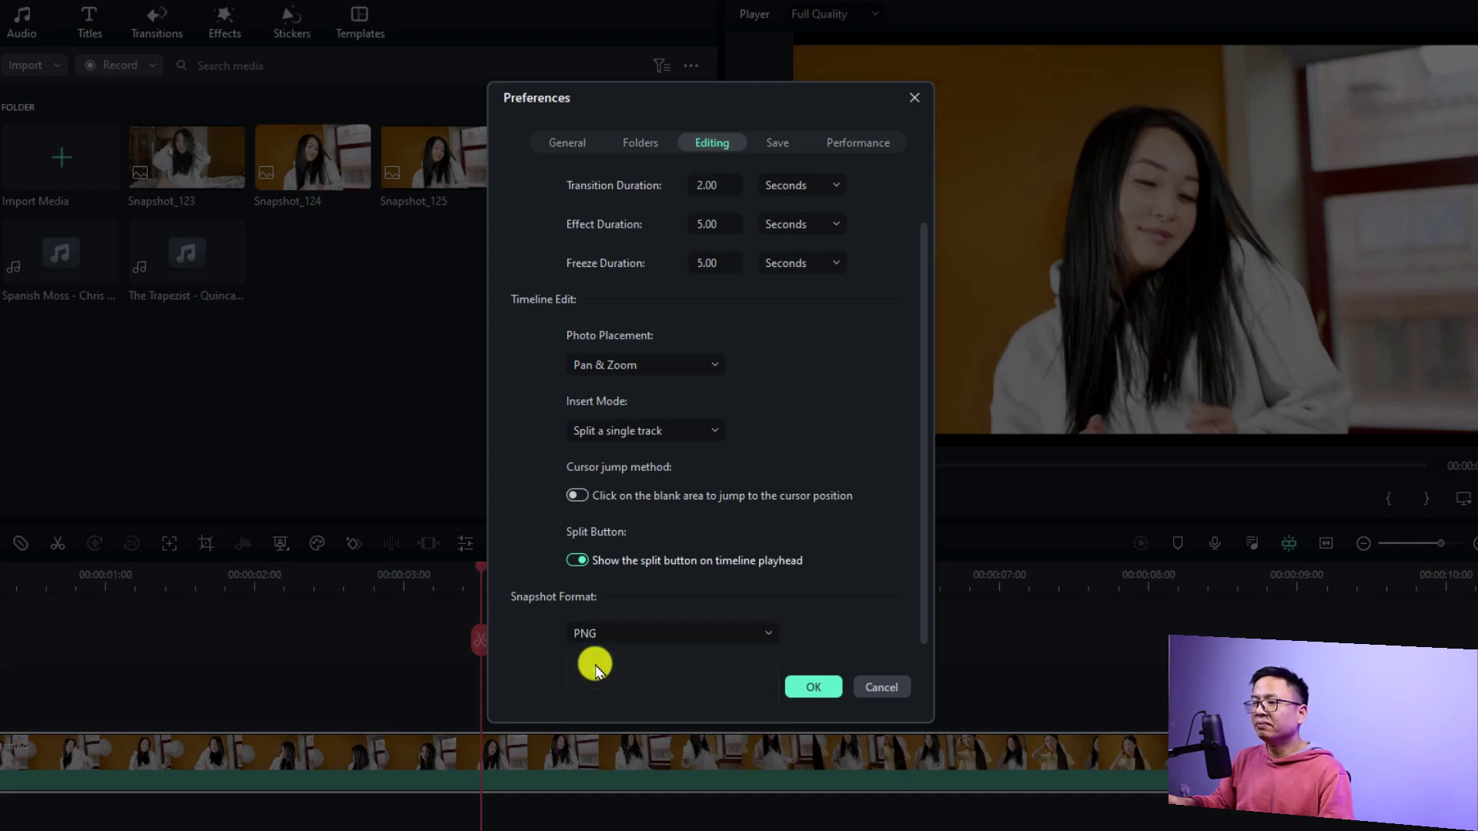
{"action": "left_click", "coordinate": [811, 688]}
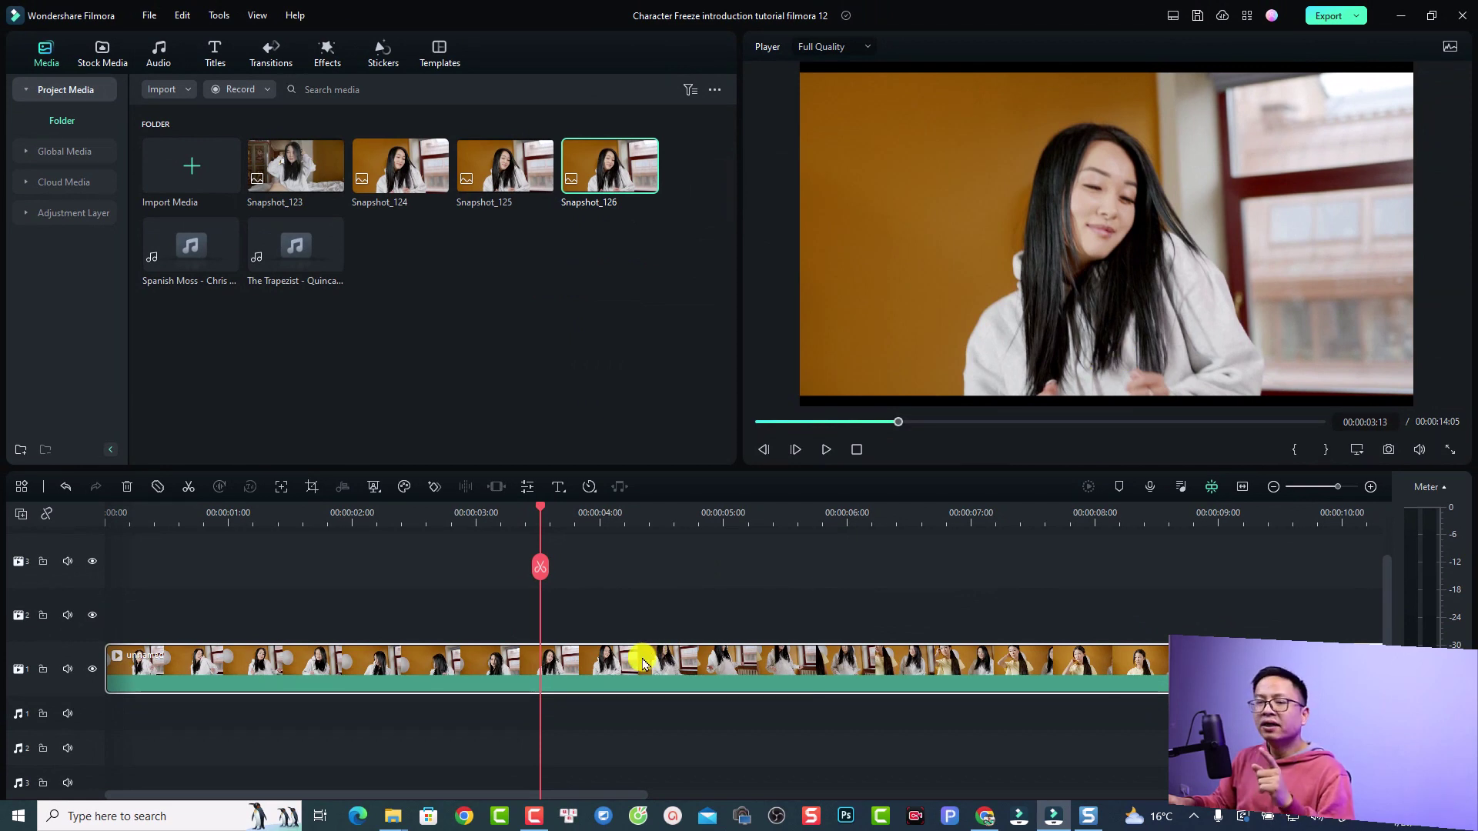
Split the video clip at 00:00:03:13 and move its second part to start at about 00:00:07:00.
{"action": "key", "text": "ctrl+b"}
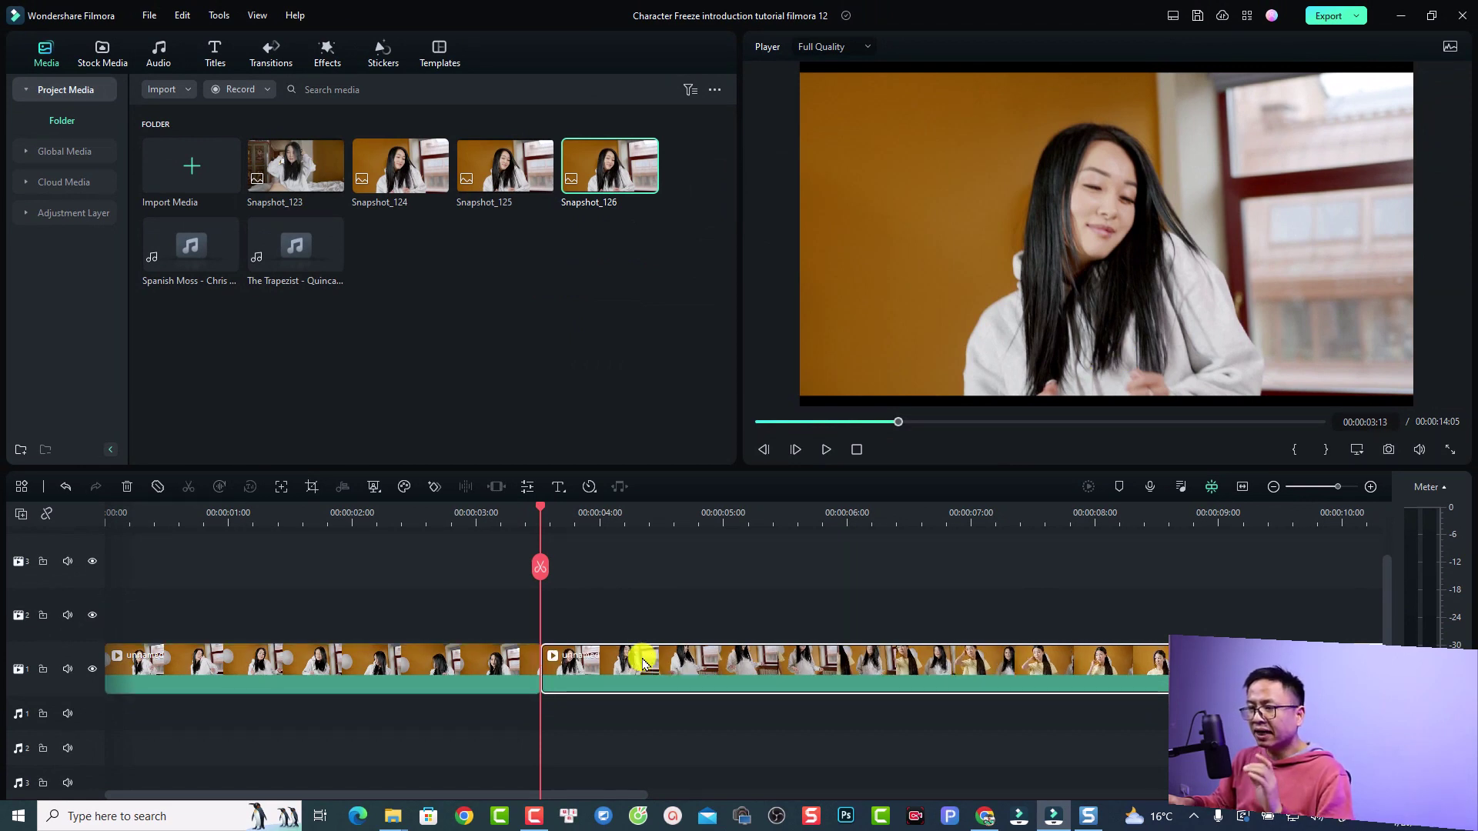
{"action": "left_click_drag", "start_coordinate": [628, 661], "coordinate": [1057, 669]}
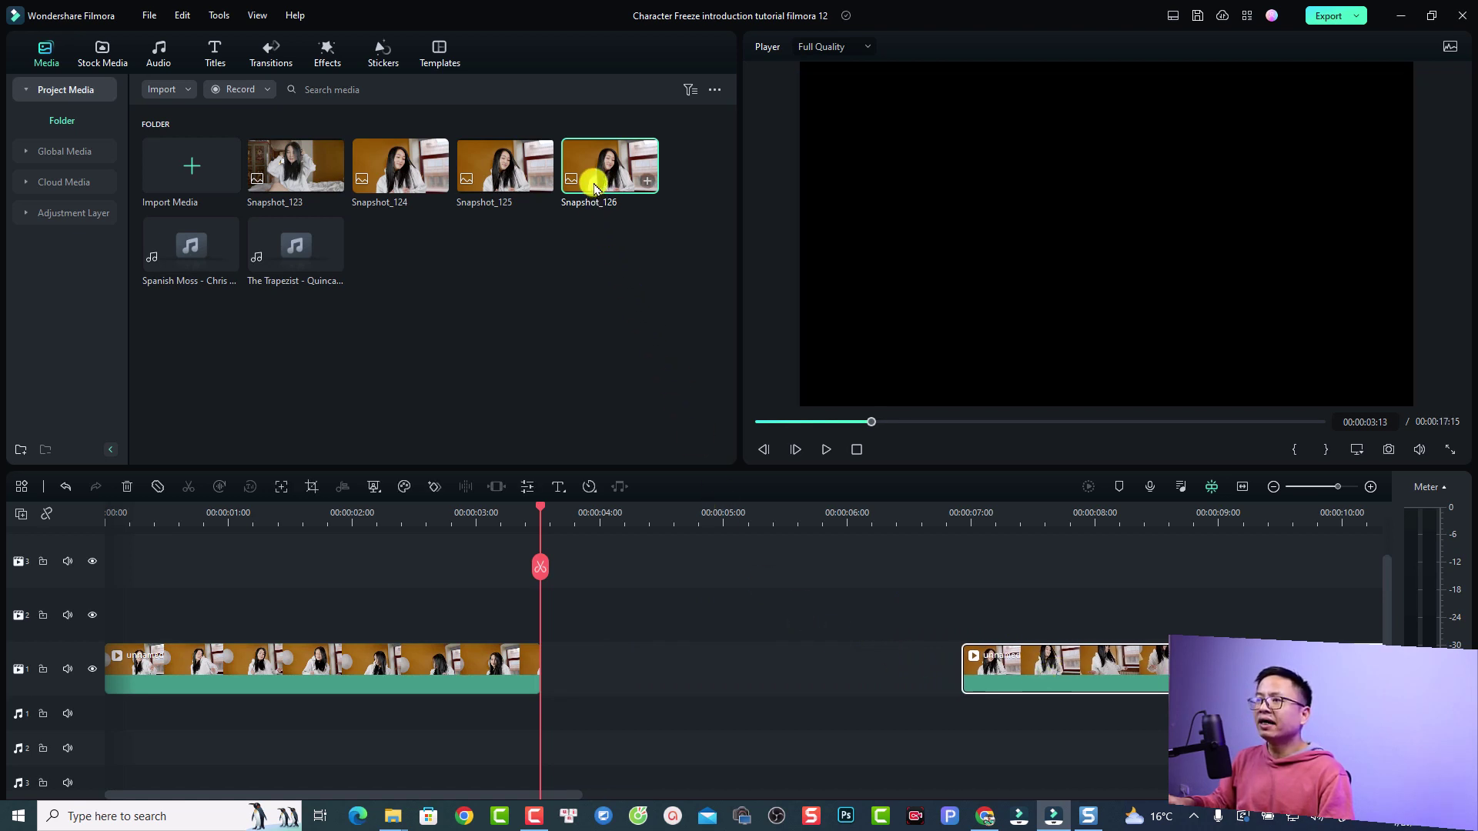
Place Snapshot_126 on video track 2 starting at the split point, and play the transition from video to snapshot.
{"action": "left_click_drag", "start_coordinate": [595, 188], "coordinate": [557, 633]}
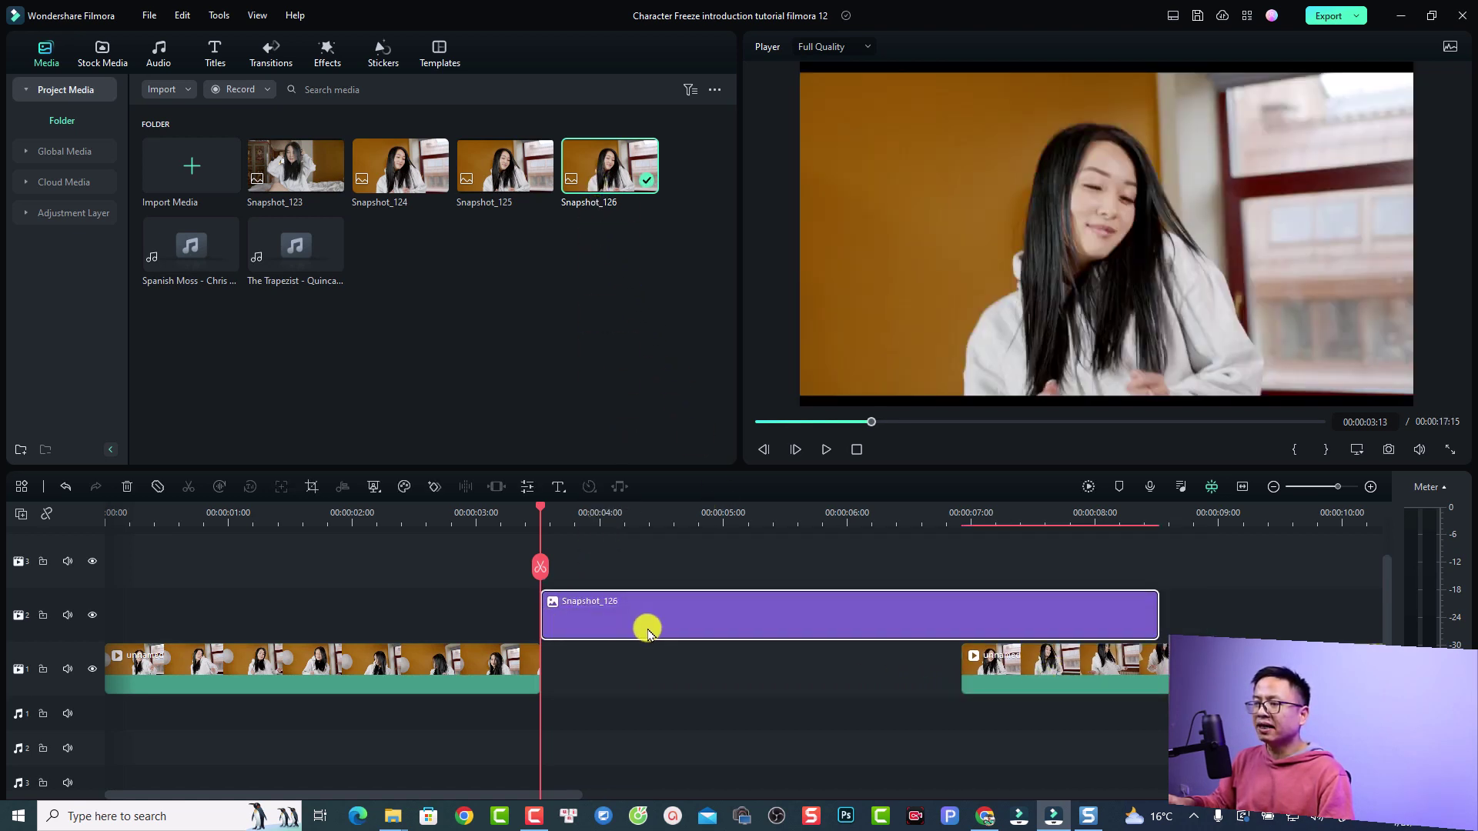
{"action": "left_click", "coordinate": [479, 520]}
{"action": "left_click", "coordinate": [344, 524]}
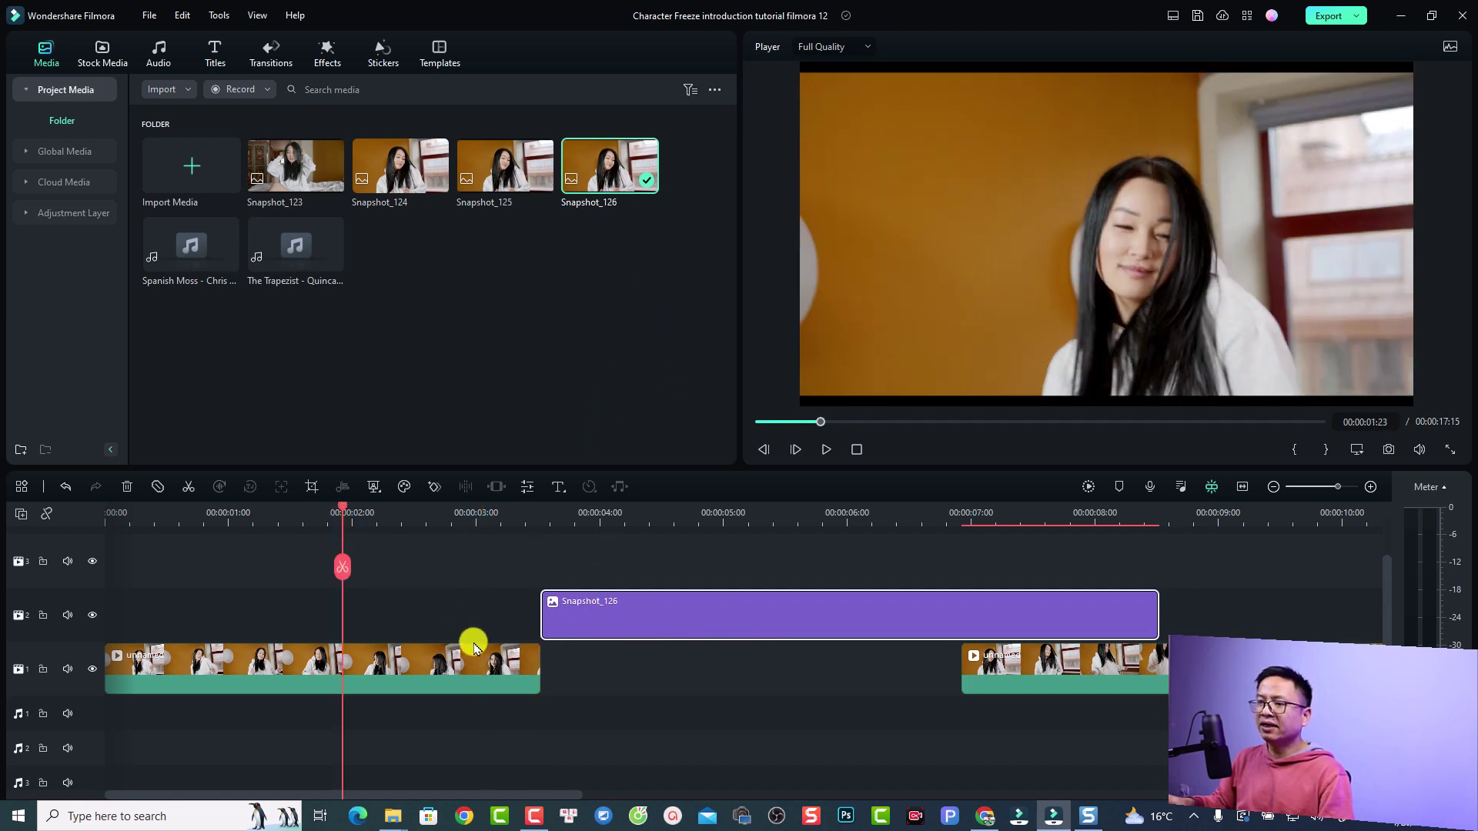
{"action": "key", "text": "space"}
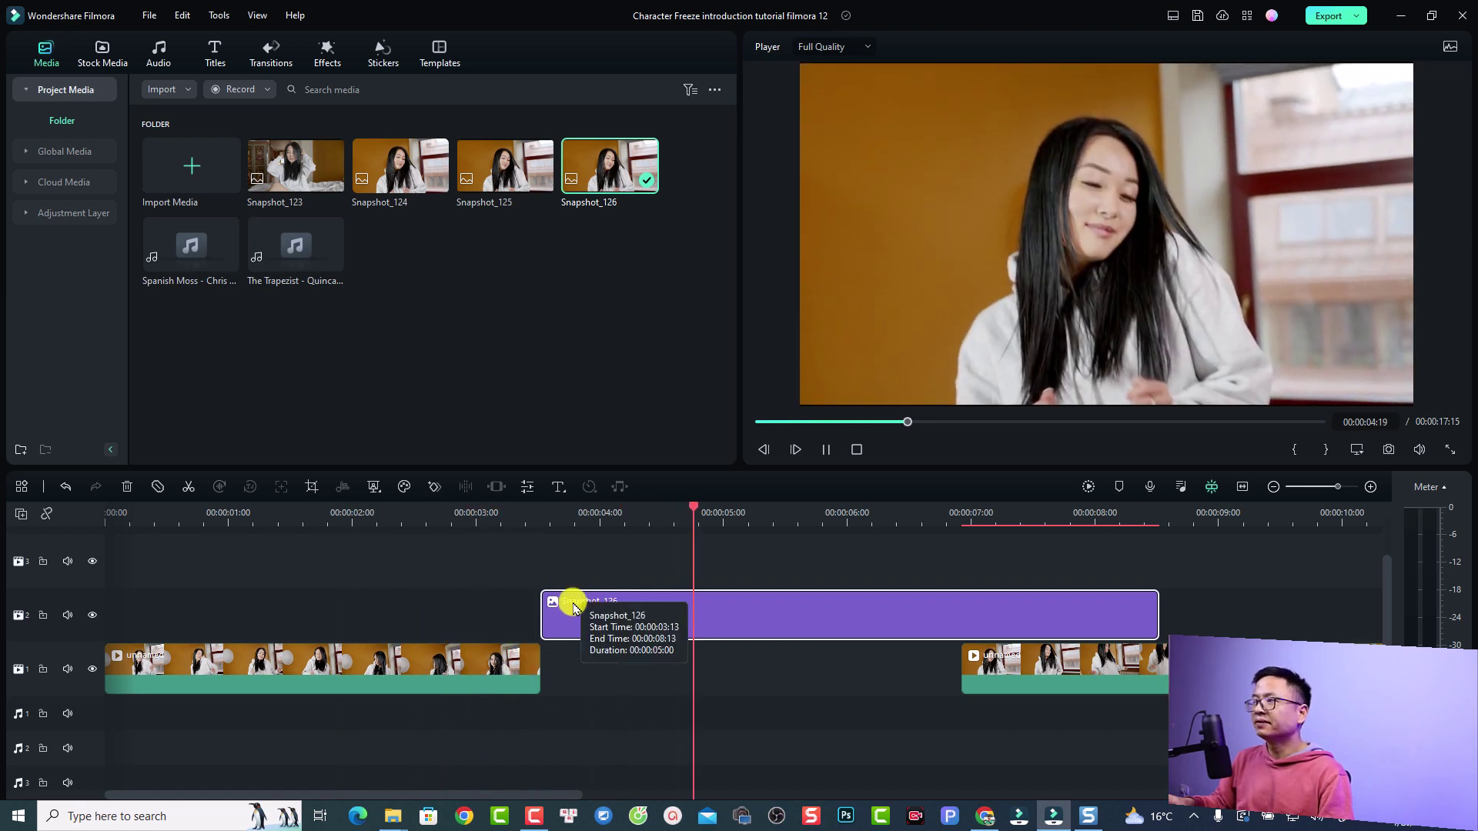
{"action": "key", "text": "space"}
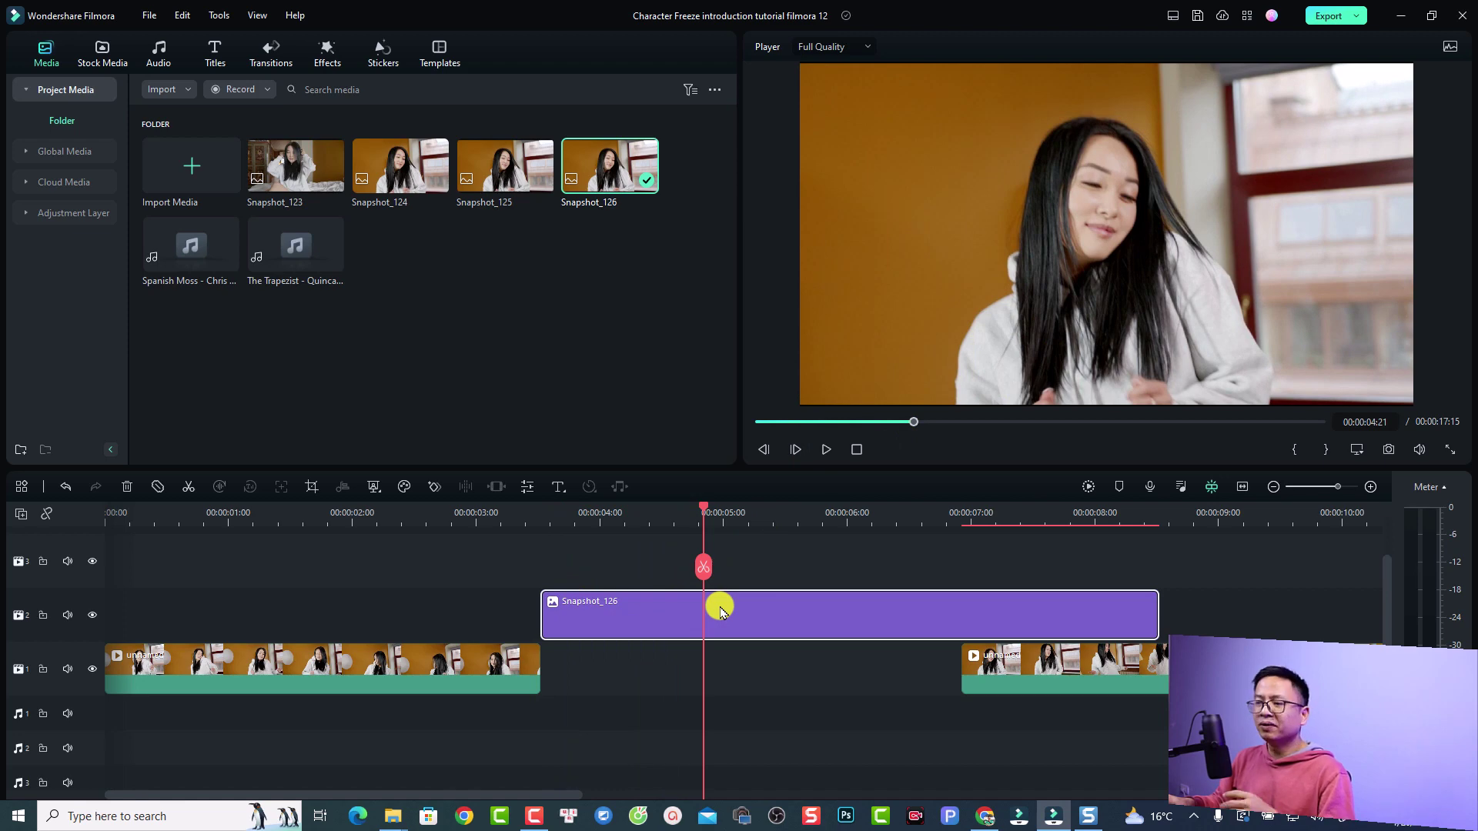
Review the Photo Placement options in the editing preferences, keeping Pan & Zoom.
{"action": "left_click", "coordinate": [150, 16]}
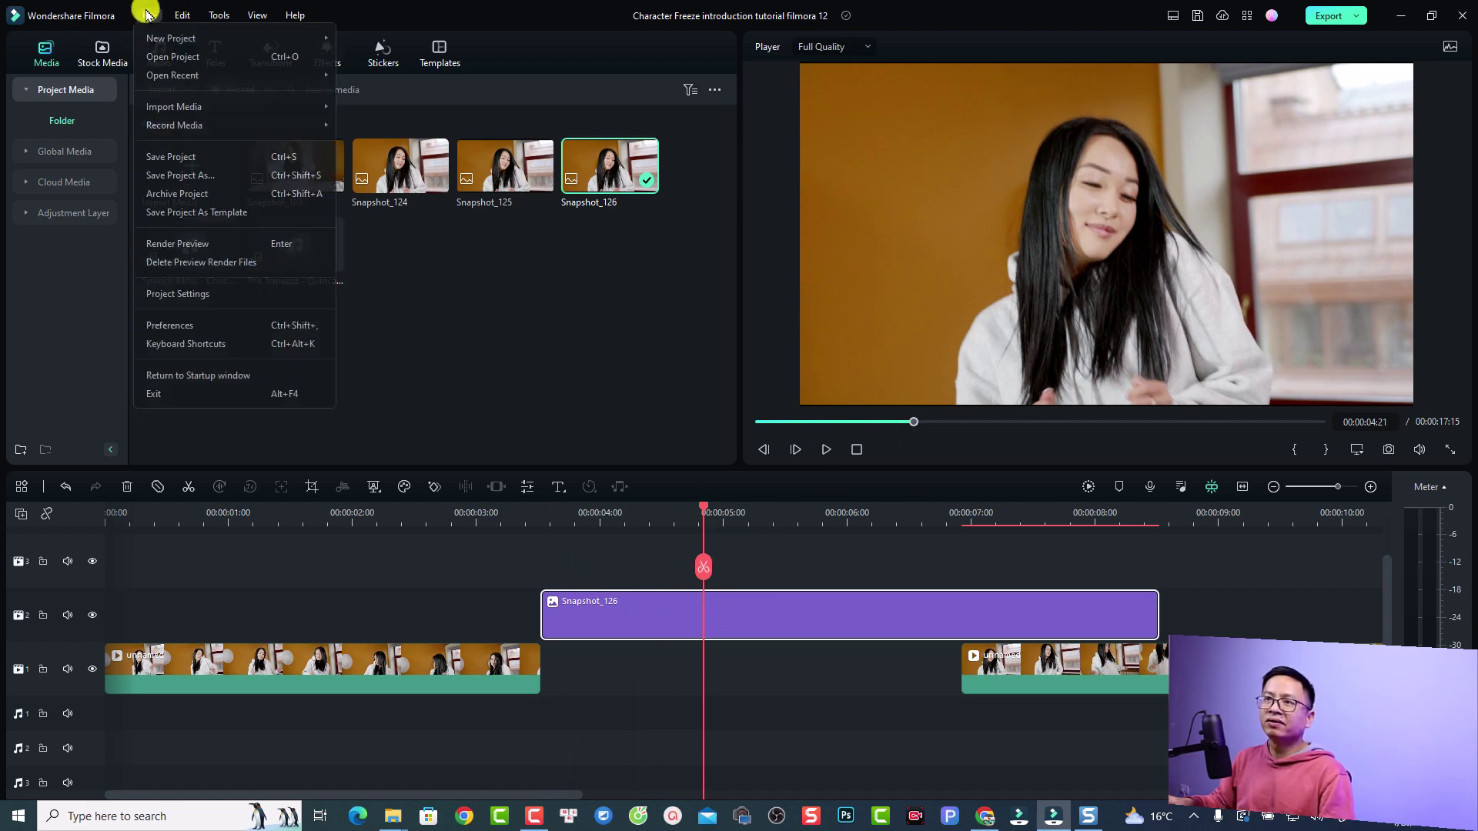
{"action": "left_click", "coordinate": [183, 325]}
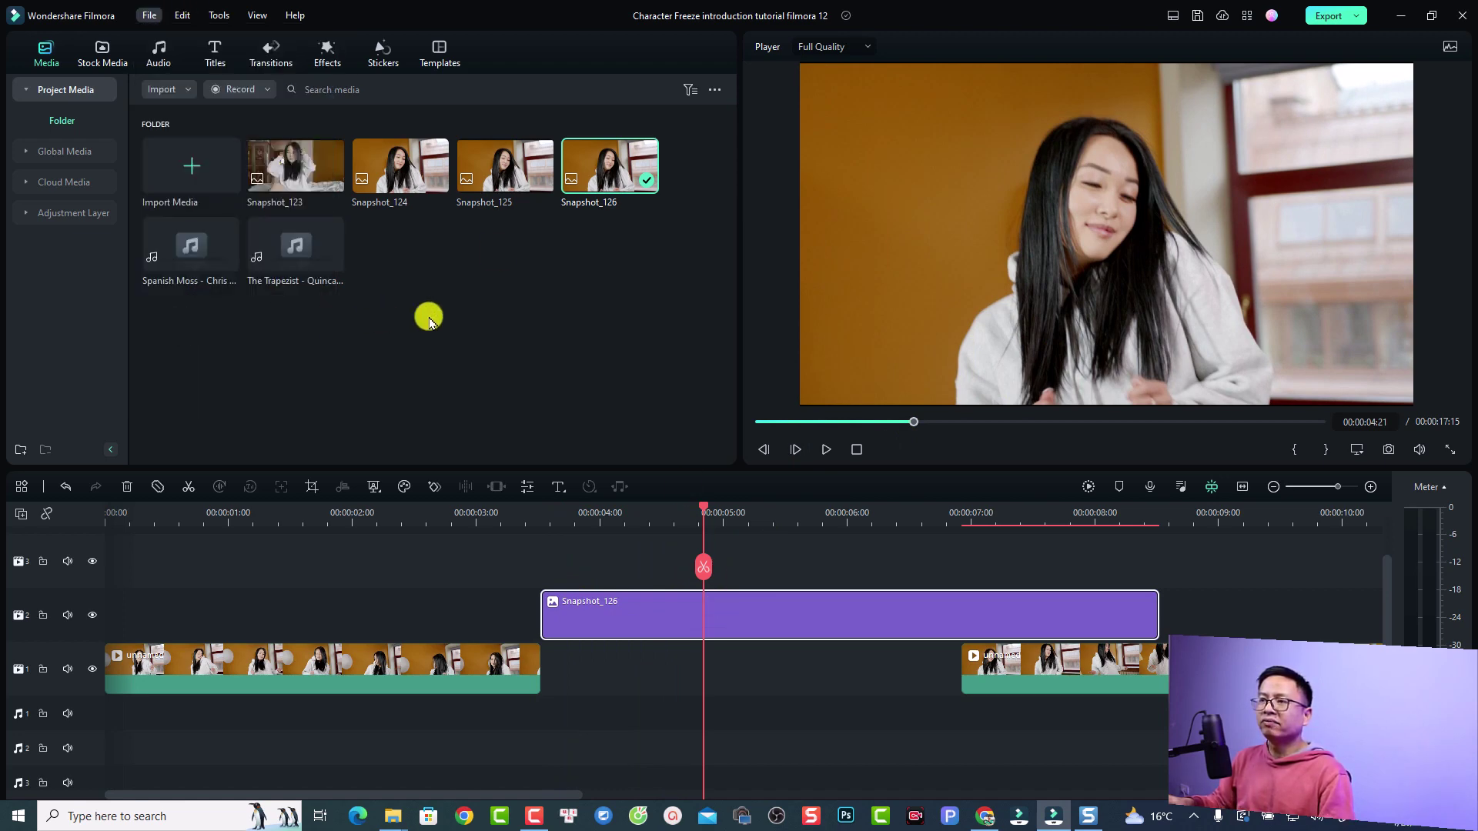
{"action": "left_click", "coordinate": [728, 153]}
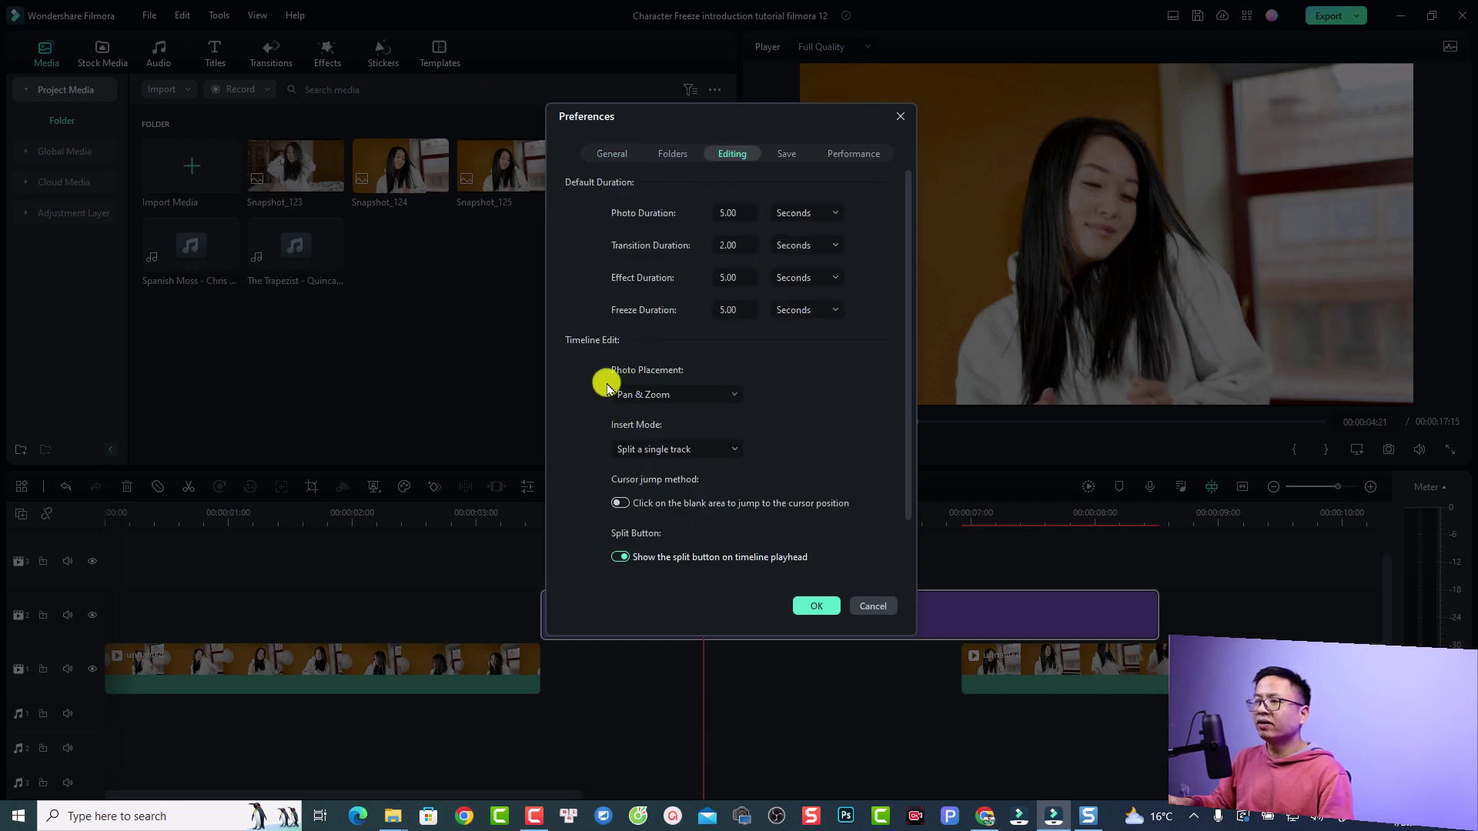
{"action": "left_click", "coordinate": [655, 397]}
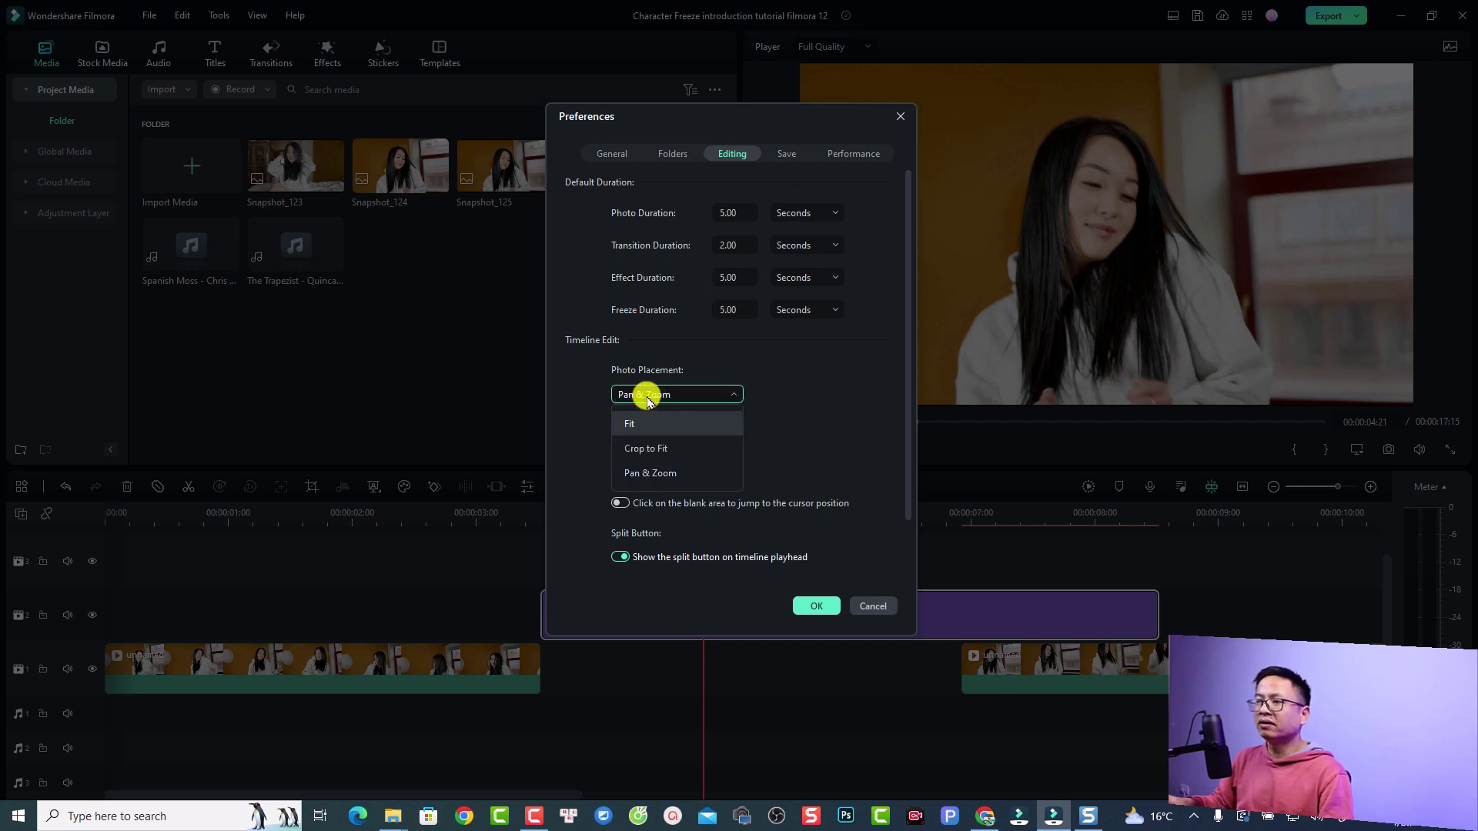
{"action": "left_click", "coordinate": [646, 396]}
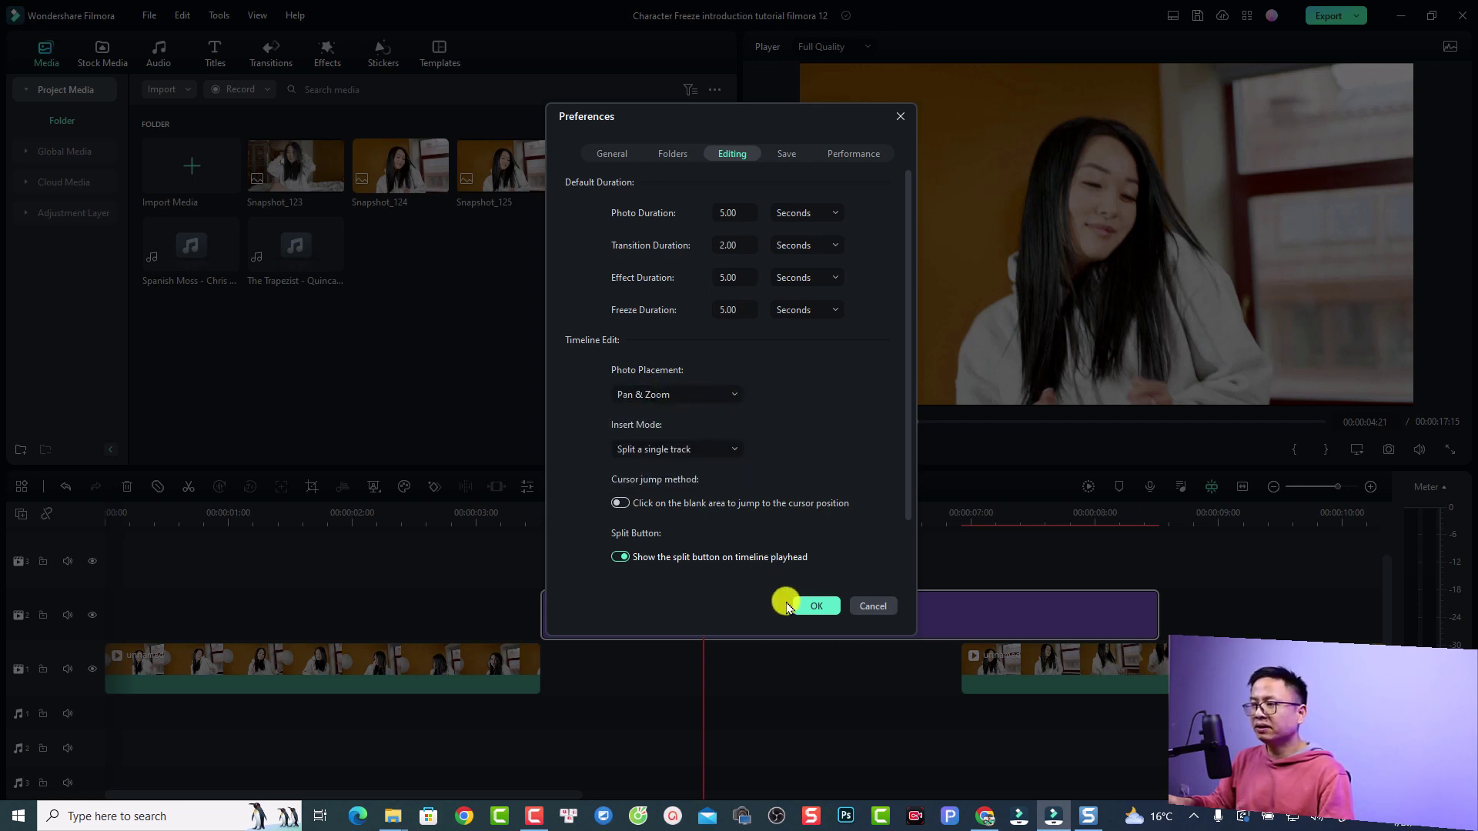
{"action": "left_click", "coordinate": [816, 606]}
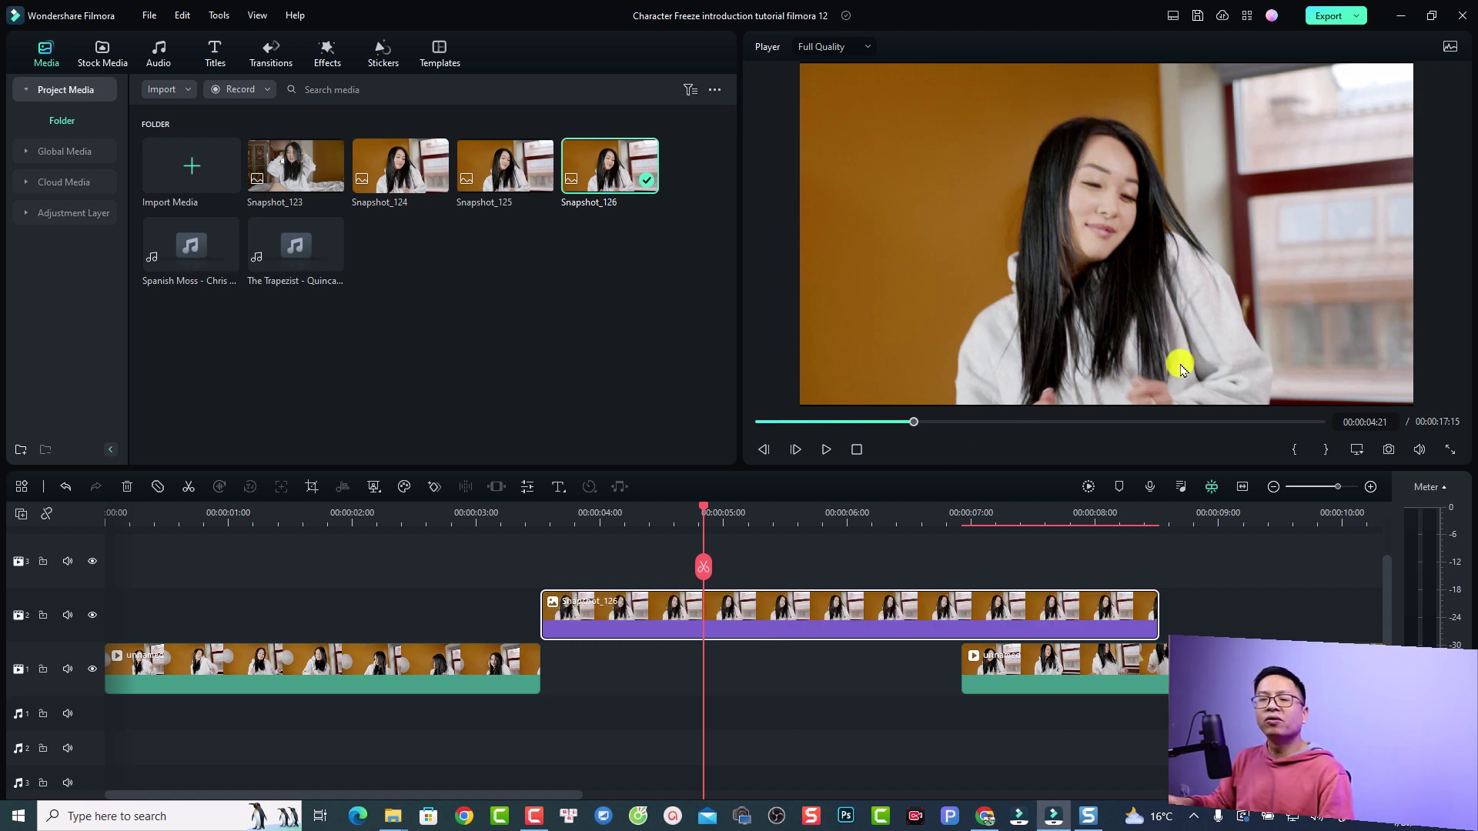
Cut the woman out of Snapshot_126 with AI Portrait, Edge Thickness 8 and Edge Feather 2, and play the result from about 00:00:03:00.
{"action": "double_click", "coordinate": [664, 616]}
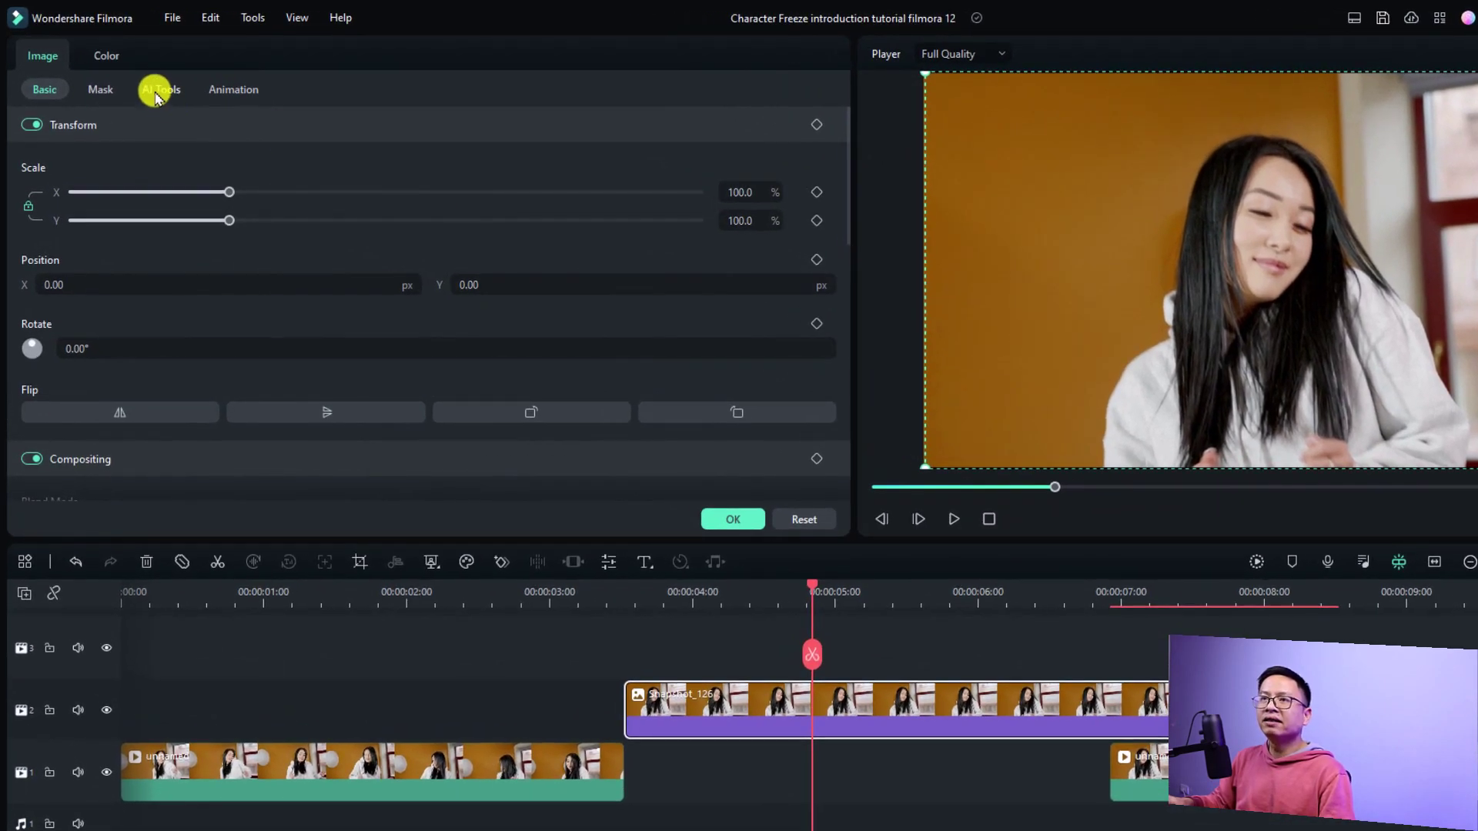
{"action": "left_click", "coordinate": [135, 79]}
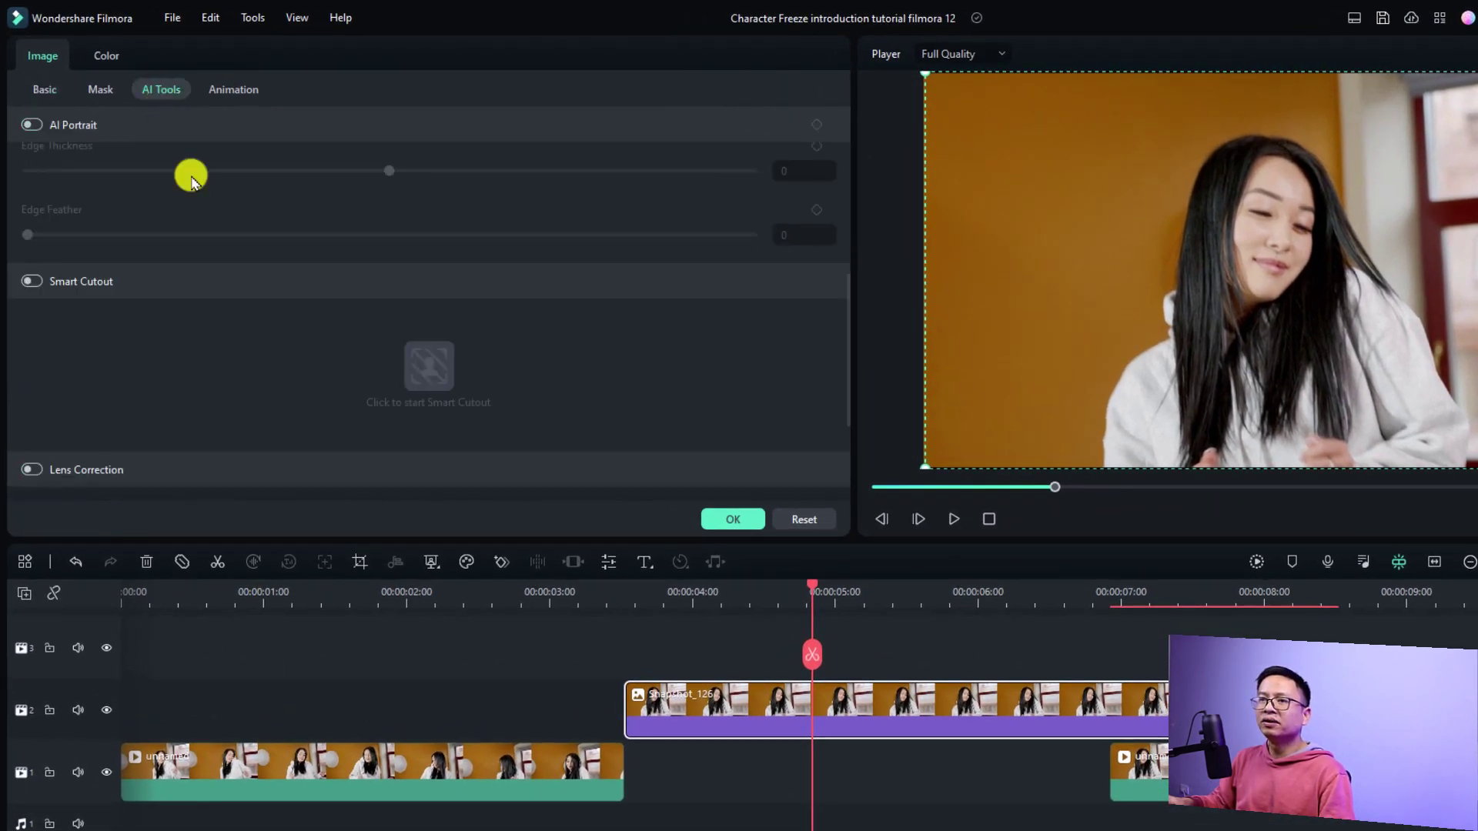
{"action": "scroll", "coordinate": [171, 406], "scroll_direction": "up", "scroll_amount": 3}
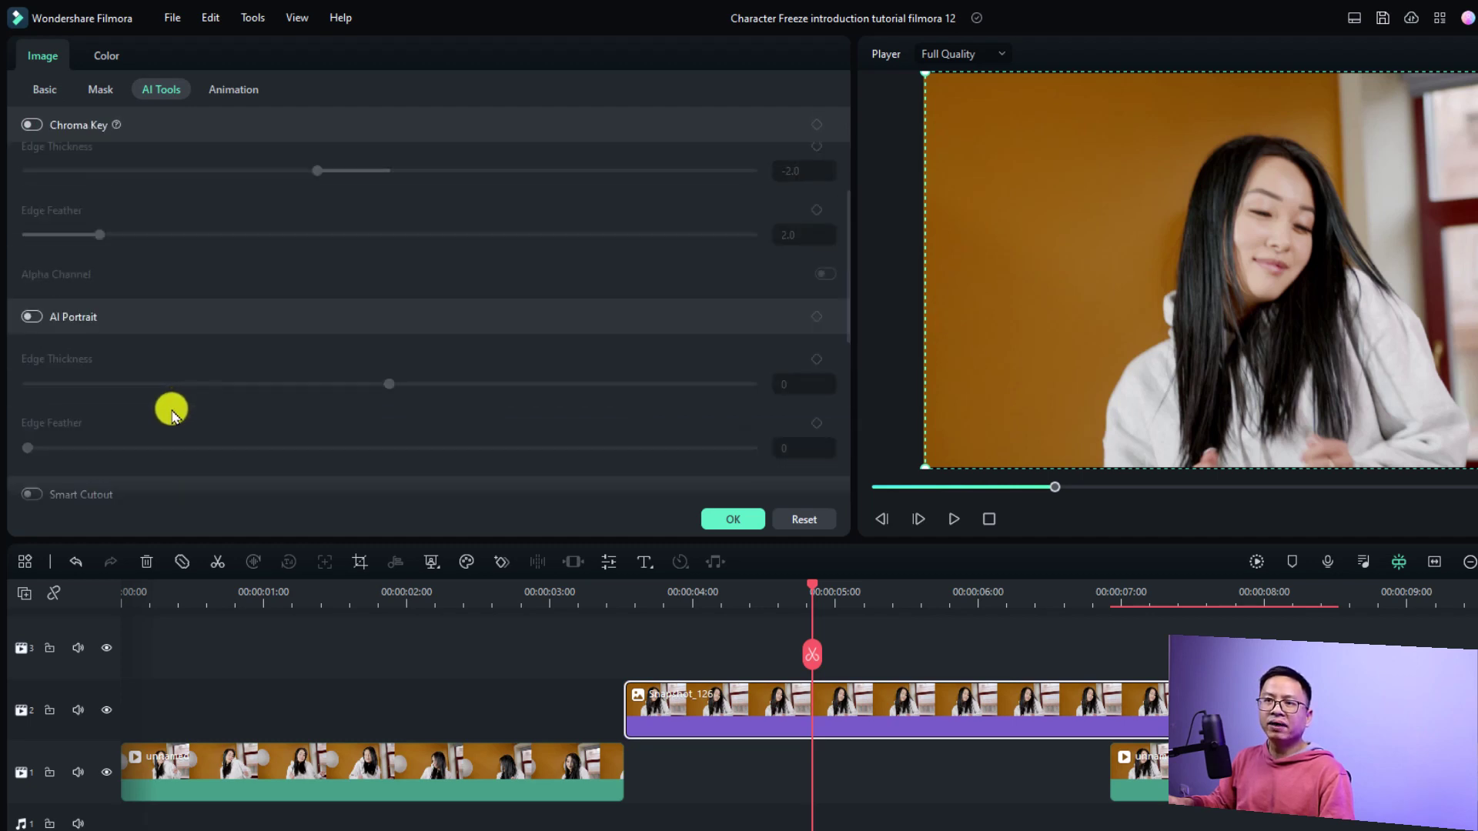
{"action": "scroll", "coordinate": [171, 408], "scroll_direction": "down", "scroll_amount": 2}
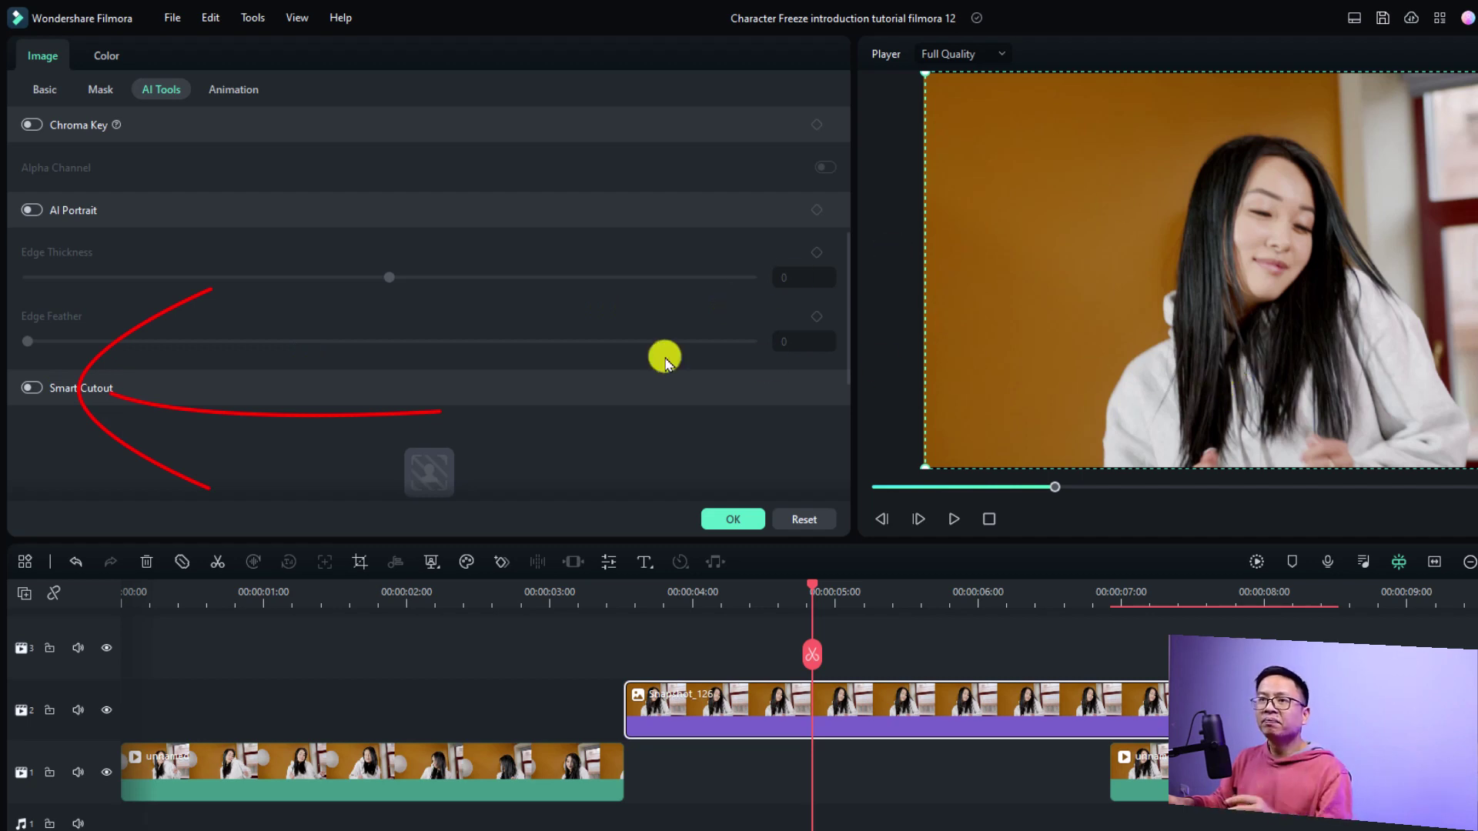
{"action": "left_click", "coordinate": [34, 209]}
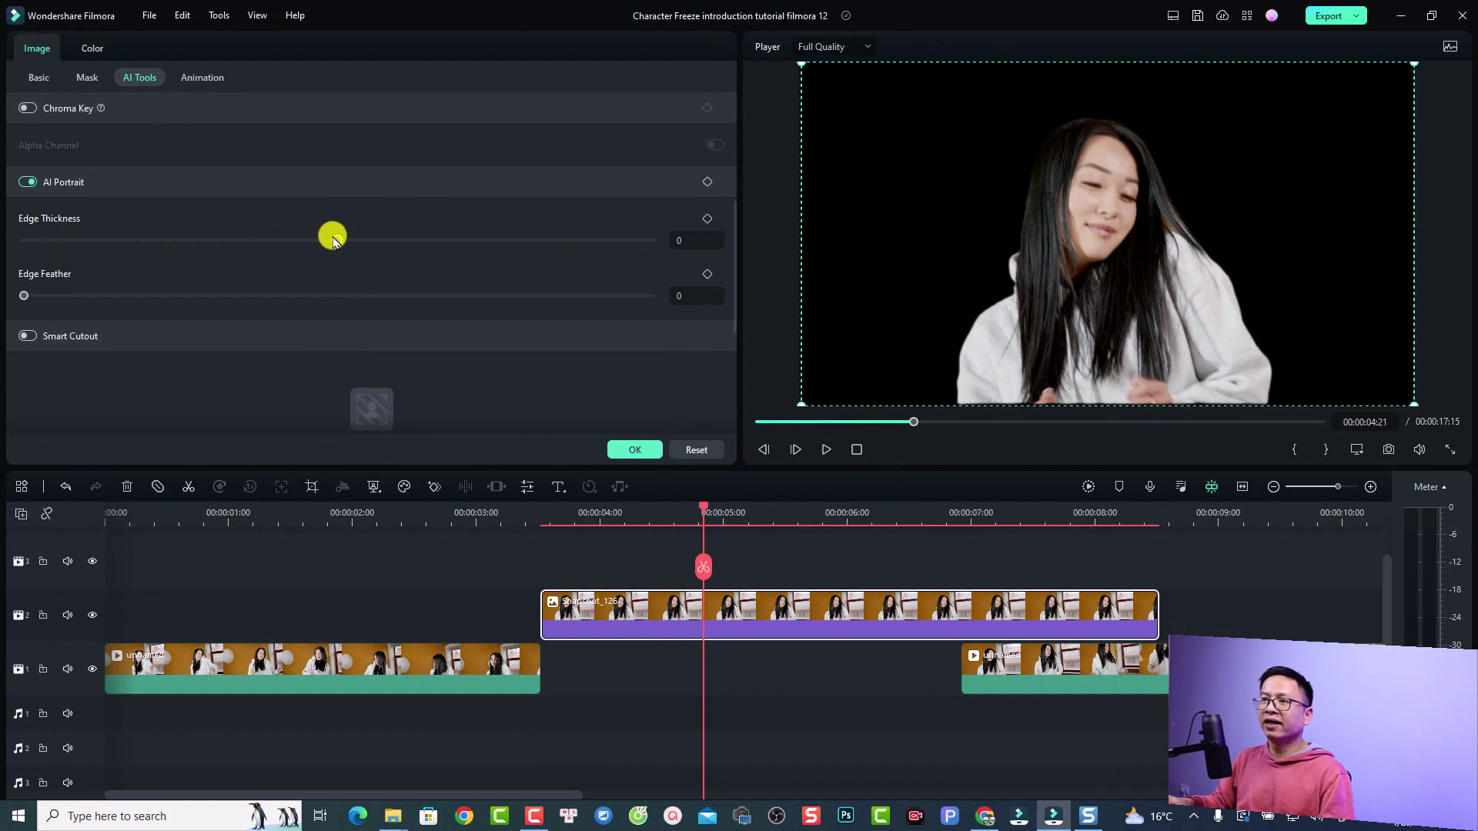
{"action": "mouse_move", "coordinate": [338, 243]}
{"action": "left_mouse_down"}
{"action": "mouse_move", "coordinate": [321, 242]}
{"action": "mouse_move", "coordinate": [381, 256]}
{"action": "mouse_move", "coordinate": [364, 245]}
{"action": "left_mouse_up"}
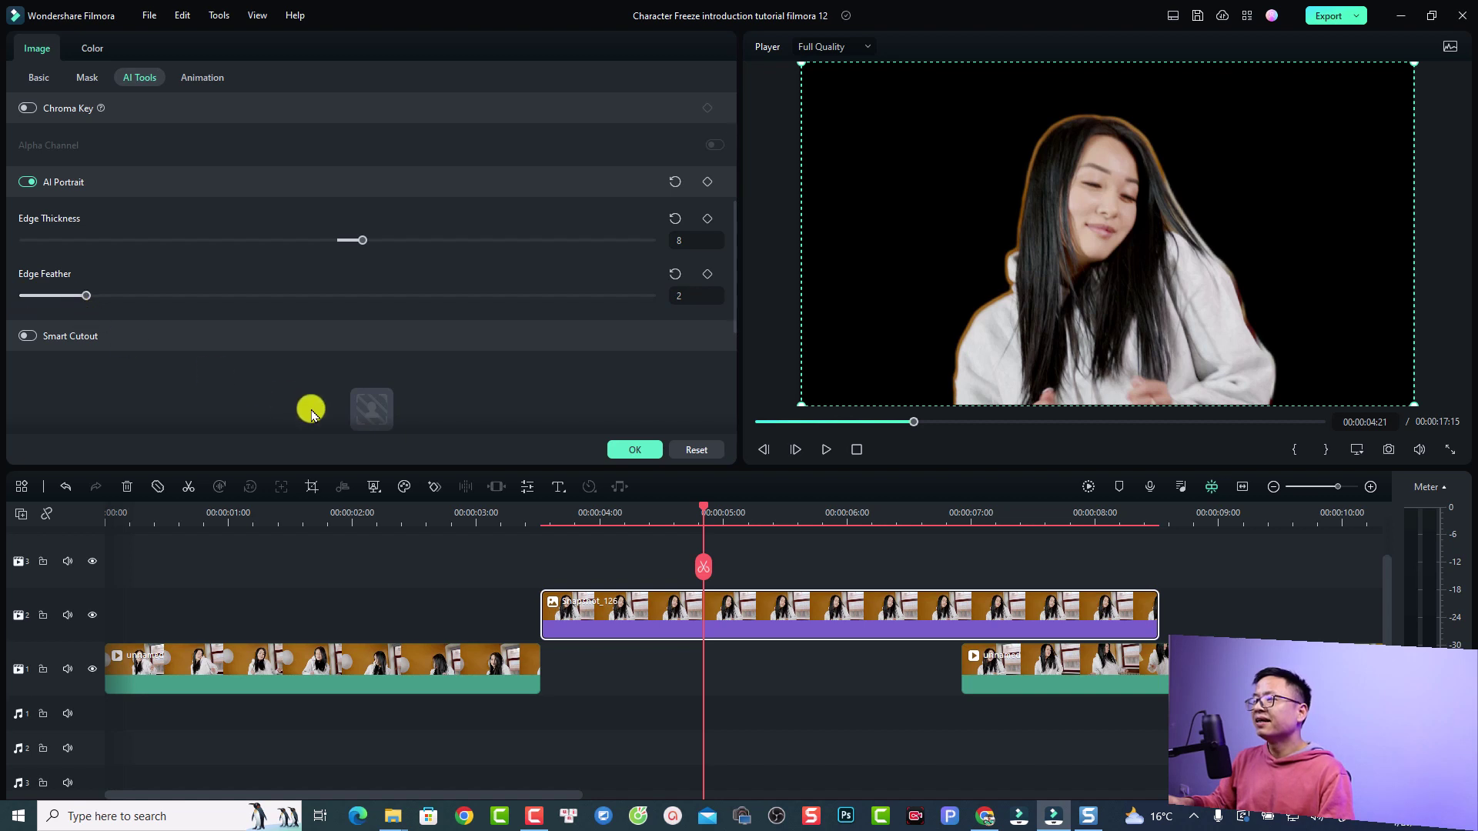
{"action": "left_click", "coordinate": [628, 451]}
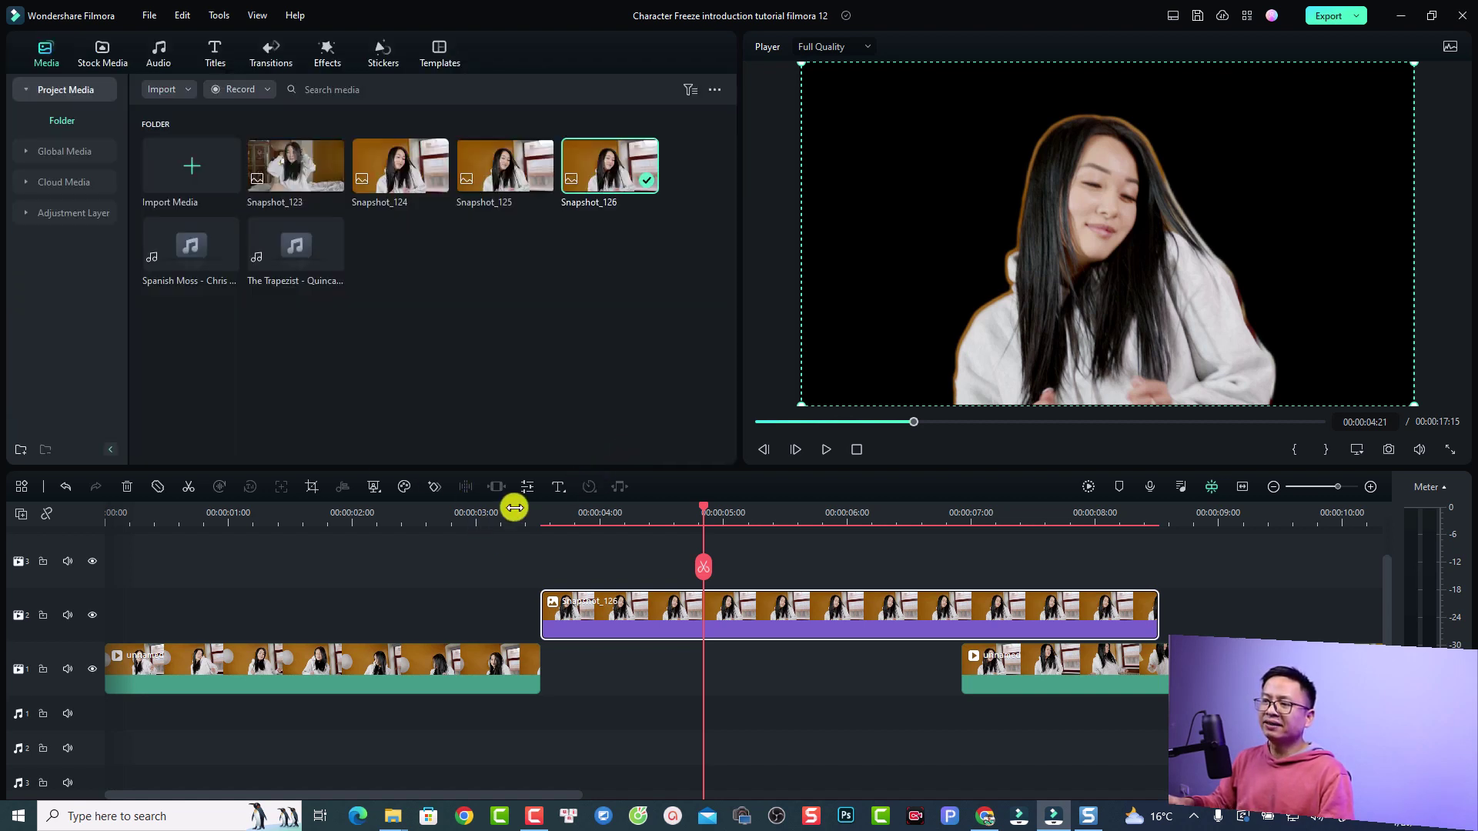
{"action": "left_click", "coordinate": [480, 512]}
{"action": "key", "text": "space"}
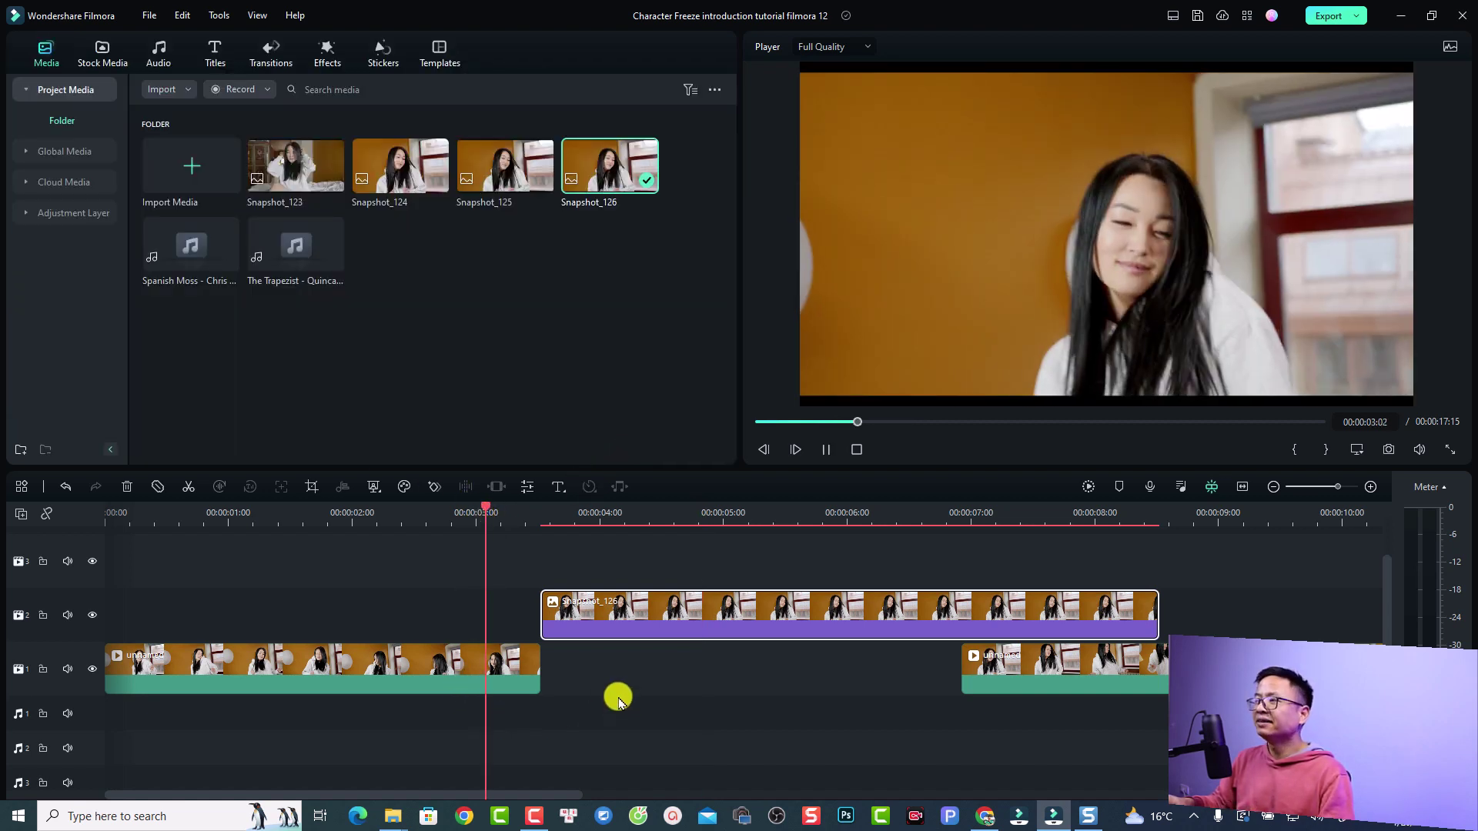
{"action": "key", "text": "space"}
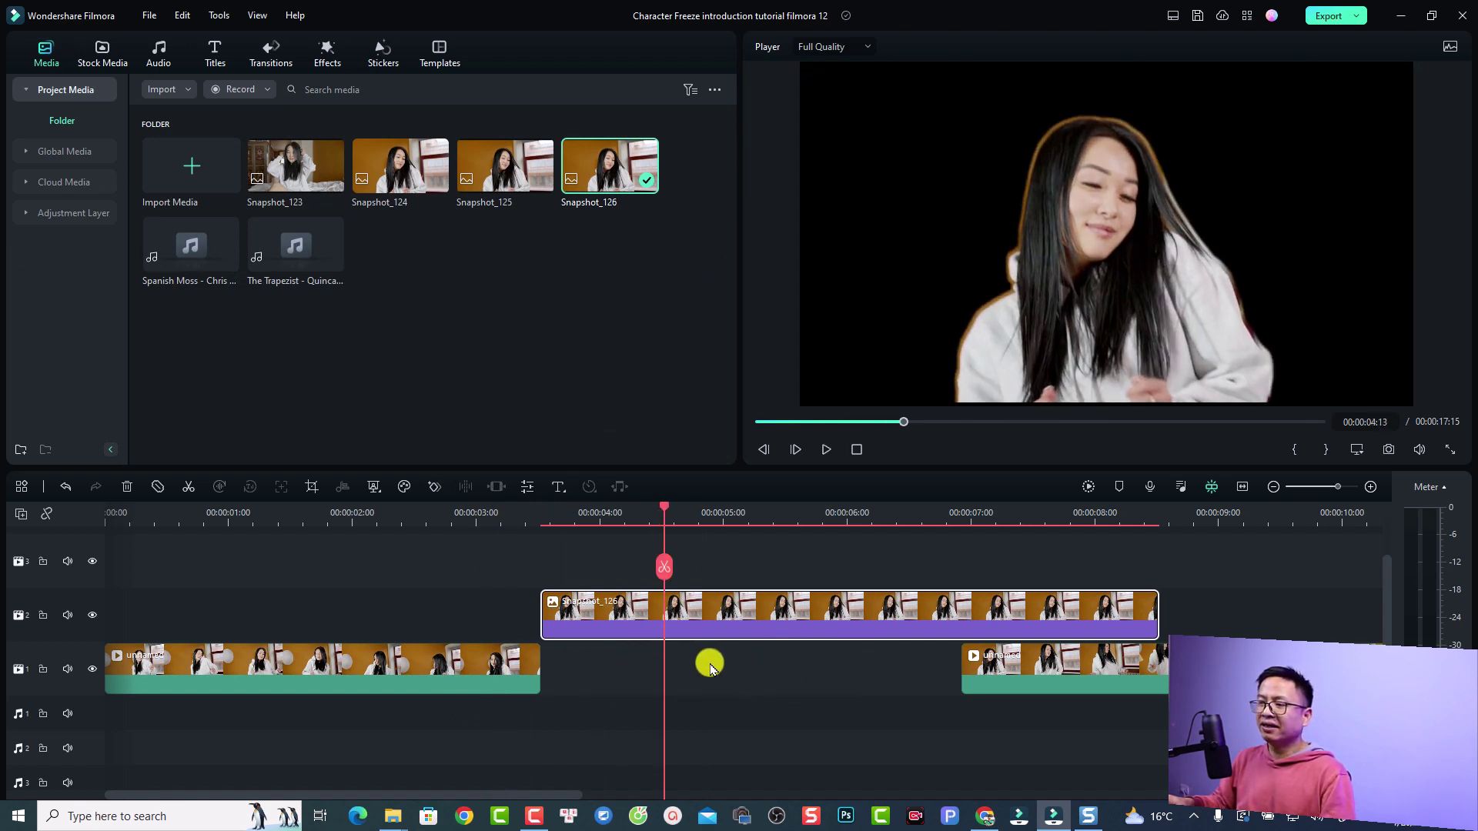
Search the stickers for "background" and filter the results to free ones.
{"action": "left_click", "coordinate": [385, 54]}
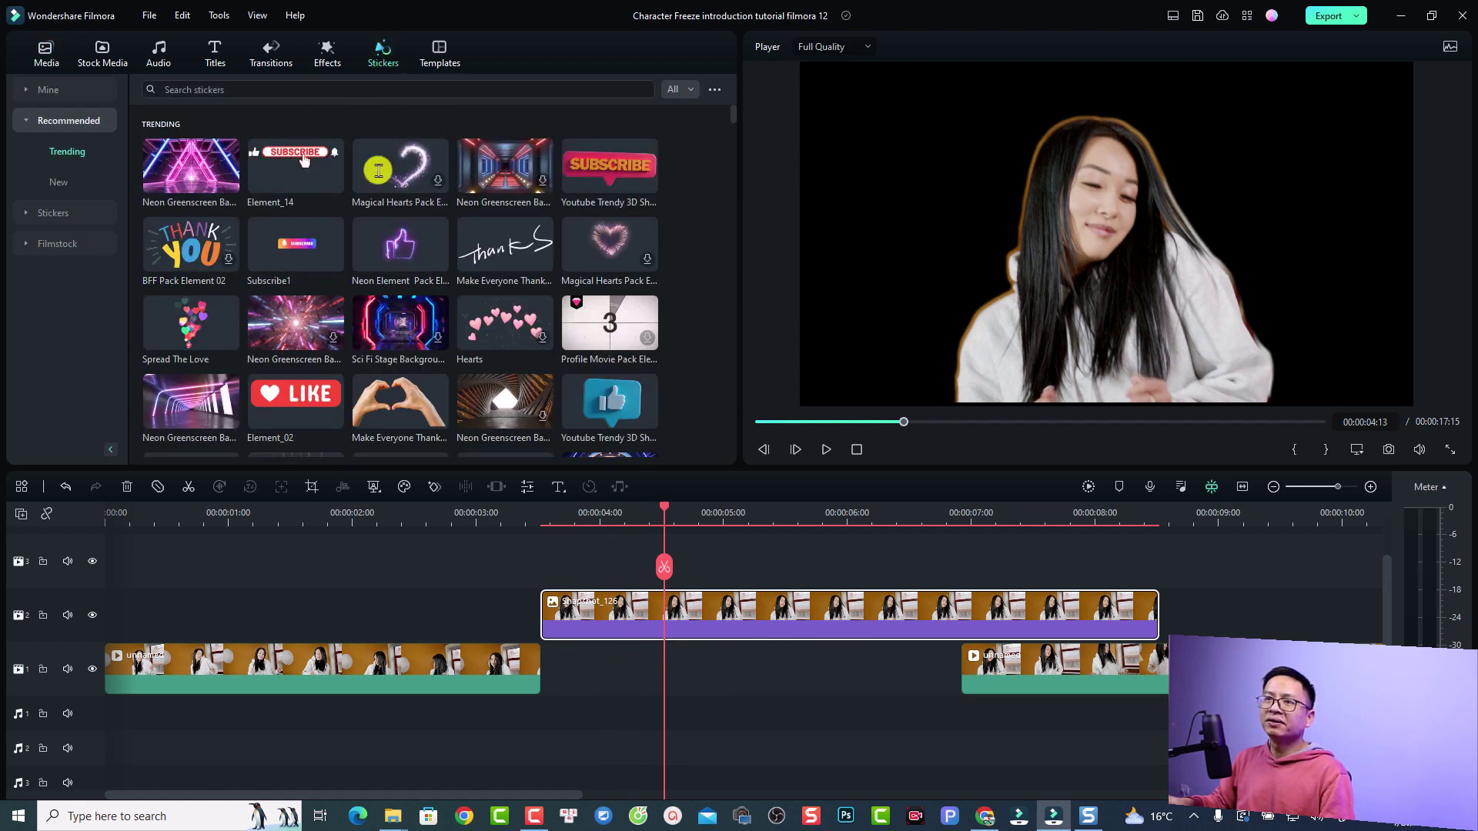
{"action": "scroll", "coordinate": [309, 254], "scroll_direction": "down", "scroll_amount": 3}
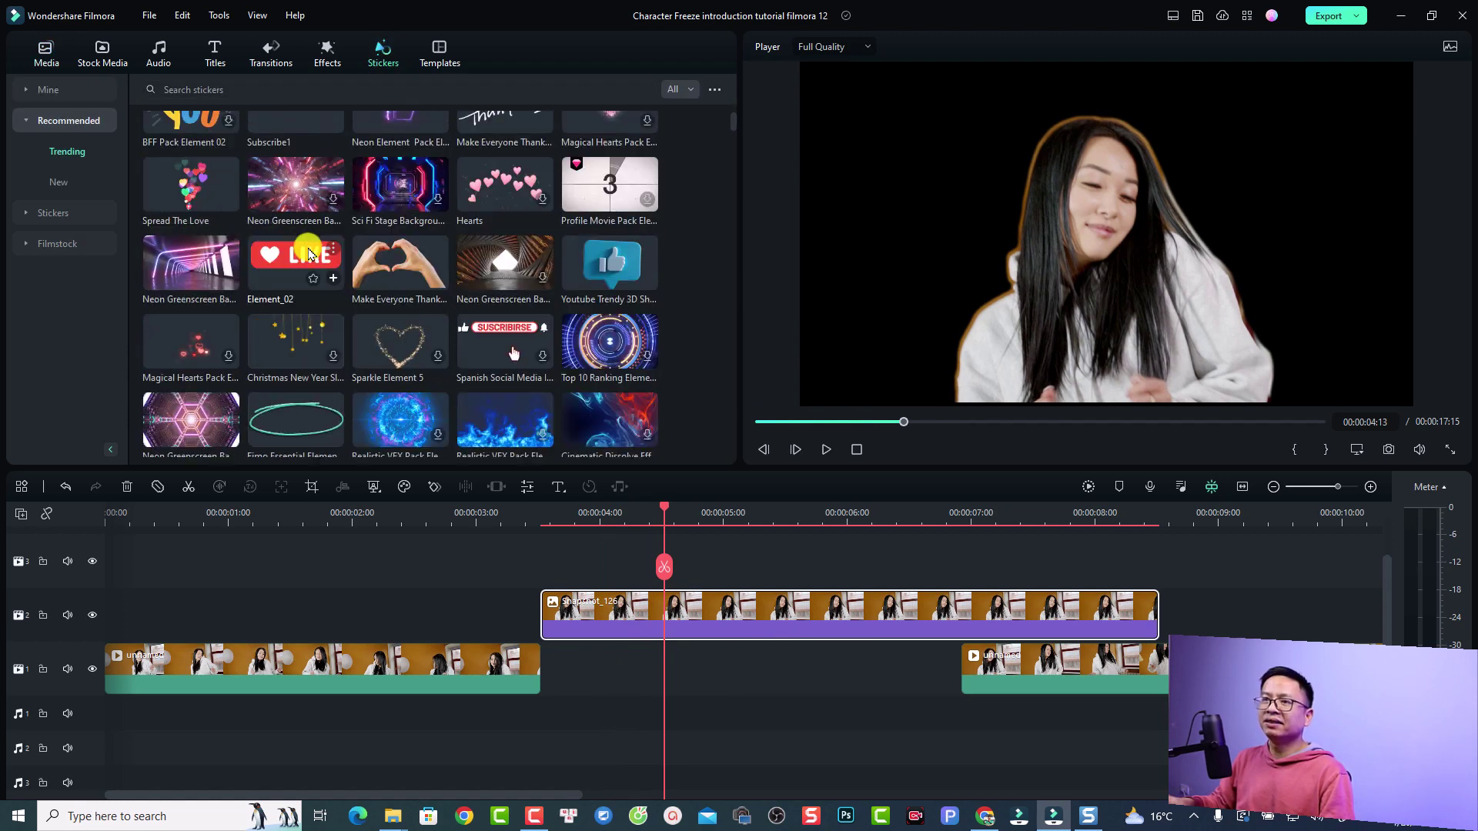
{"action": "scroll", "coordinate": [269, 231], "scroll_direction": "up", "scroll_amount": 3}
{"action": "left_click", "coordinate": [323, 89]}
{"action": "type", "text": "backgor"}
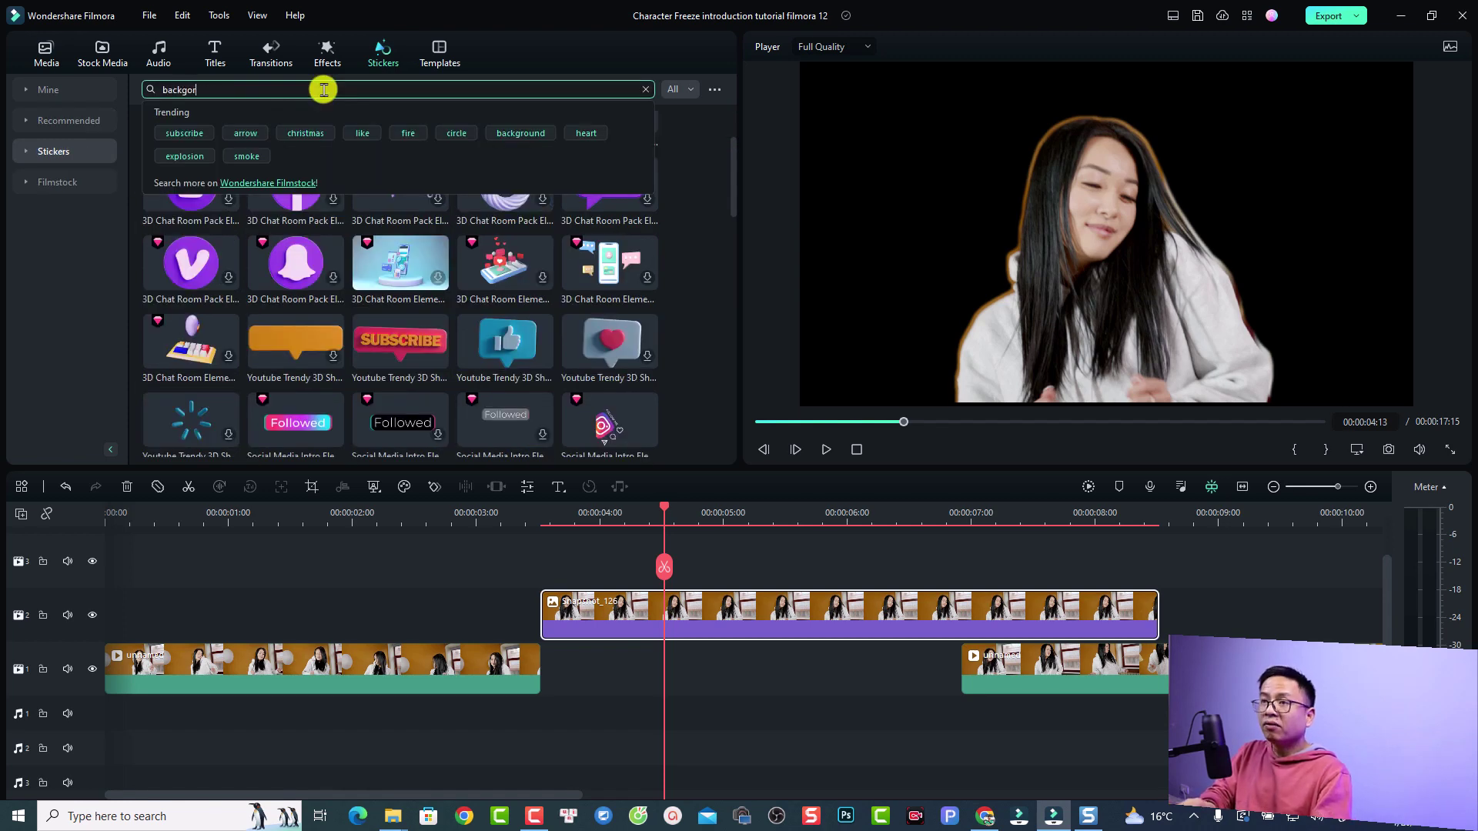
{"action": "key", "text": "Return"}
{"action": "key", "text": "BackSpace"}
{"action": "key", "text": "BackSpace"}
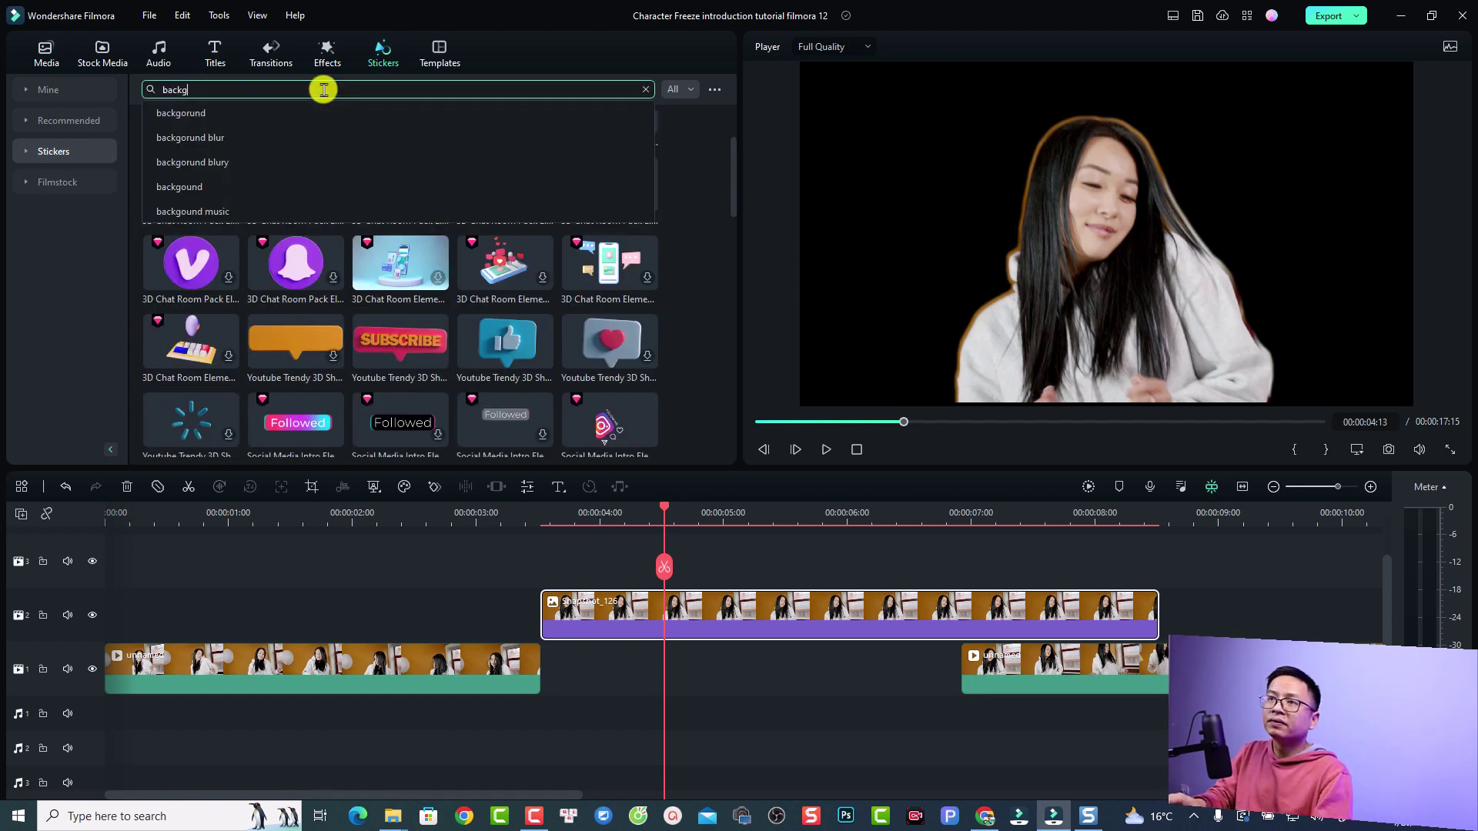
{"action": "type", "text": "round"}
{"action": "key", "text": "Return"}
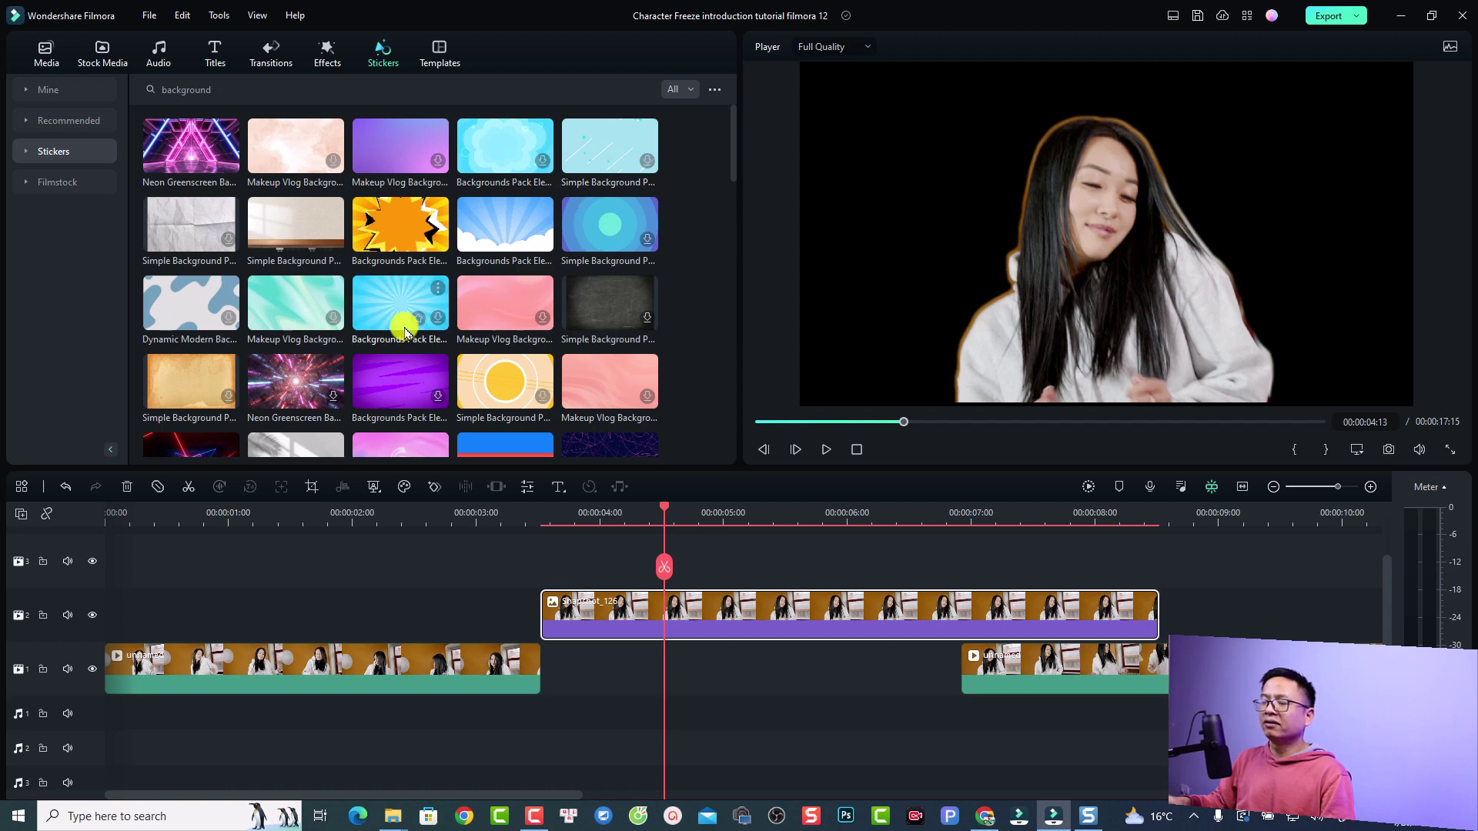
{"action": "scroll", "coordinate": [427, 312], "scroll_direction": "down", "scroll_amount": 3}
{"action": "scroll", "coordinate": [591, 201], "scroll_direction": "up", "scroll_amount": 3}
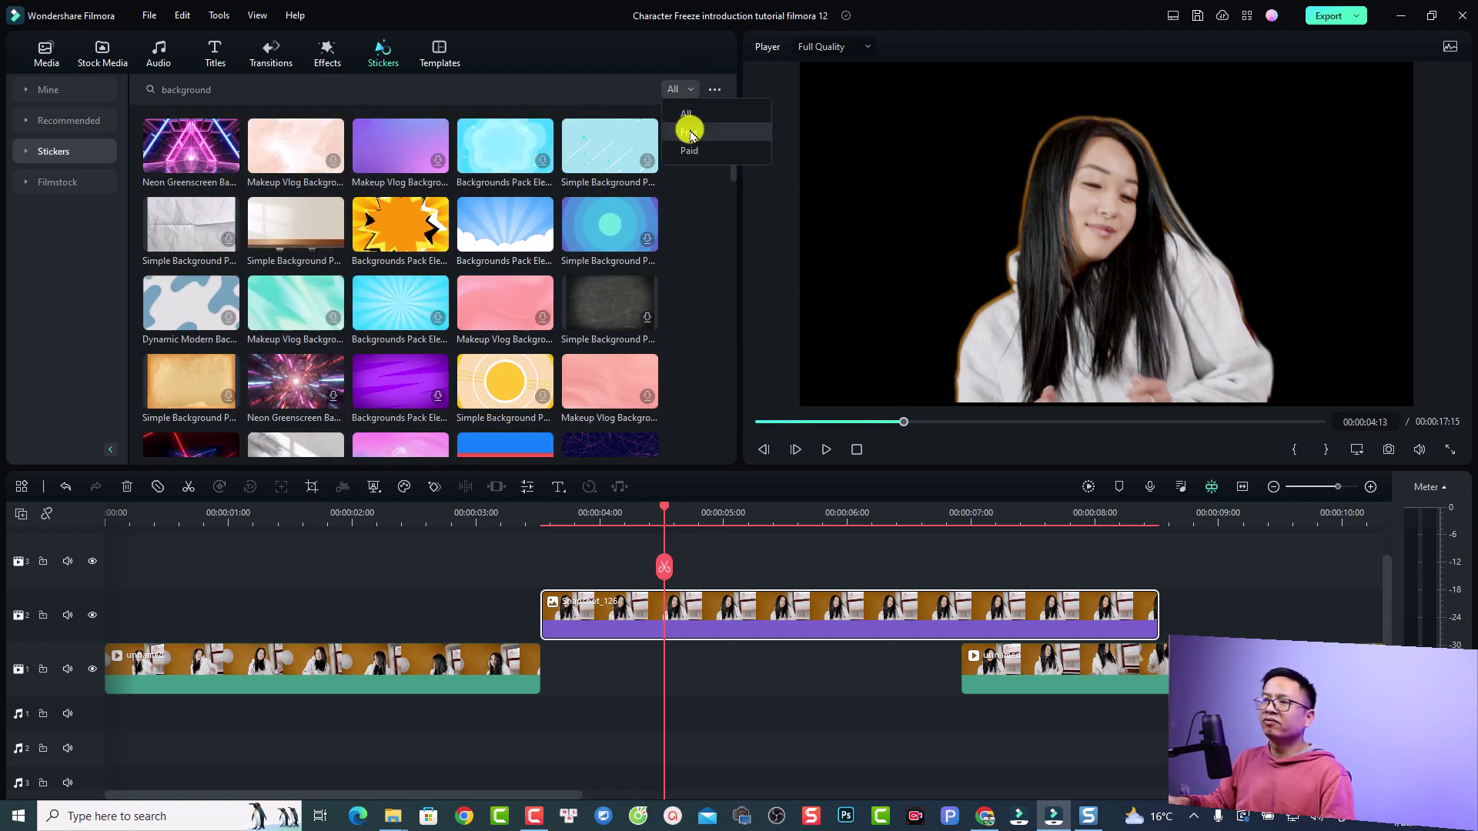
{"action": "left_click", "coordinate": [689, 133]}
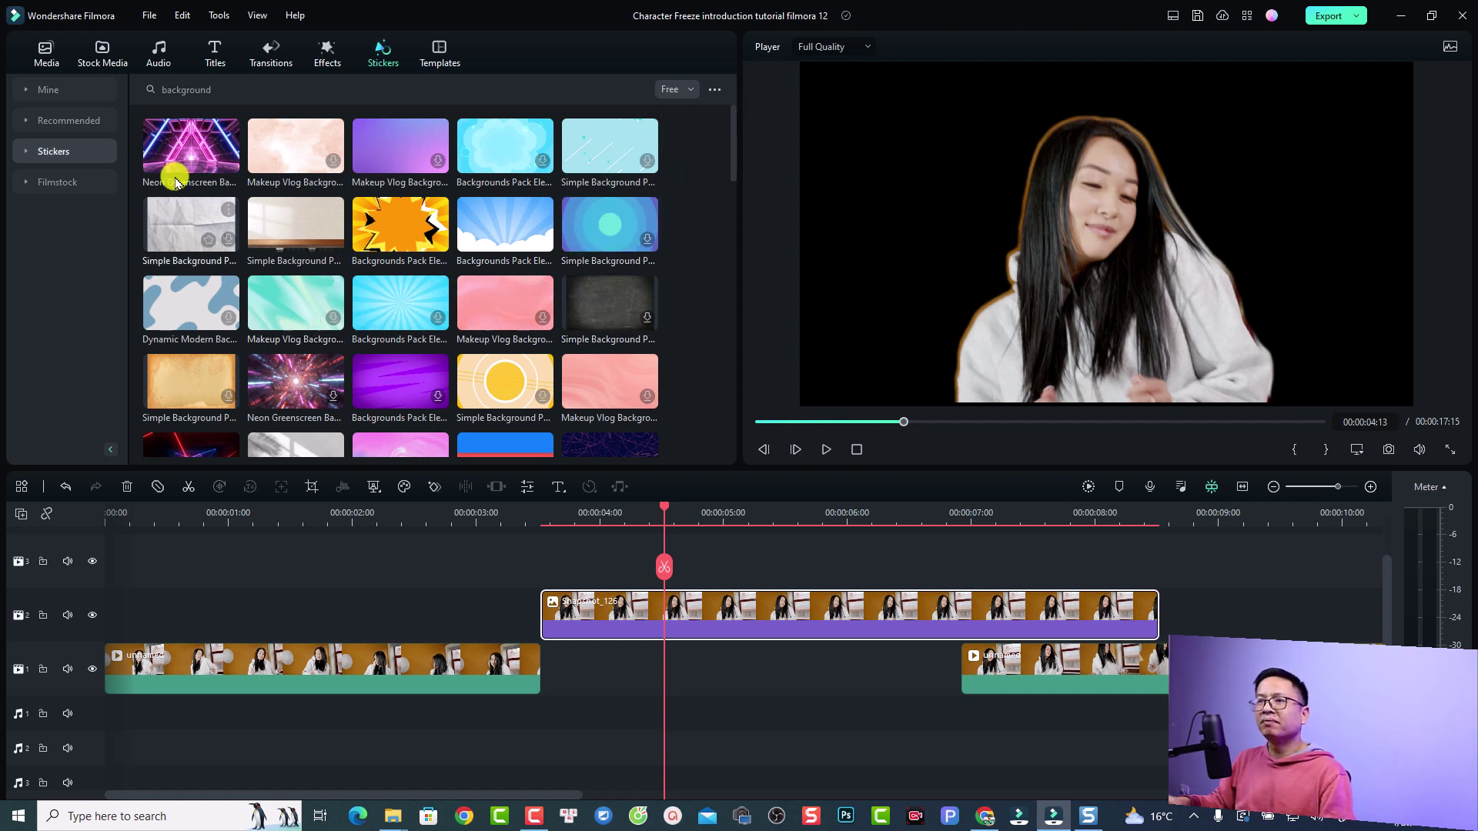
Place the pink and blue Neon Greenscreen Background sticker on video track 2 at the split point, with Snapshot_126 directly above it on track 3.
{"action": "mouse_move", "coordinate": [170, 169]}
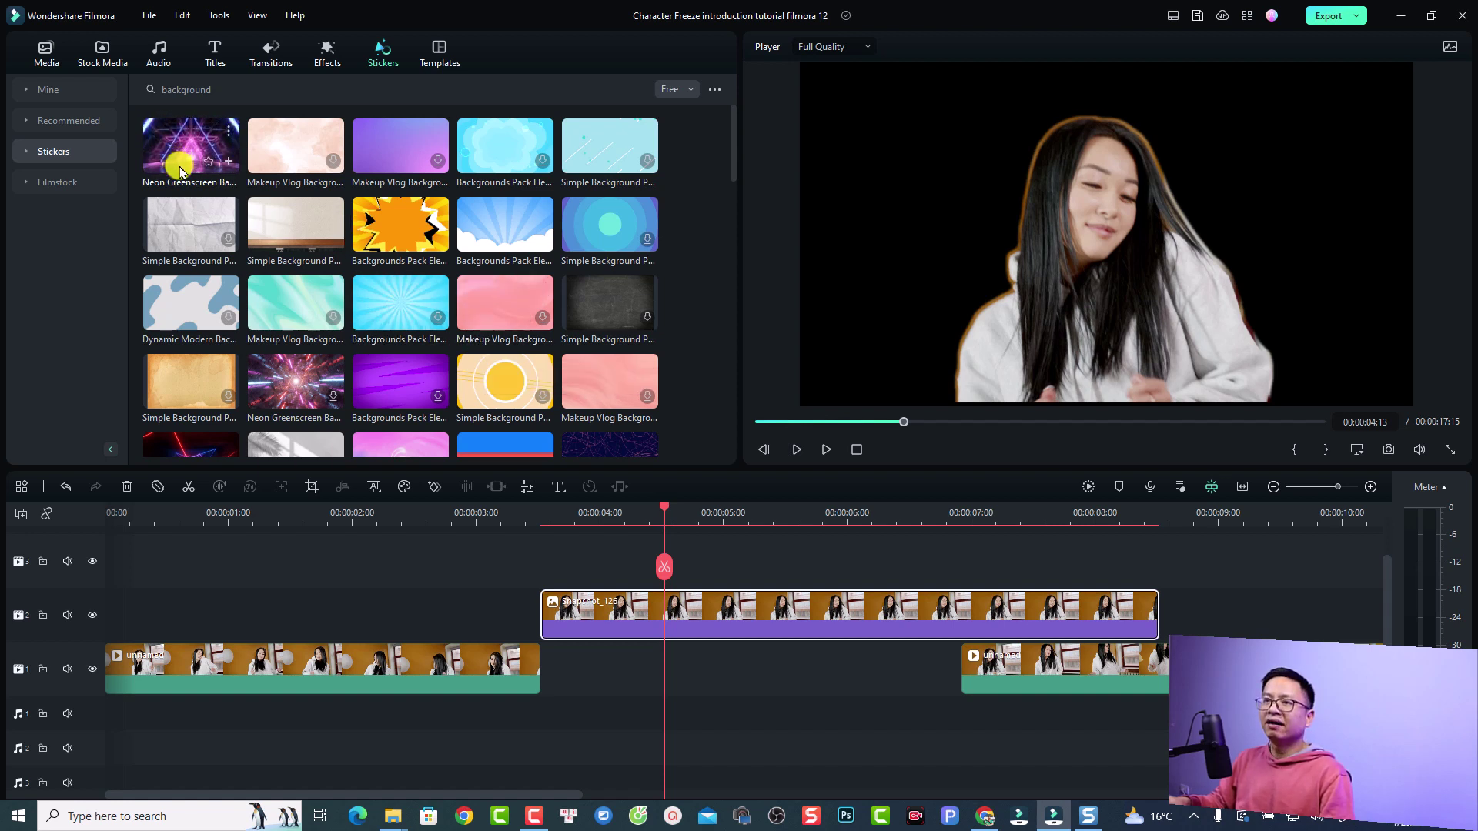
{"action": "left_click_drag", "start_coordinate": [184, 167], "coordinate": [536, 626]}
{"action": "left_click_drag", "start_coordinate": [798, 650], "coordinate": [708, 568]}
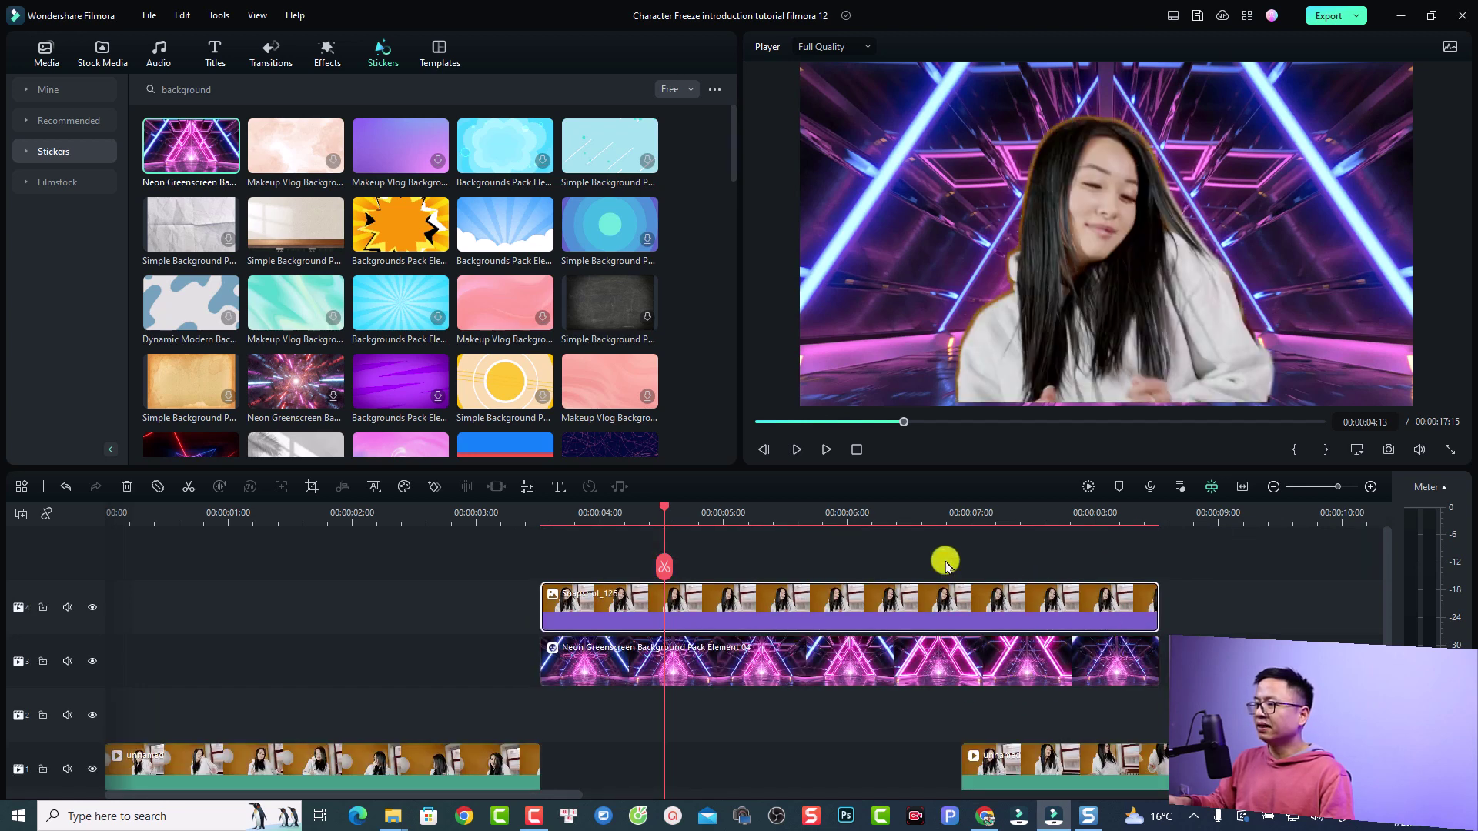
{"action": "left_click", "coordinate": [785, 674]}
{"action": "left_click_drag", "start_coordinate": [776, 675], "coordinate": [776, 718]}
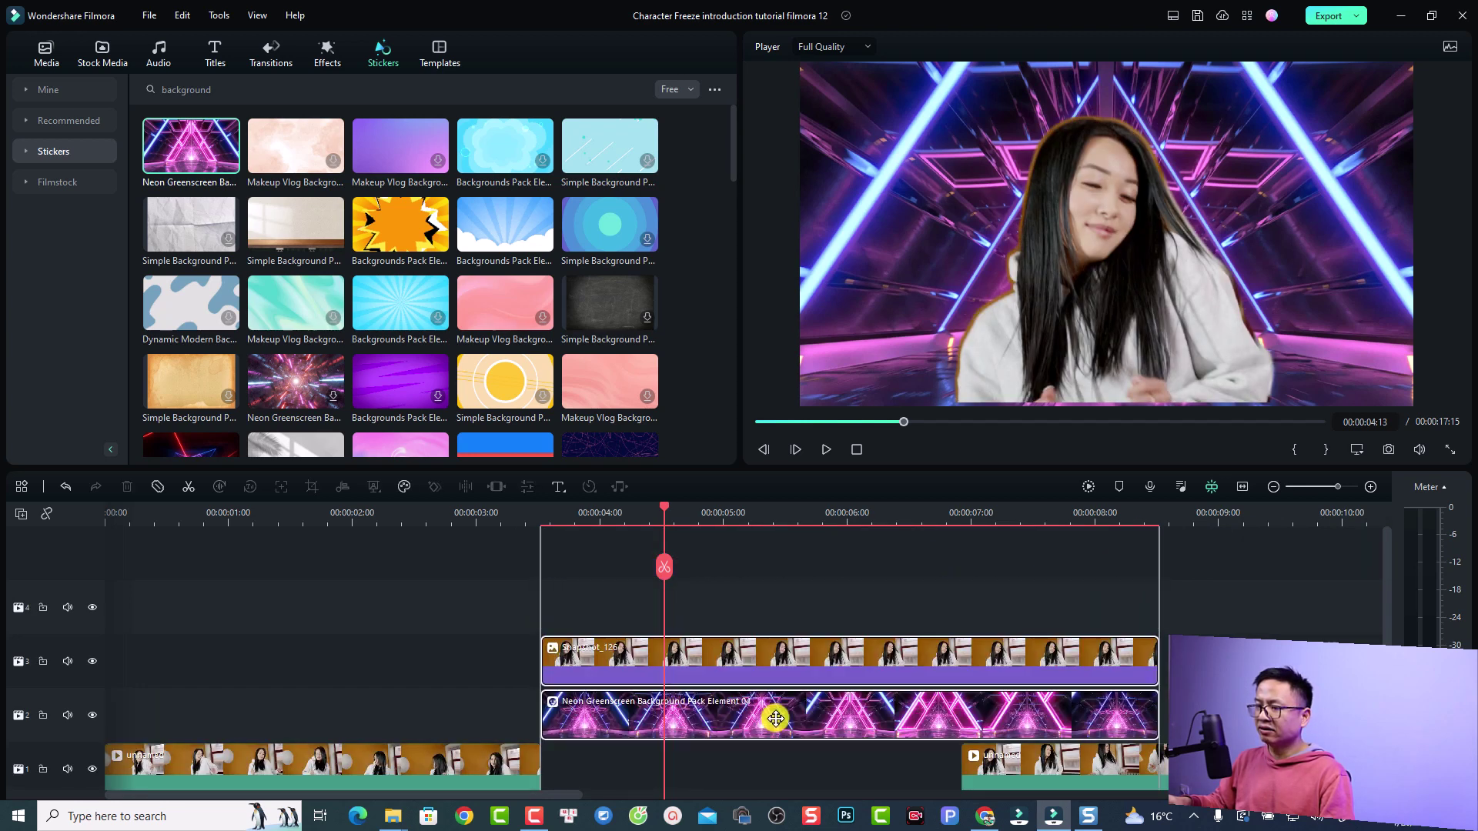
Move the second part of the video to start where the snapshot ends, and play the transition into the freeze frame.
{"action": "left_click_drag", "start_coordinate": [1007, 768], "coordinate": [1205, 768]}
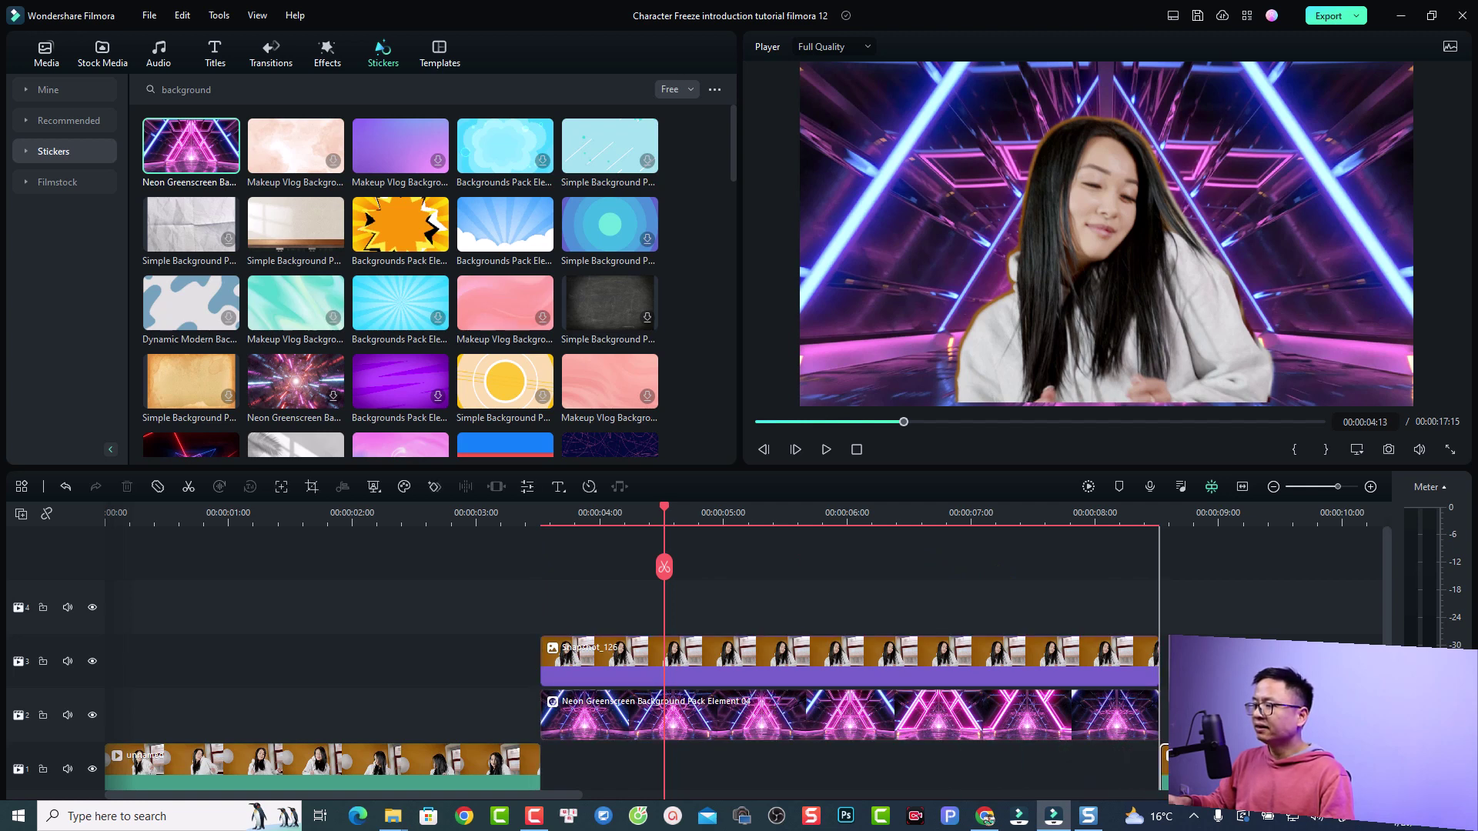
{"action": "left_click", "coordinate": [500, 511]}
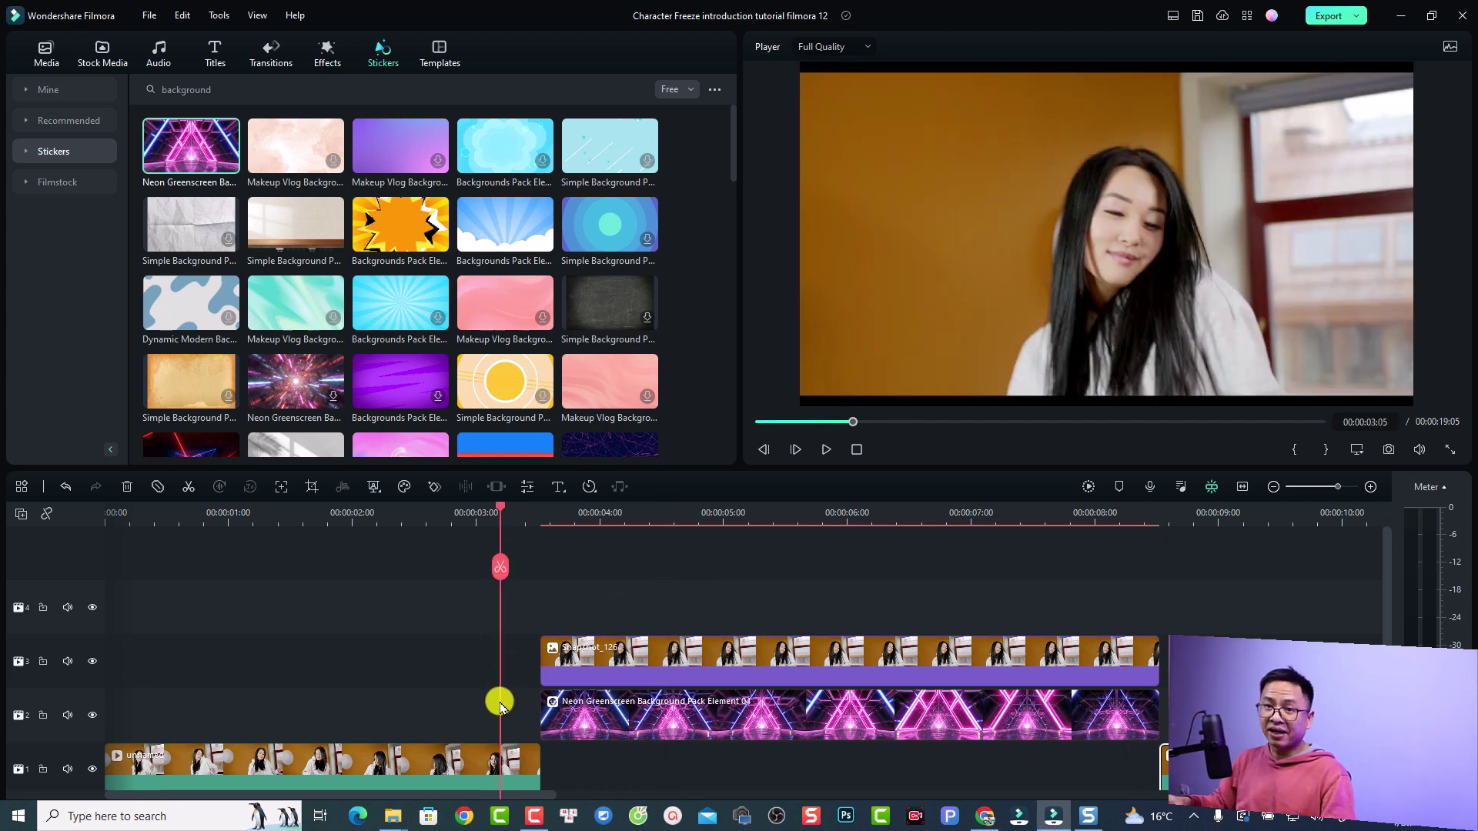
{"action": "key", "text": "space"}
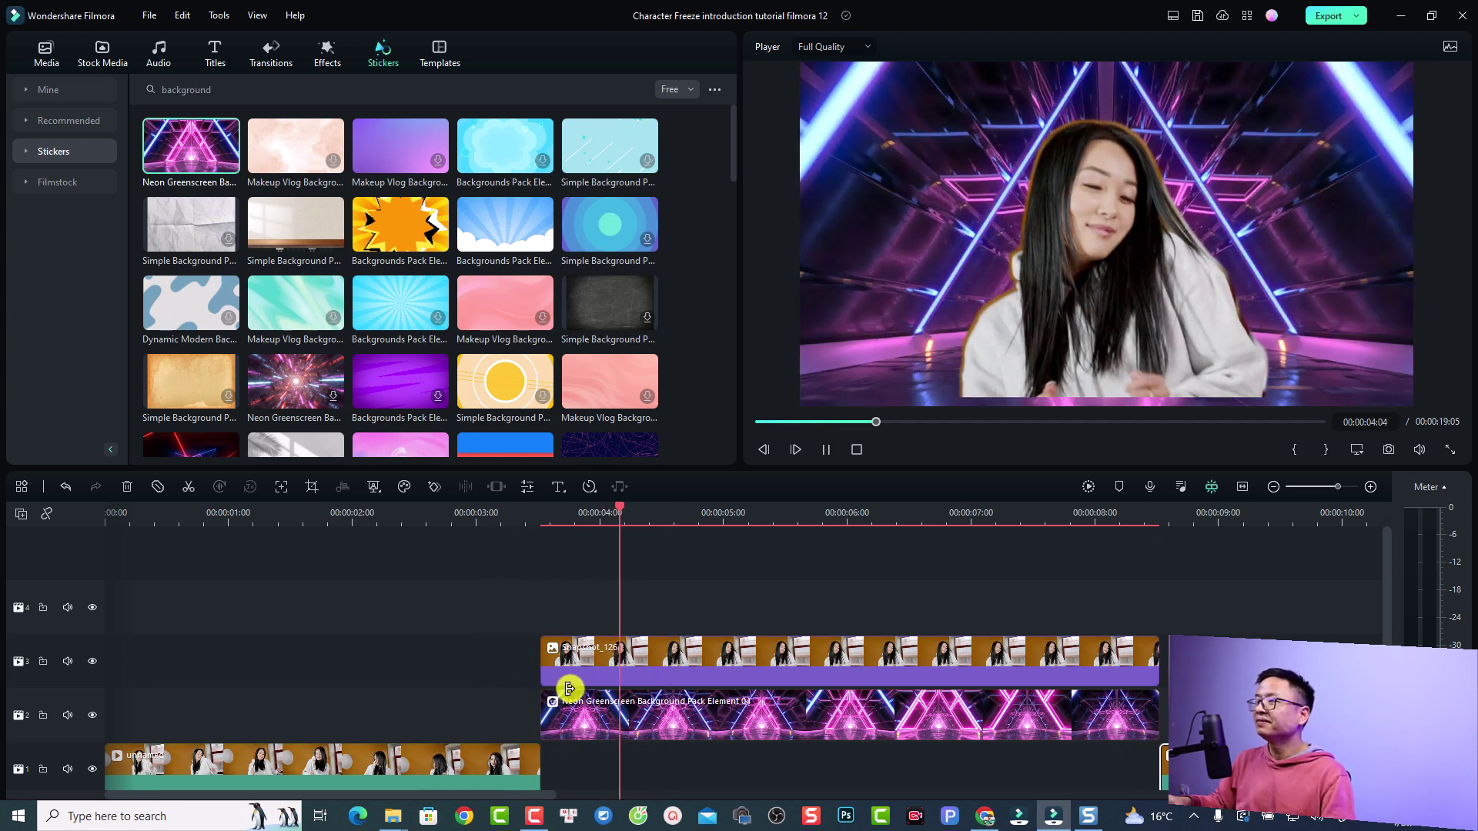
{"action": "key", "text": "space"}
Shift the cut-out snapshot down in the frame at 00:00:03:14 so its lower edge is hidden, and play the freeze section.
{"action": "left_click", "coordinate": [1065, 337]}
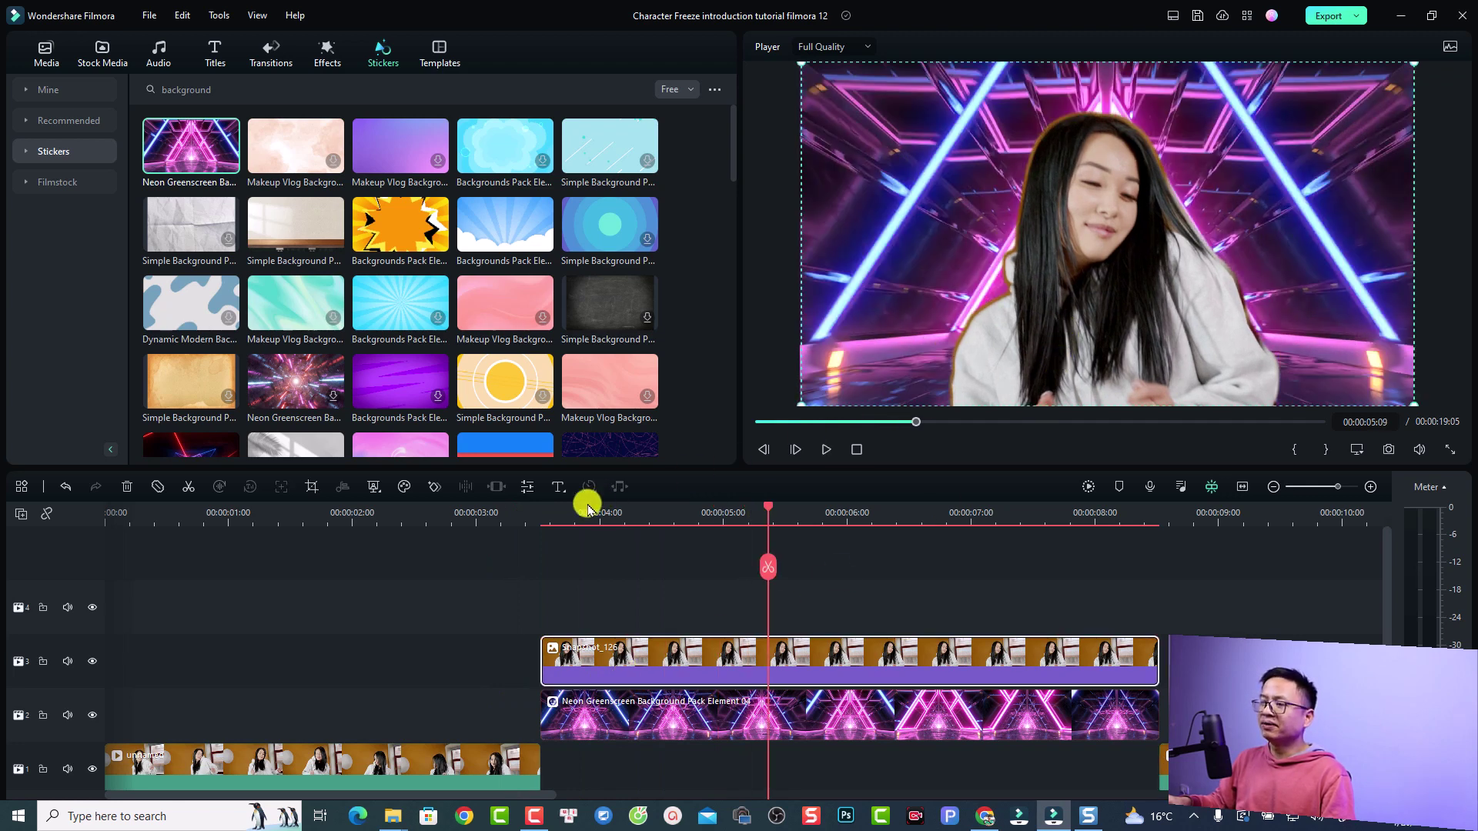
{"action": "left_click", "coordinate": [544, 511]}
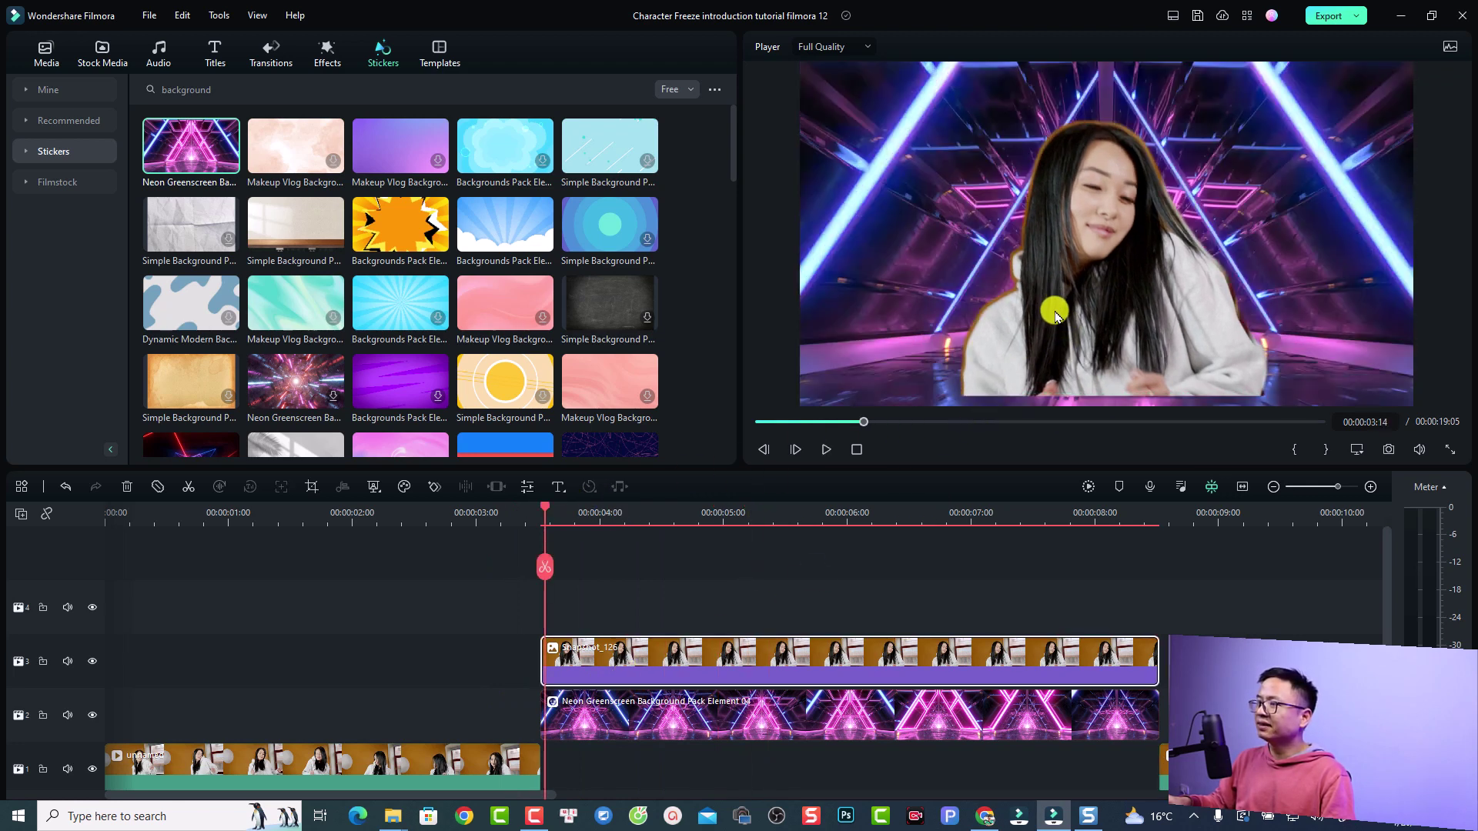
{"action": "left_click_drag", "start_coordinate": [1055, 321], "coordinate": [1055, 328]}
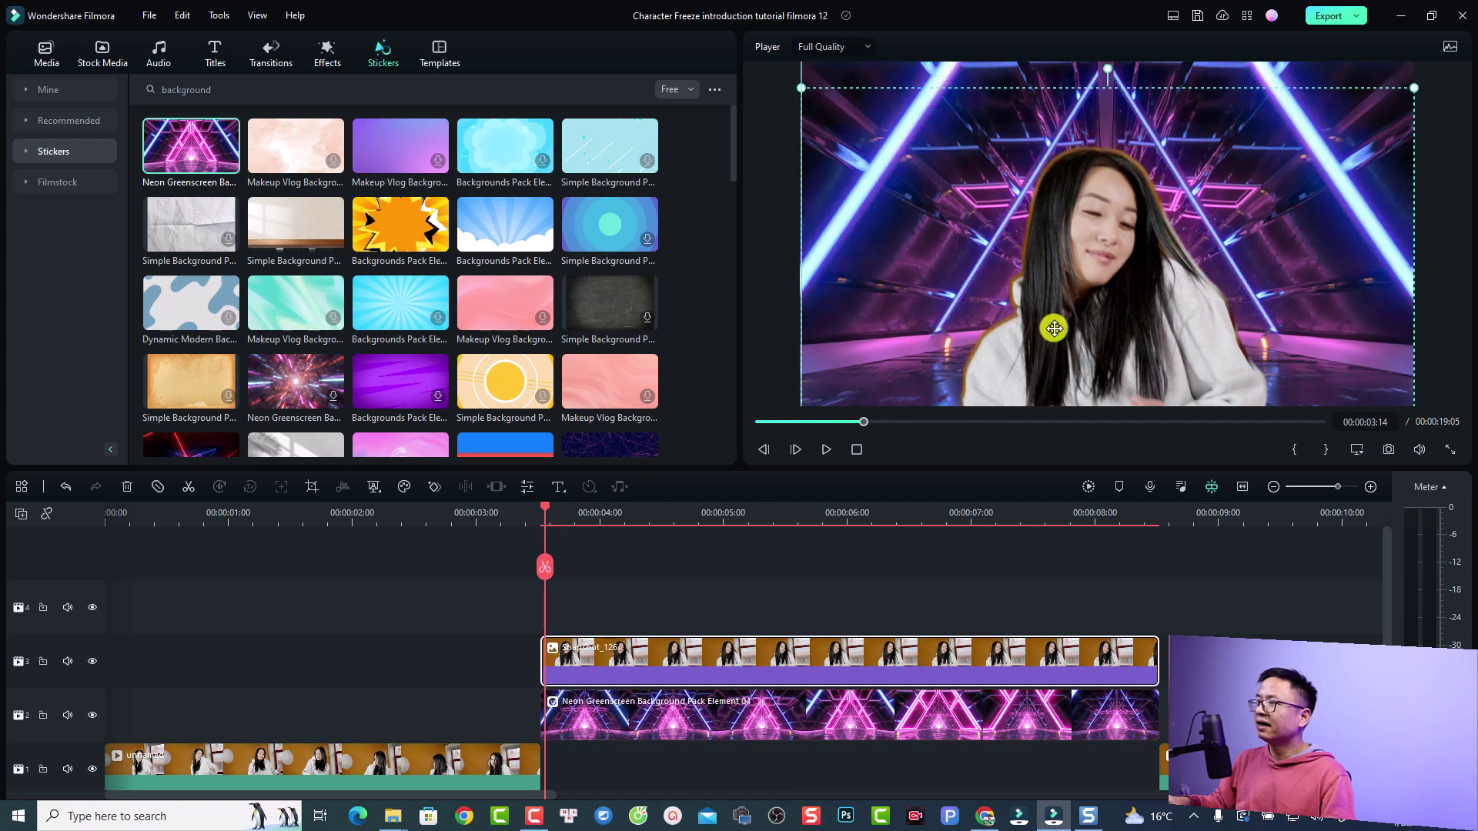
{"action": "left_click", "coordinate": [521, 511]}
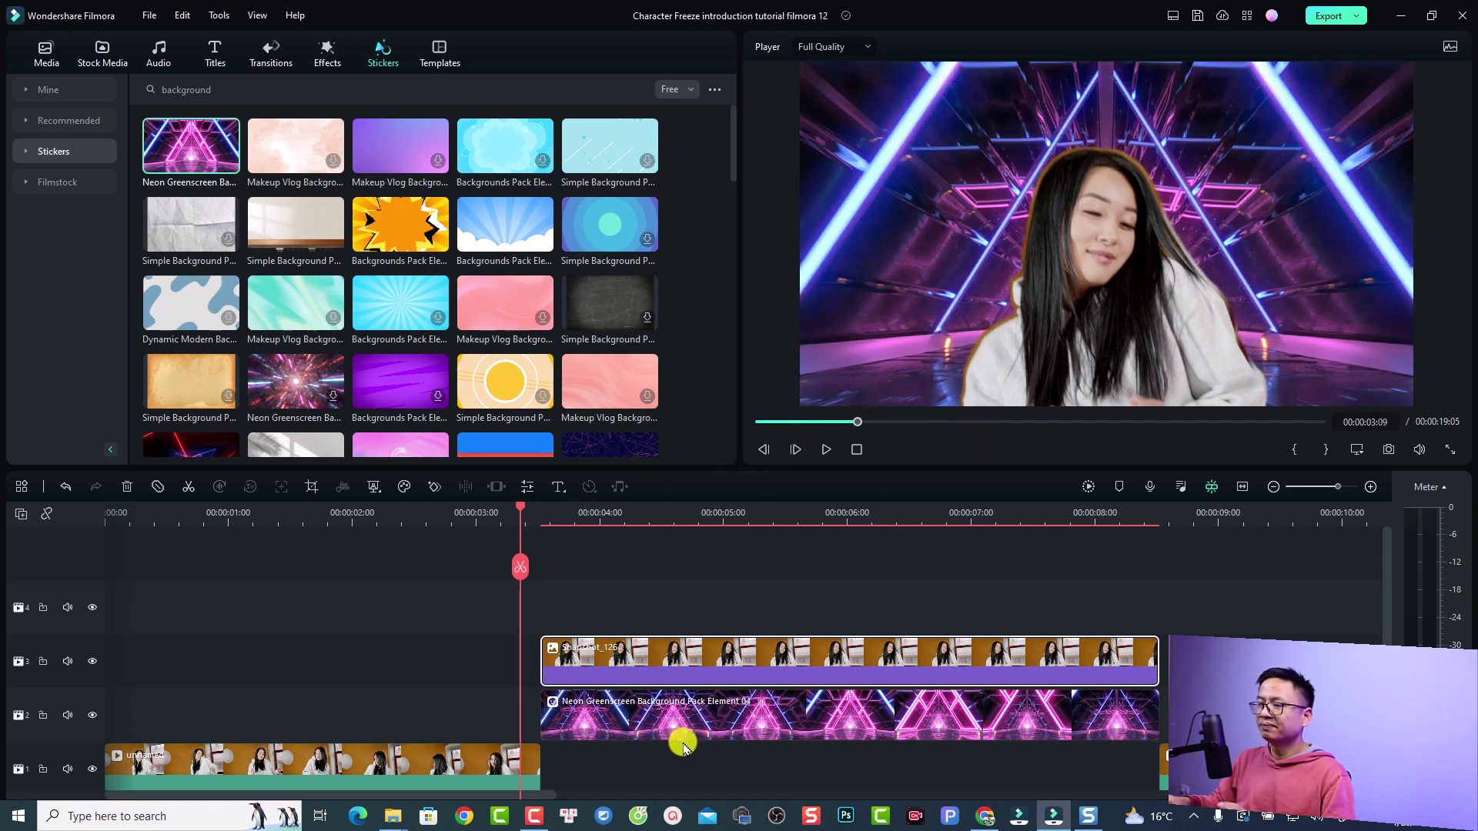
{"action": "key", "text": "space"}
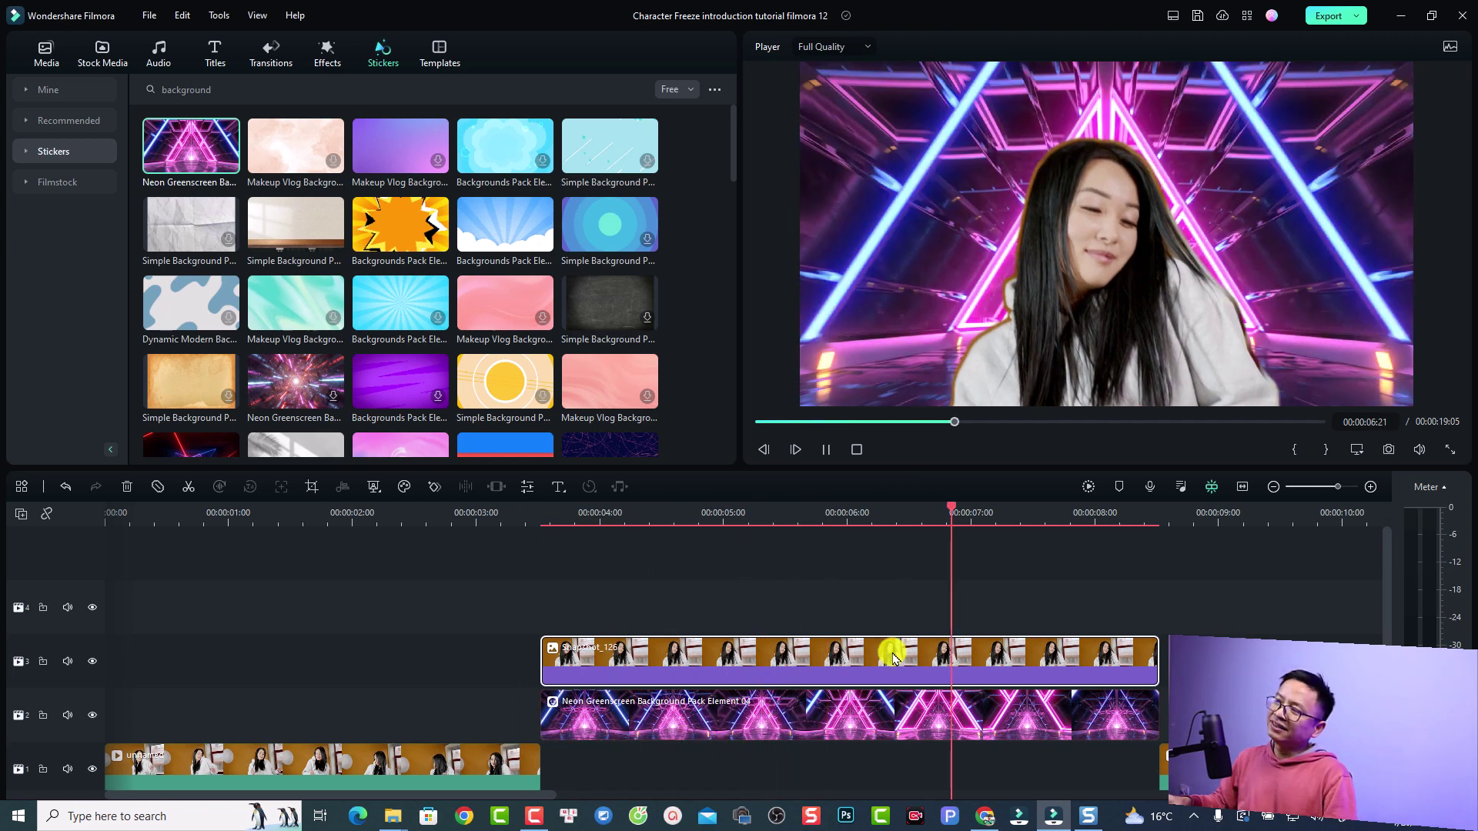
{"action": "key", "text": "space"}
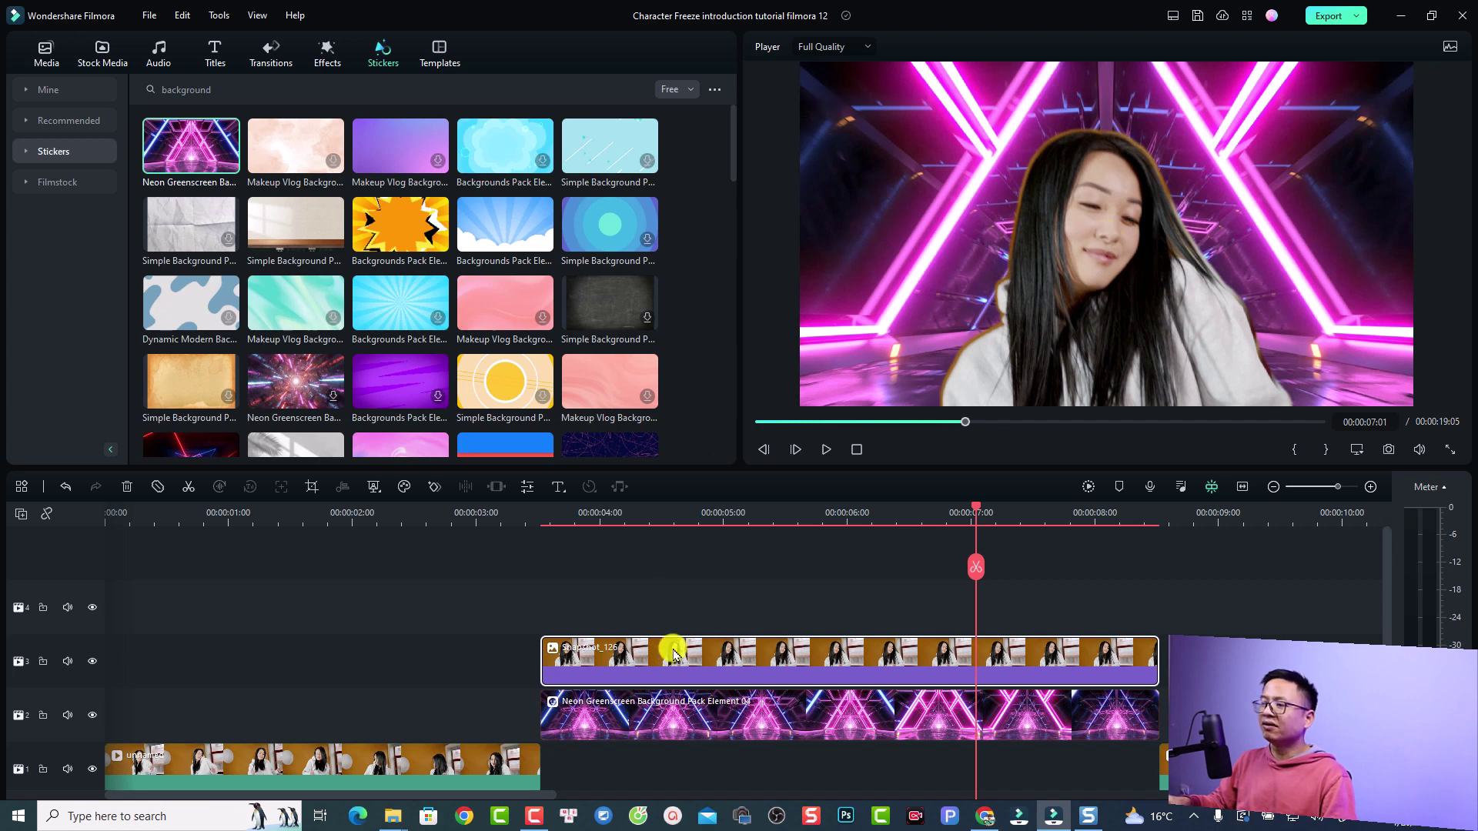
Move Snapshot_126 up to video track 4 and add a Quick Text title on the track above it, matching the snapshot's start and length.
{"action": "left_click_drag", "start_coordinate": [676, 651], "coordinate": [676, 569]}
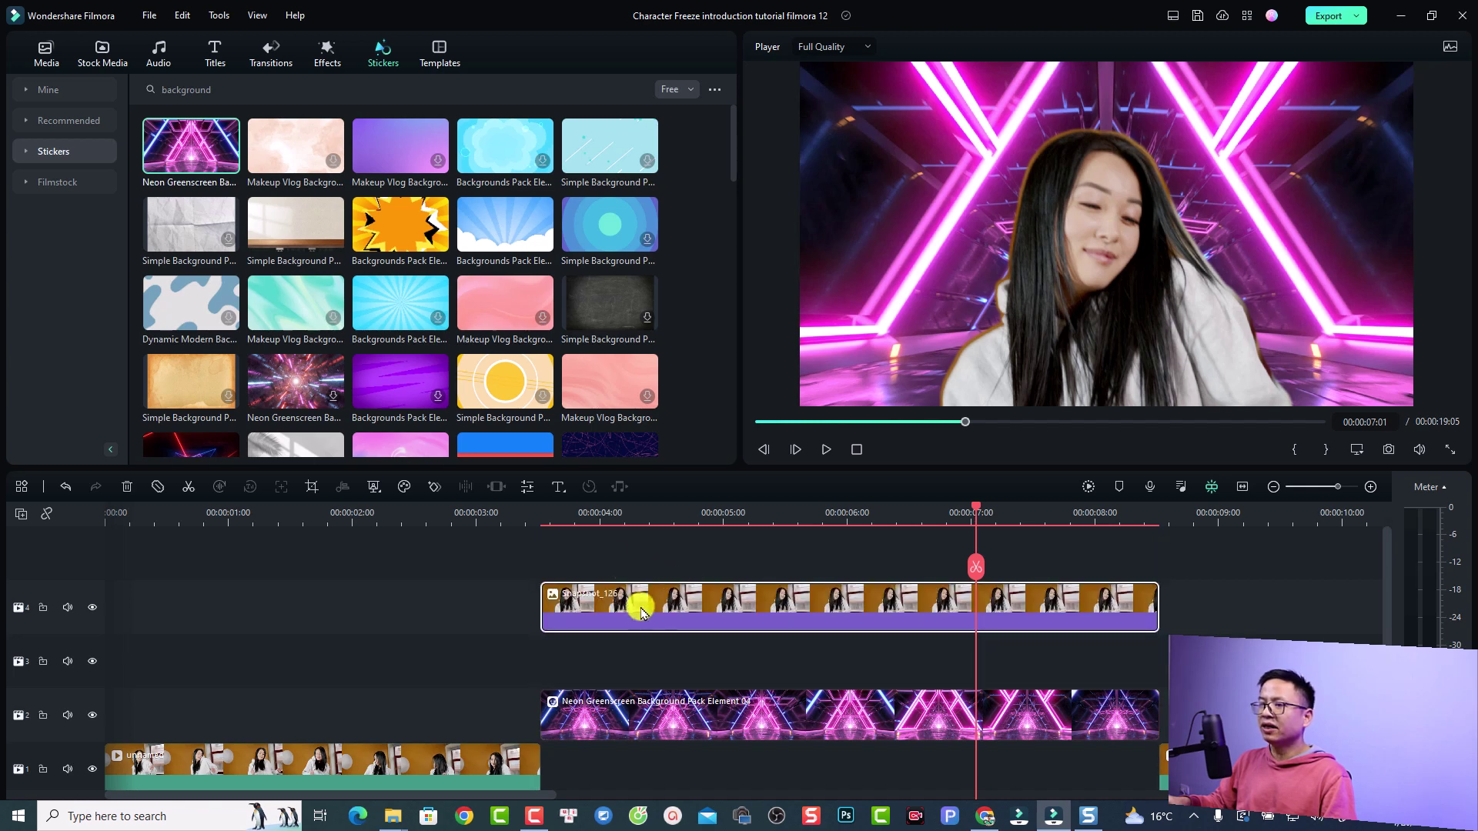
{"action": "left_click", "coordinate": [559, 486]}
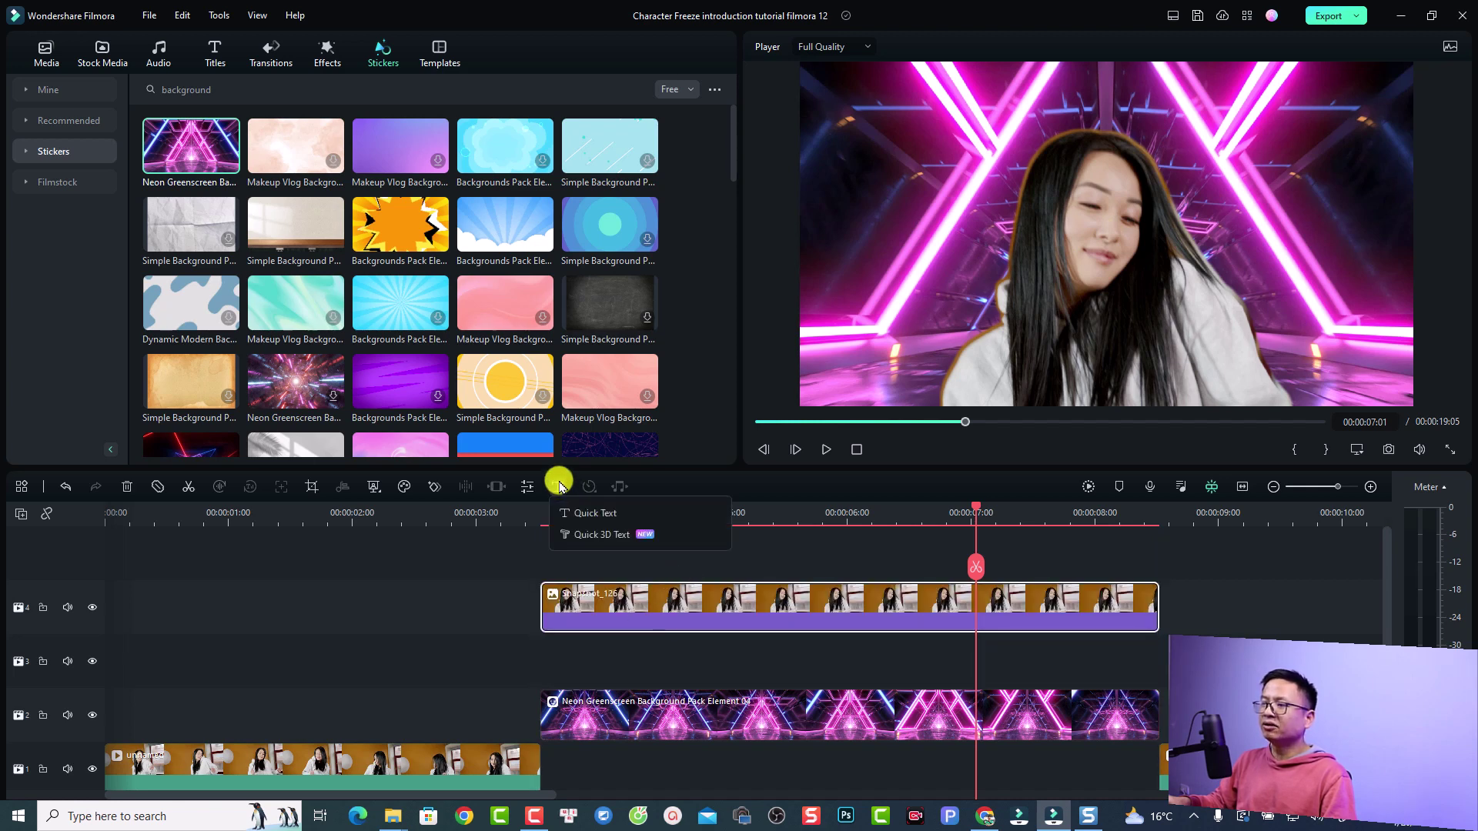
{"action": "left_click", "coordinate": [585, 512]}
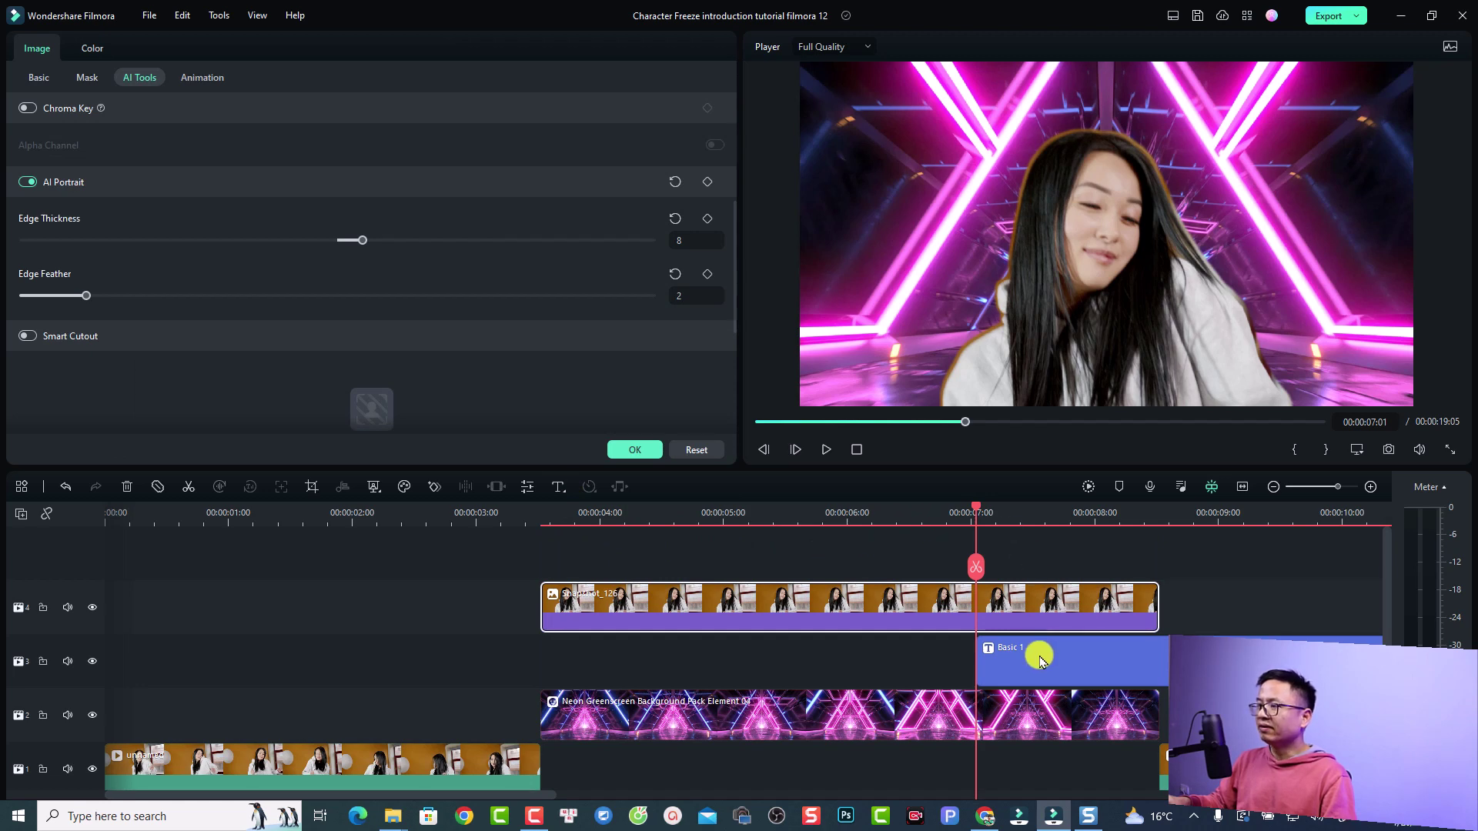
{"action": "left_click_drag", "start_coordinate": [1009, 654], "coordinate": [548, 564]}
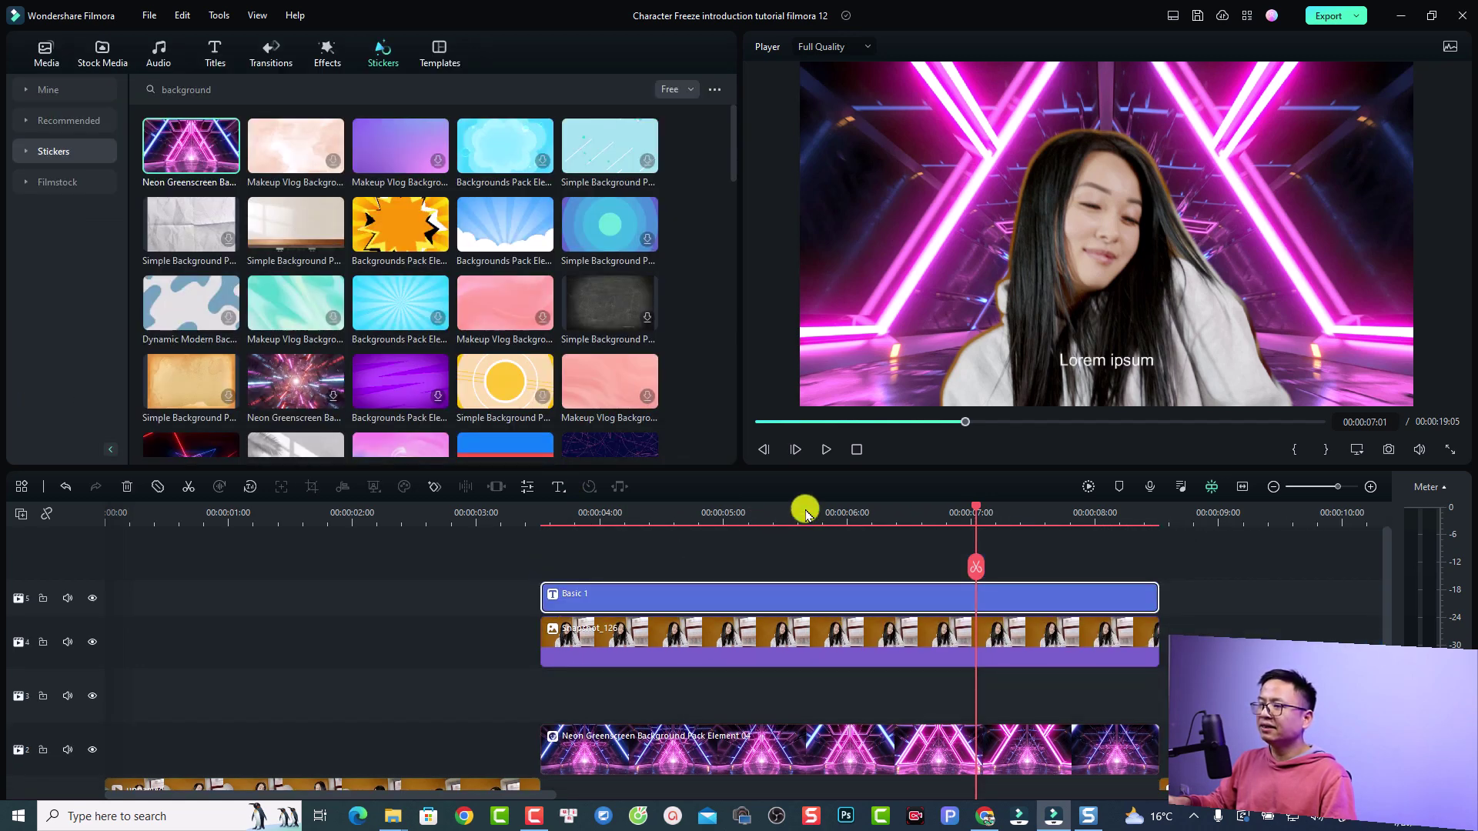
Replace the title's placeholder text with "Ảnh Đại Diện".
{"action": "double_click", "coordinate": [1081, 354]}
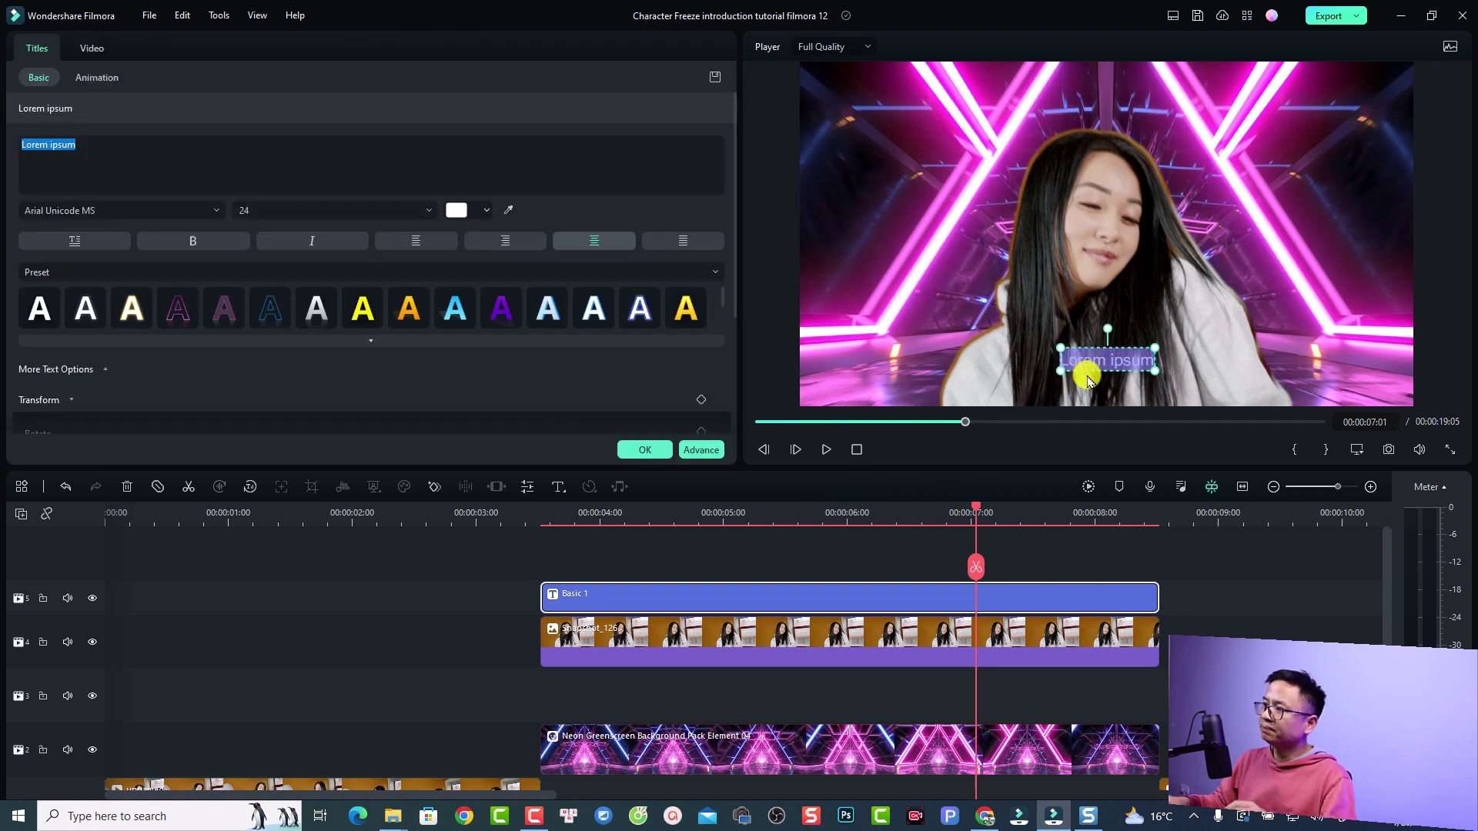
{"action": "type", "text": "An"}
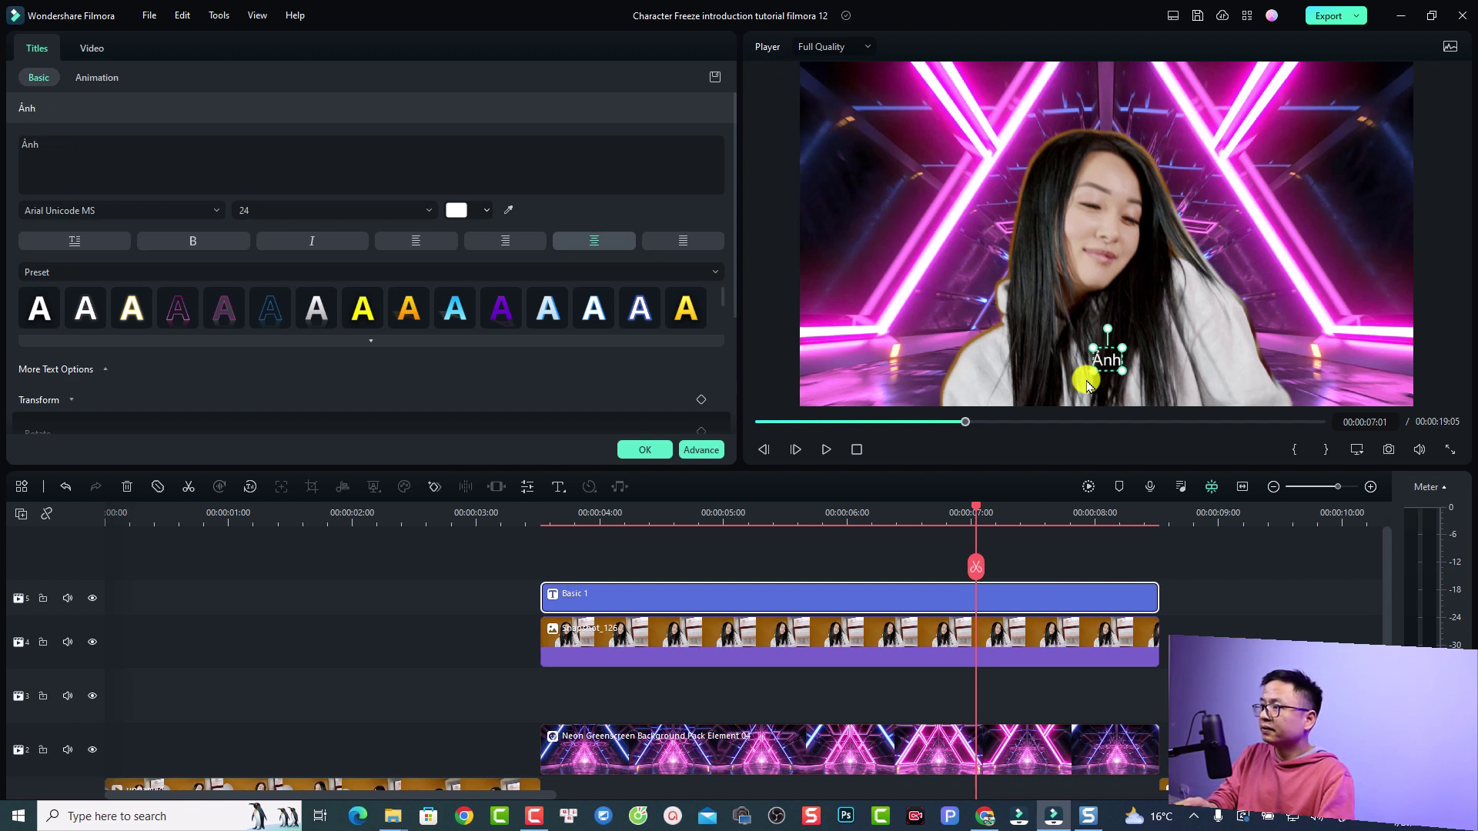
{"action": "type", "text": "h Đ"}
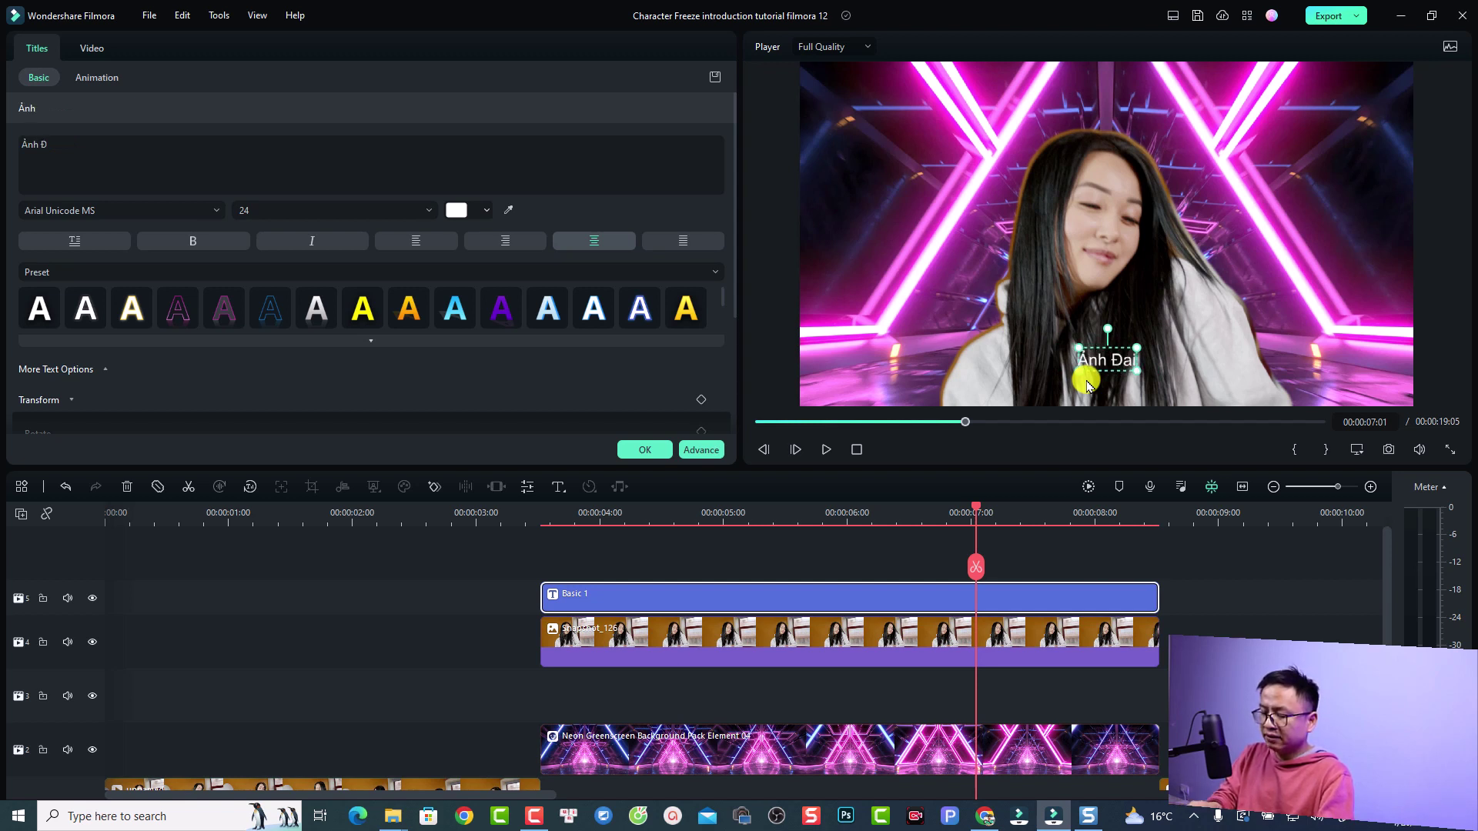
{"action": "type", "text": "ại D"}
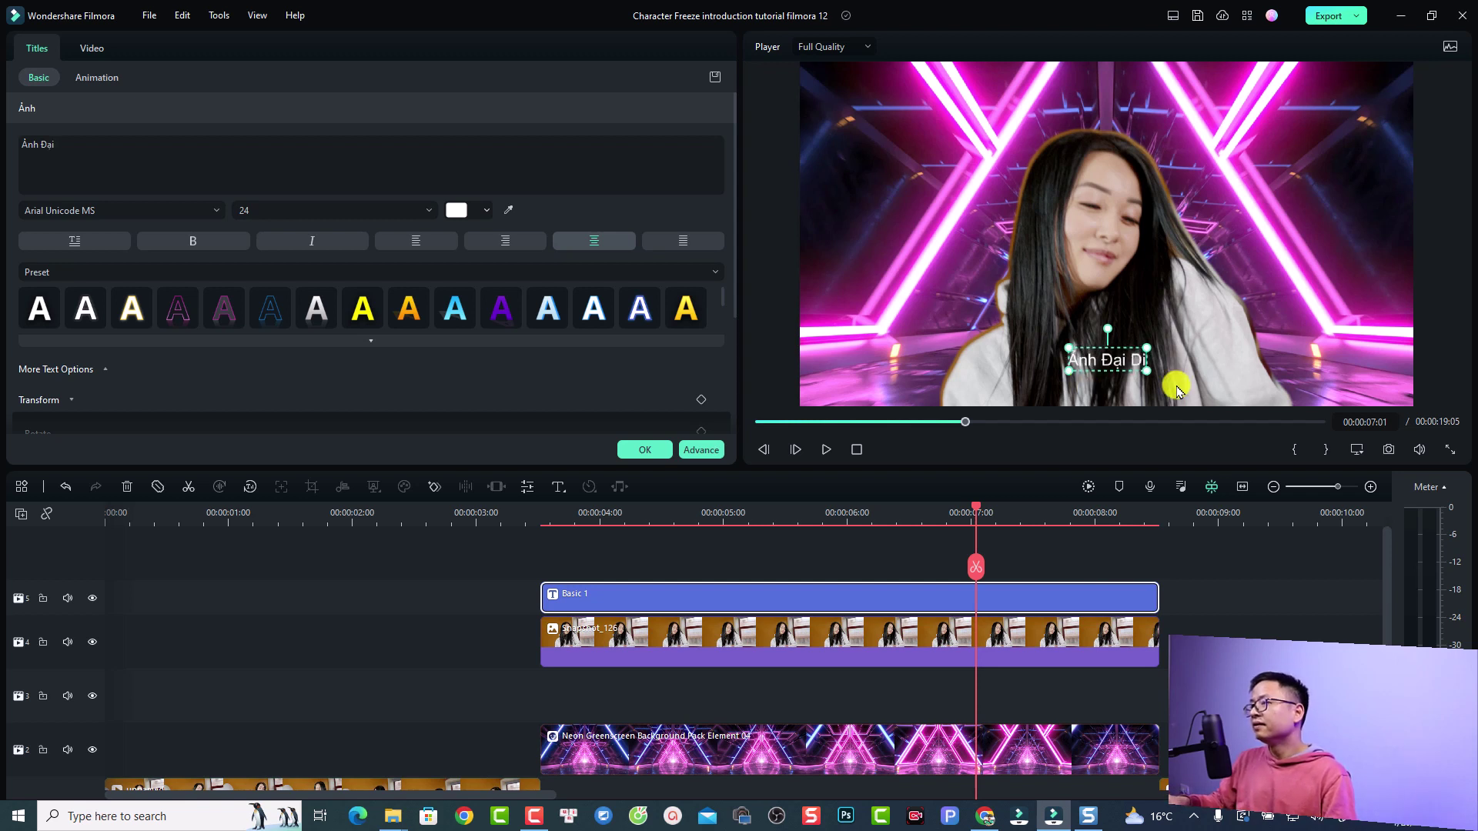
{"action": "type", "text": "iện"}
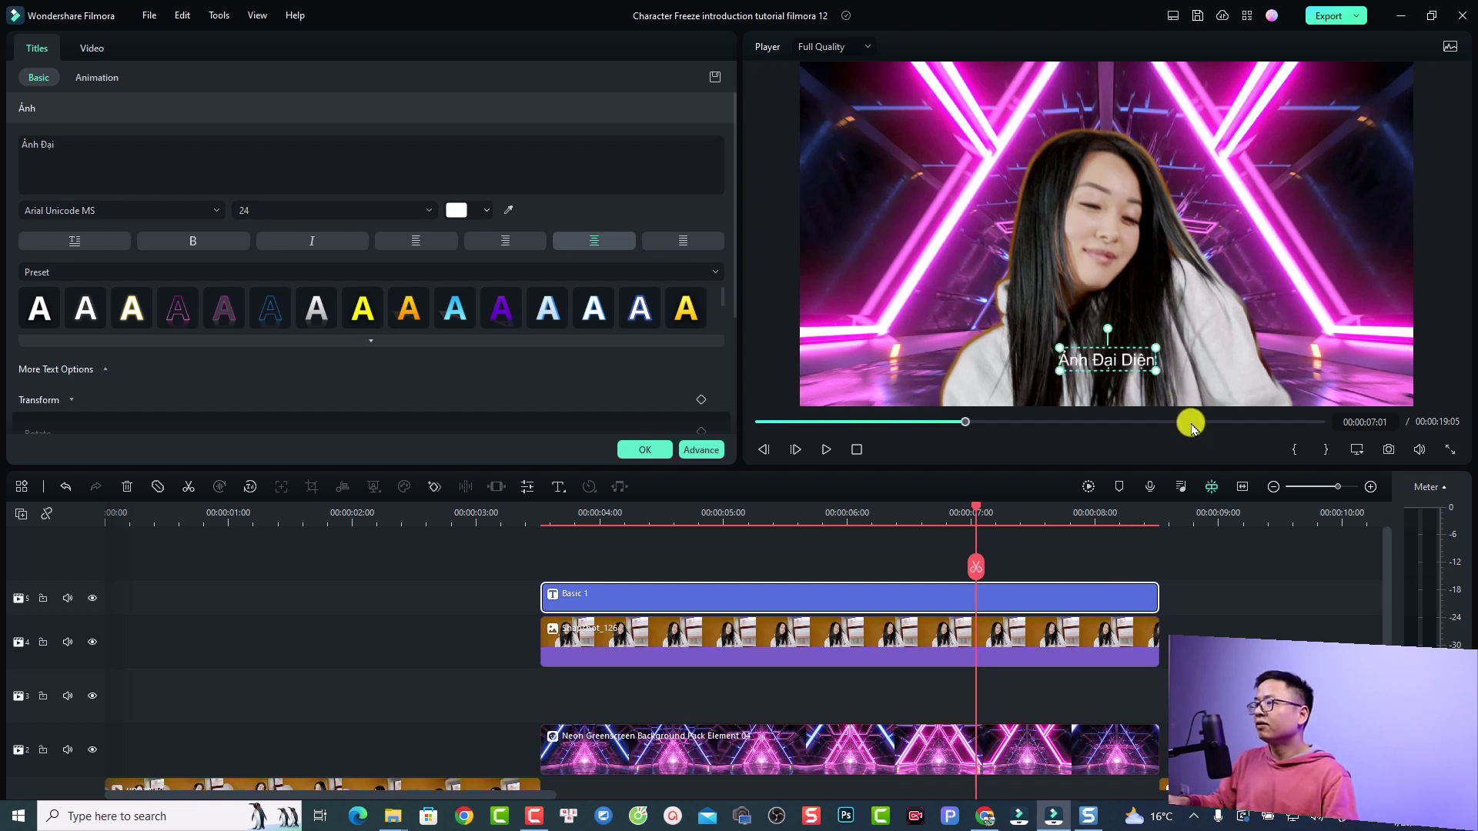
Set the title's font size to 150 and apply the yellow text preset.
{"action": "left_click", "coordinate": [343, 204]}
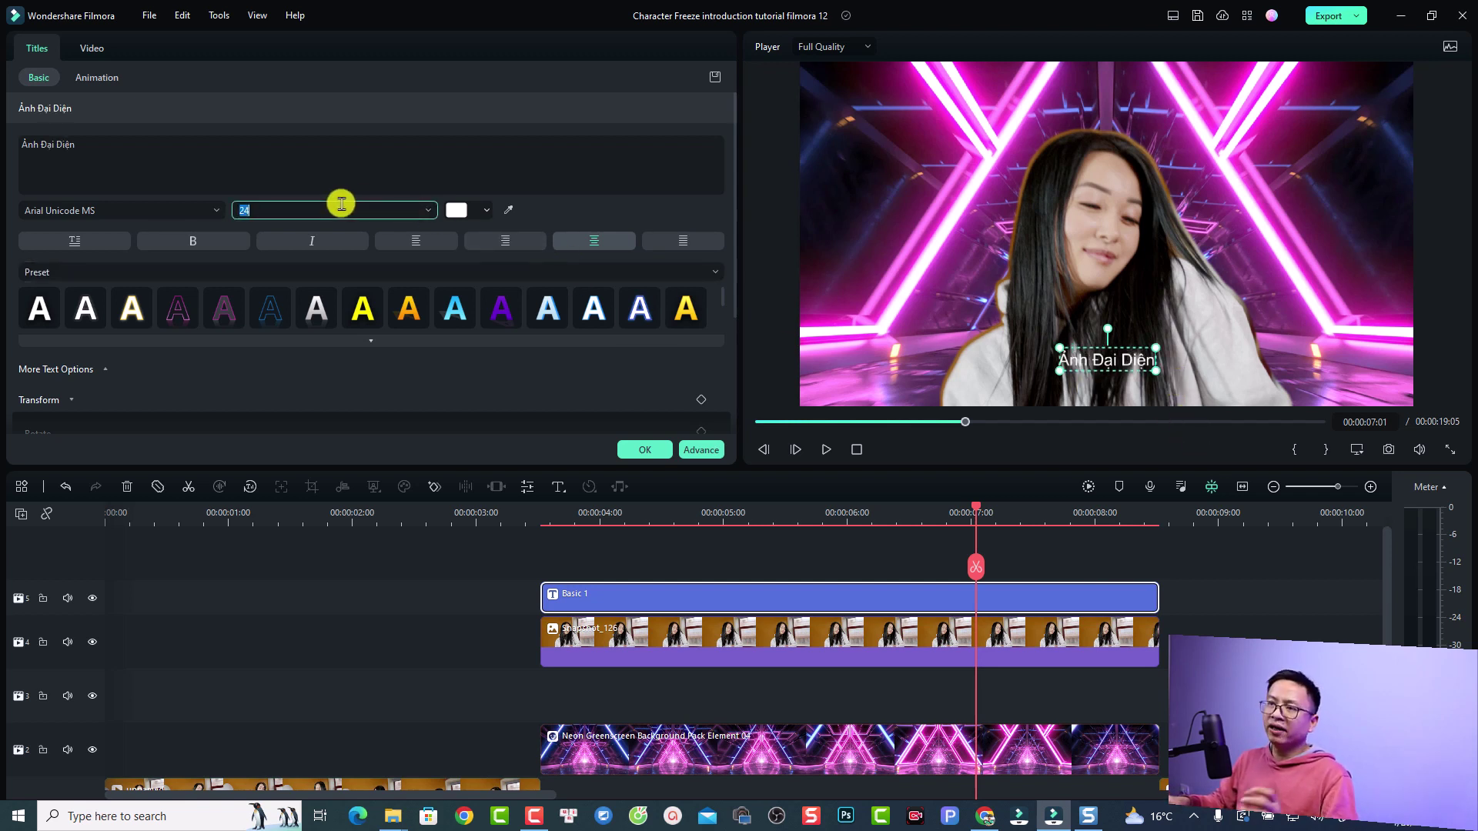
{"action": "type", "text": "150"}
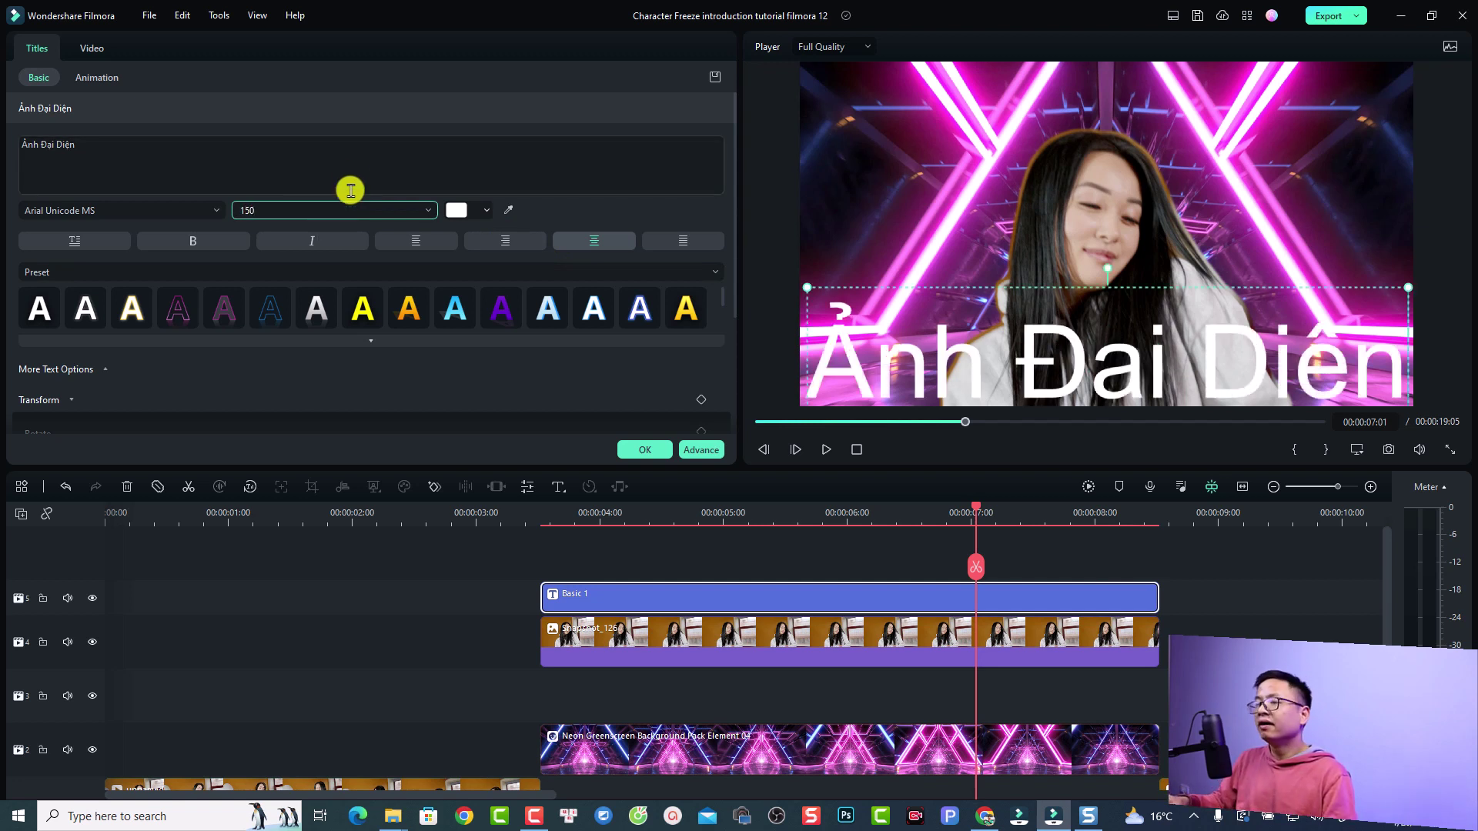
{"action": "left_click", "coordinate": [360, 310]}
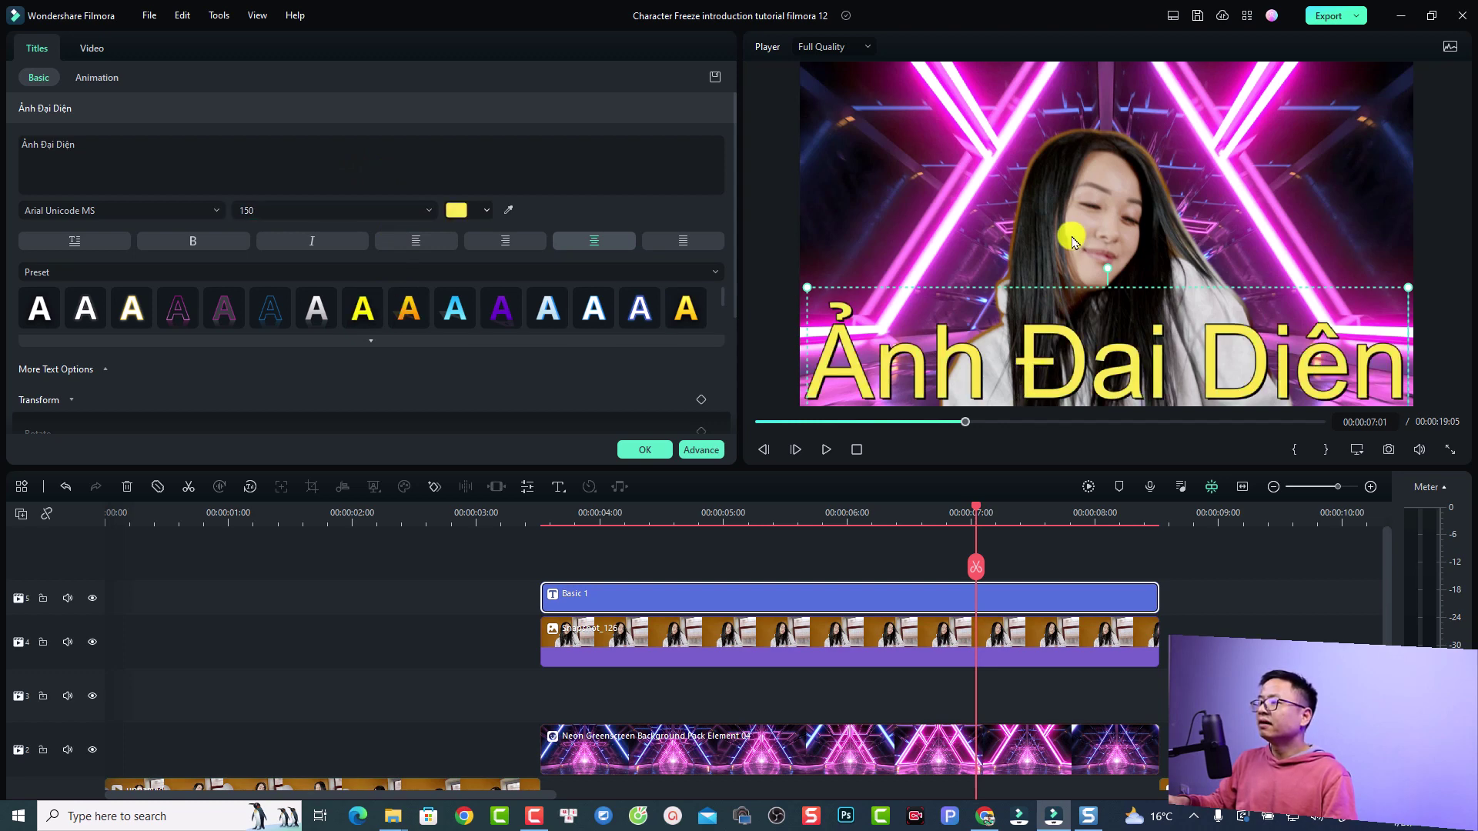
Move the title to the upper edge of the video frame and place its clip on video track 3, beneath the cut-out snapshot.
{"action": "left_click", "coordinate": [1029, 216]}
{"action": "left_click", "coordinate": [1031, 346]}
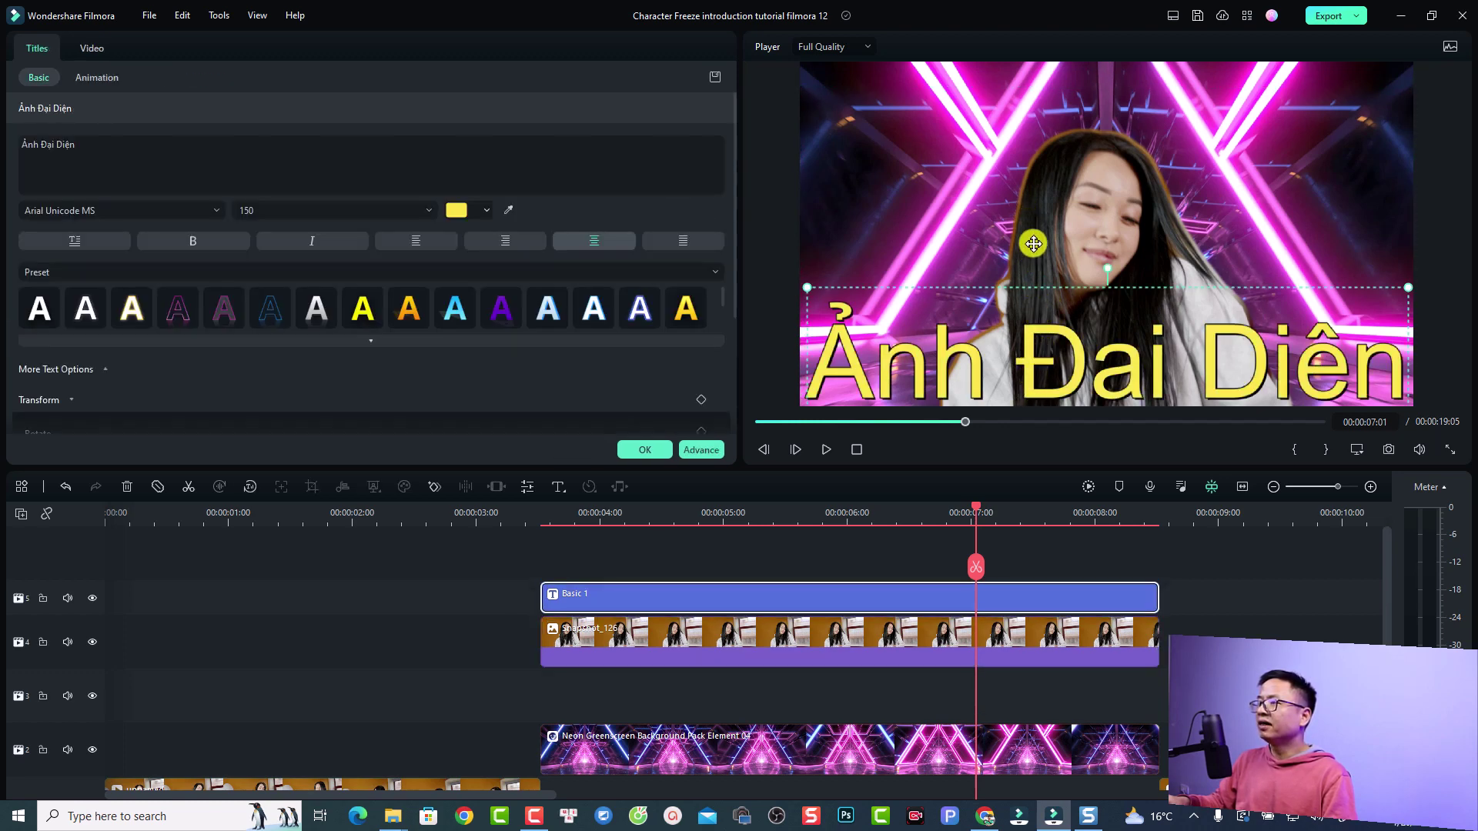
{"action": "left_click_drag", "start_coordinate": [1033, 244], "coordinate": [1033, 120]}
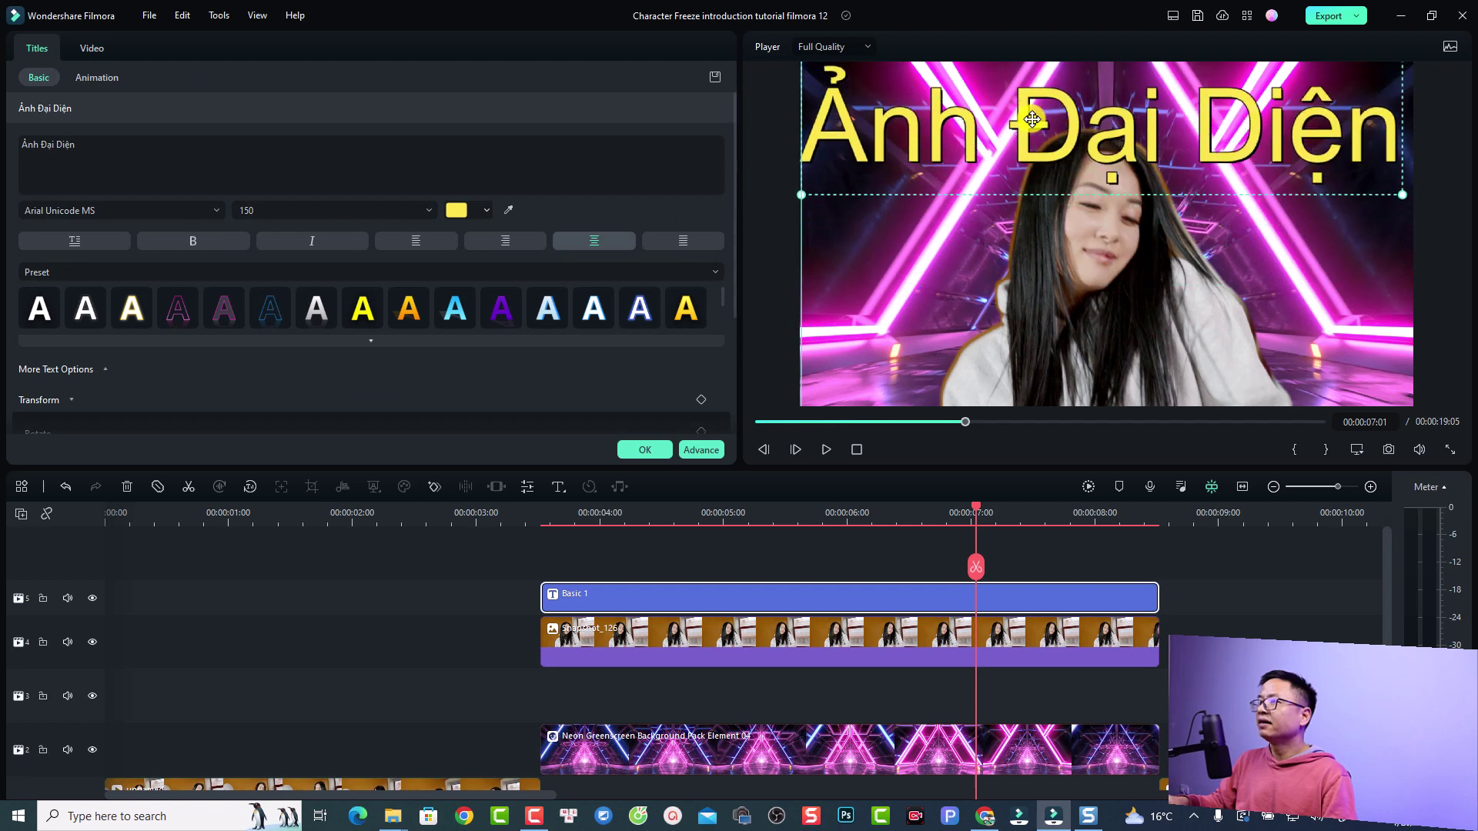
{"action": "left_click_drag", "start_coordinate": [724, 600], "coordinate": [748, 694]}
{"action": "left_click", "coordinate": [977, 310]}
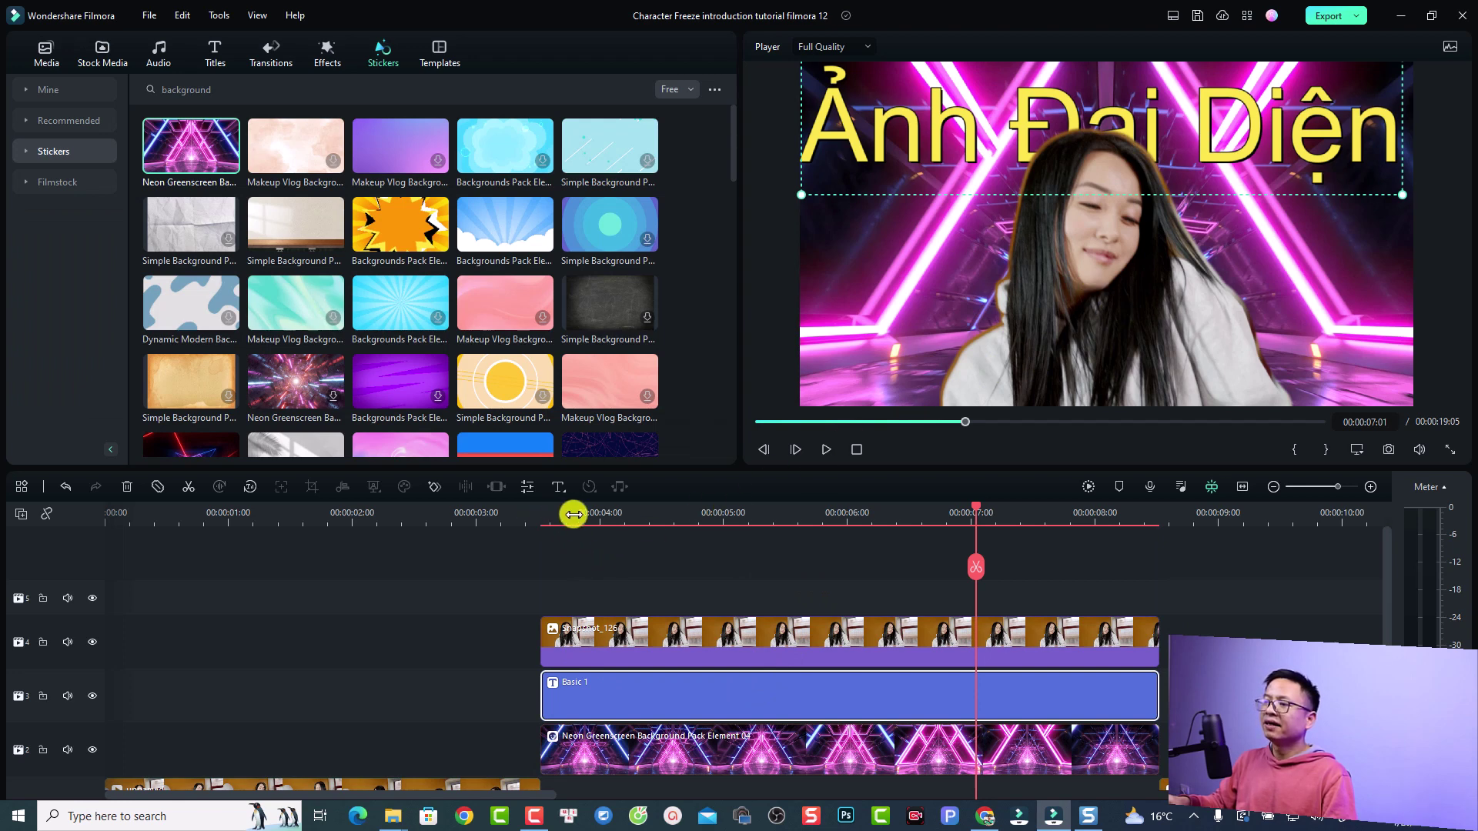
Take a snapshot of the composite frame at 00:00:04:05 and reveal the saved image file in its folder.
{"action": "left_click", "coordinate": [625, 515]}
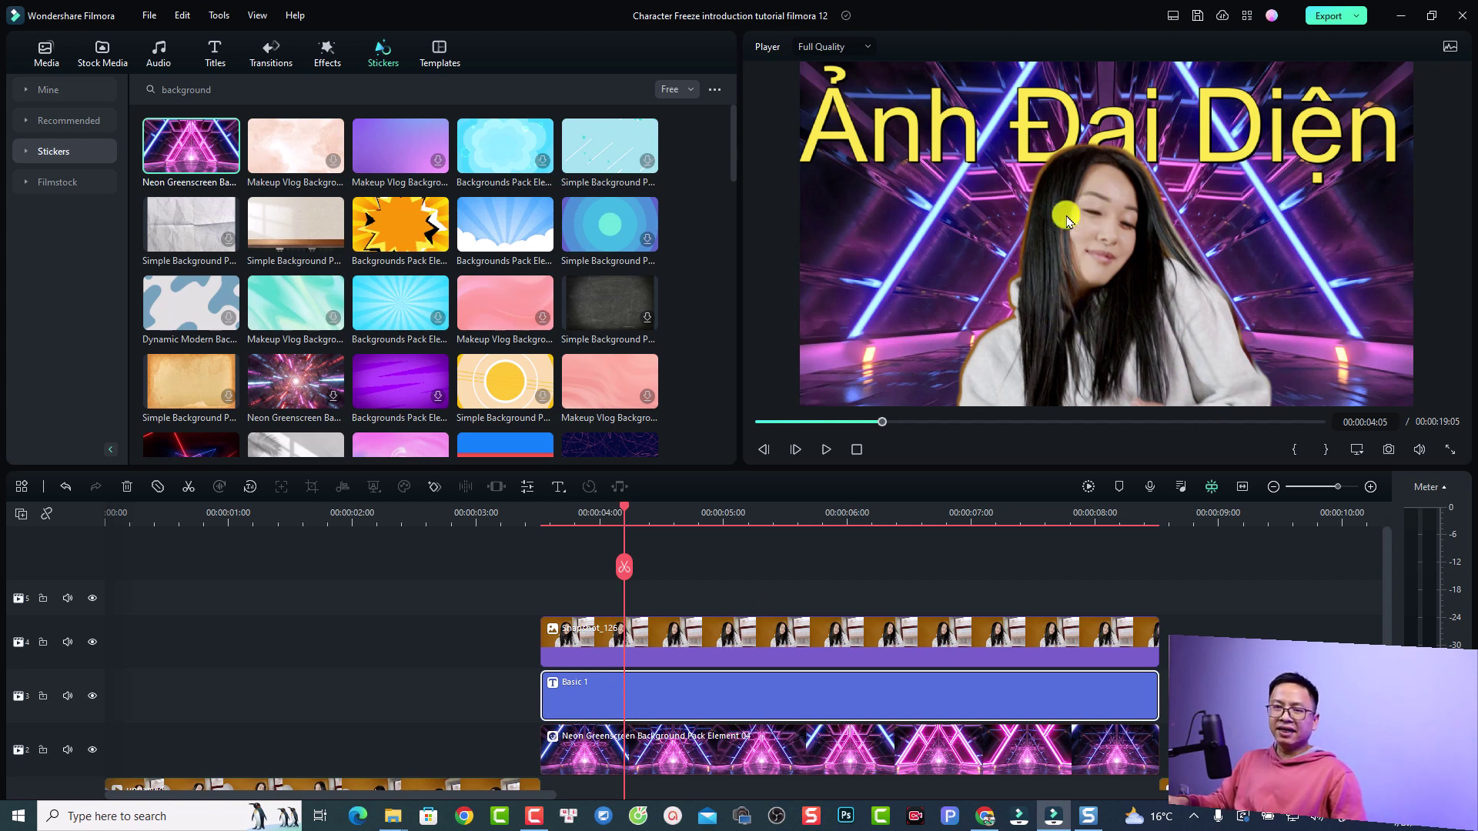
{"action": "left_click", "coordinate": [47, 54]}
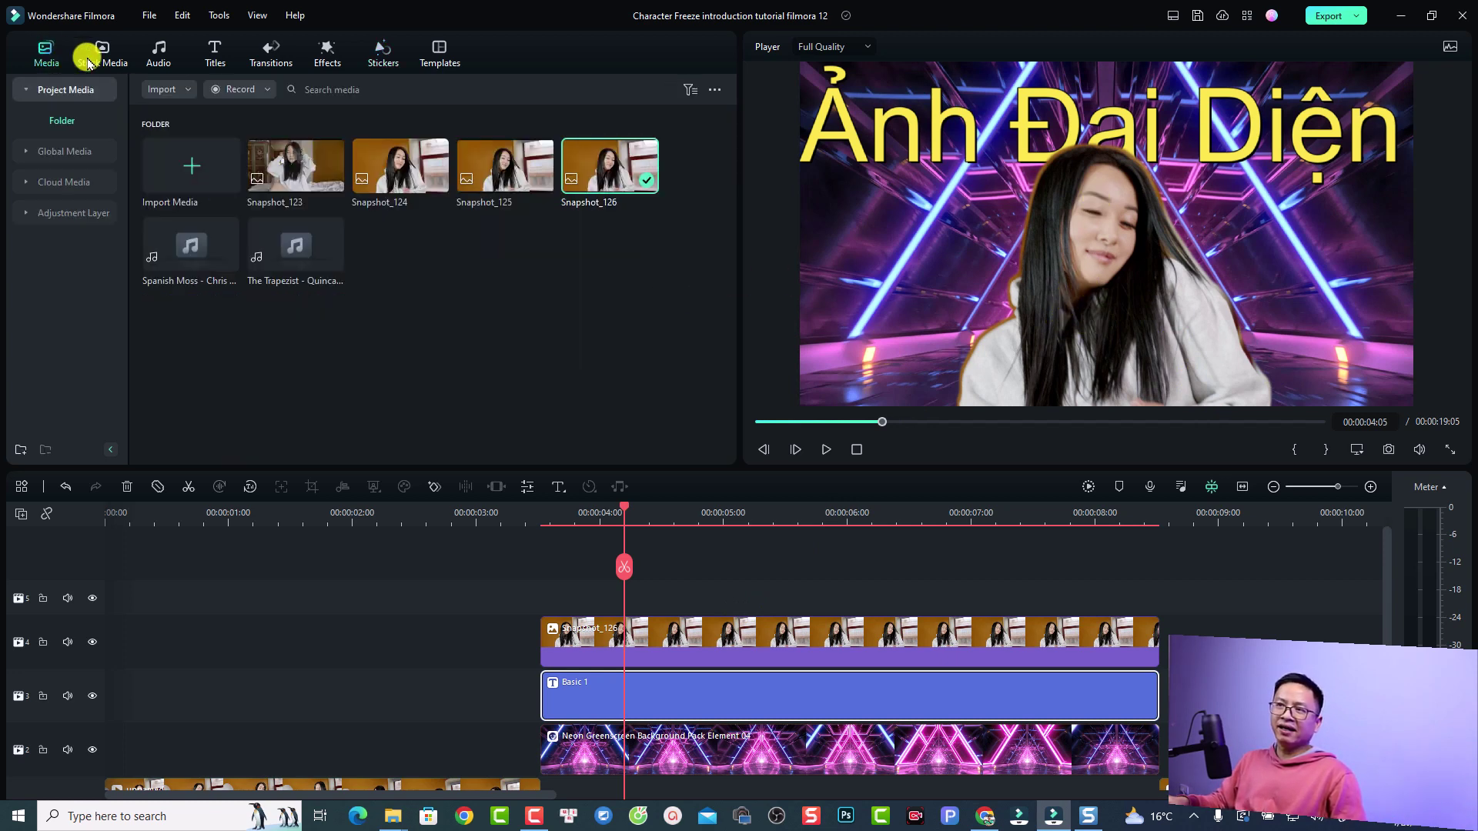
{"action": "left_click", "coordinate": [1386, 452]}
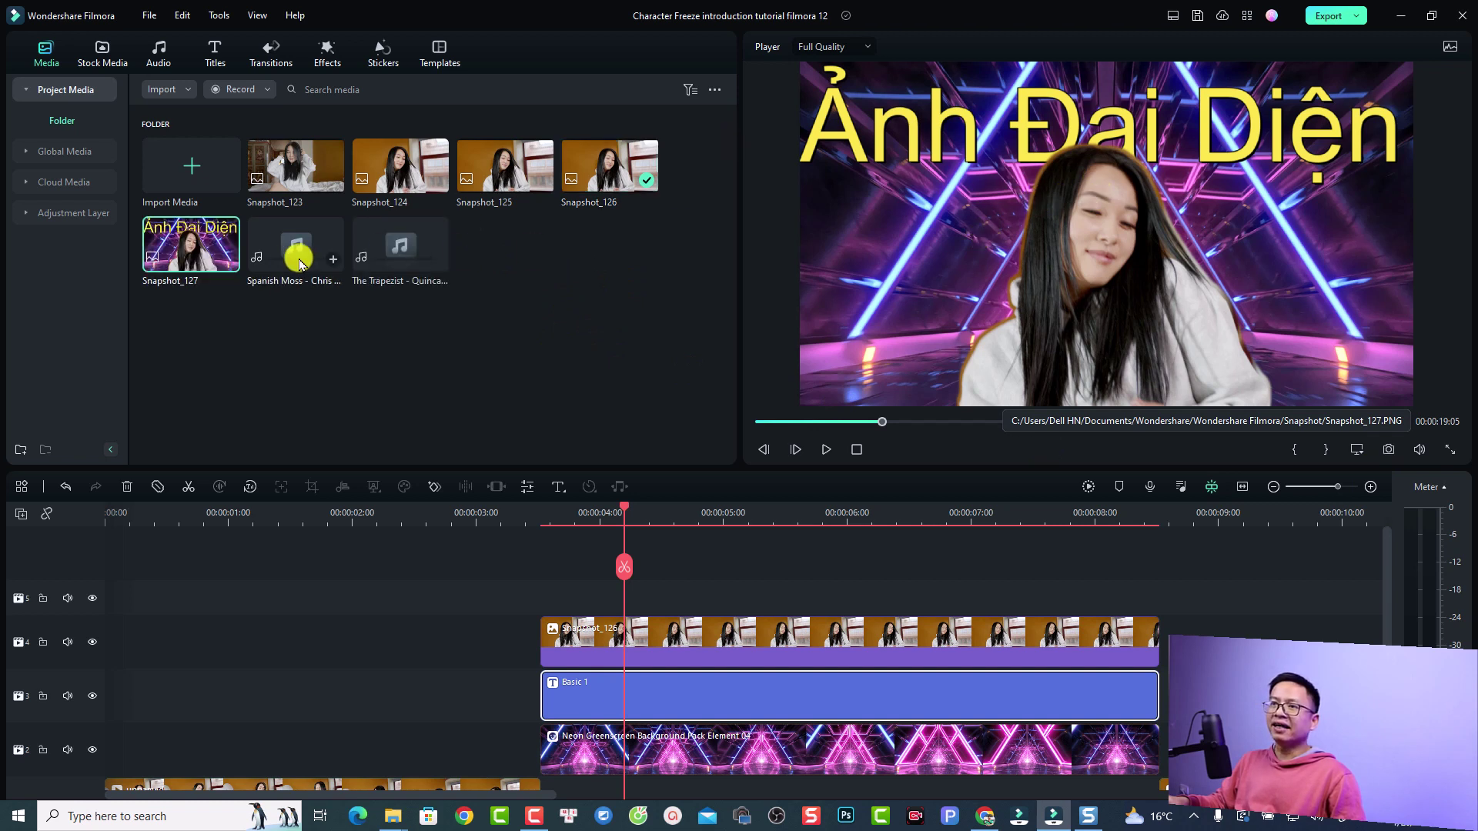
{"action": "right_click", "coordinate": [183, 264]}
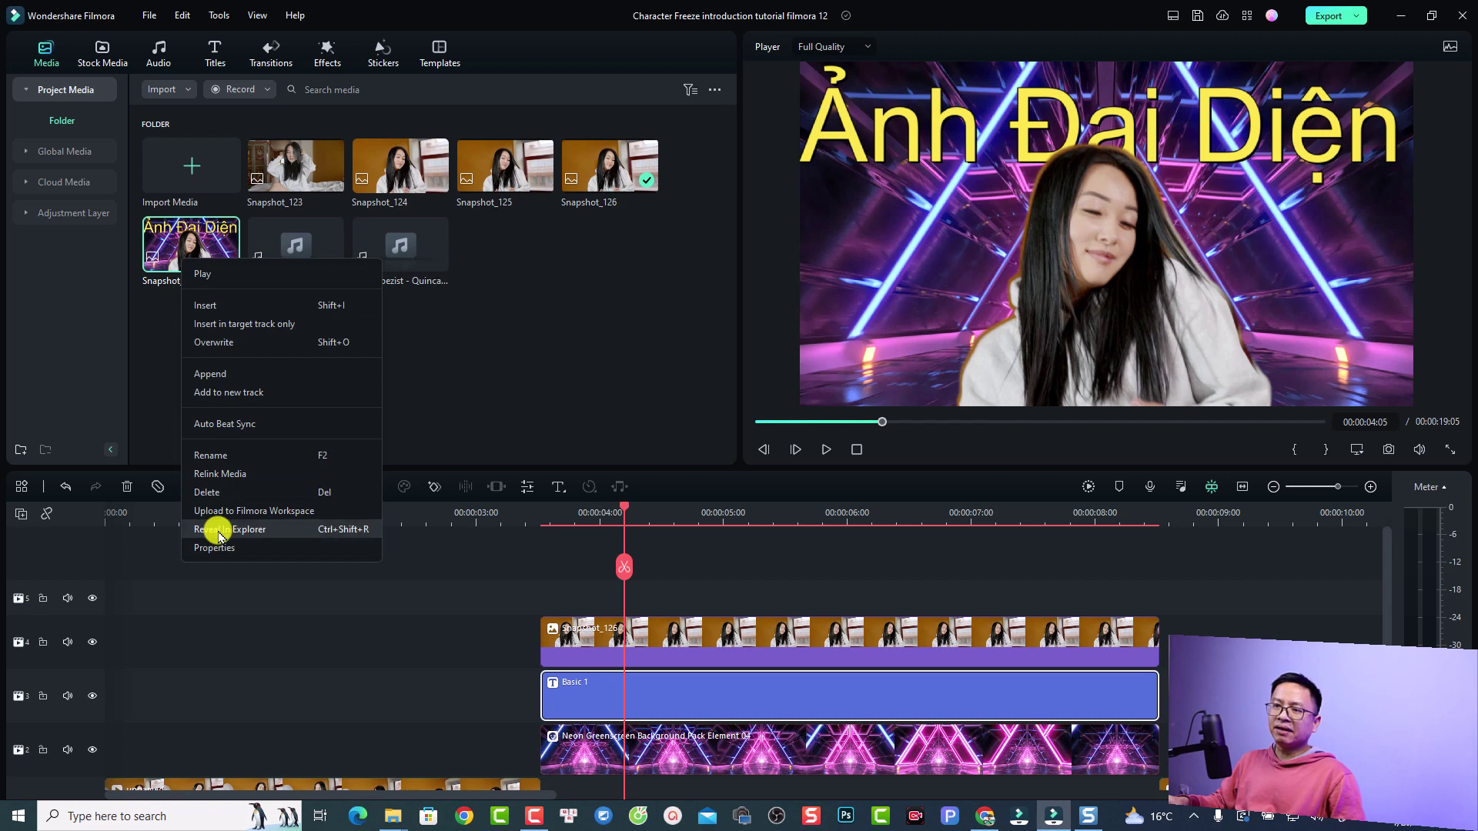
{"action": "left_click", "coordinate": [699, 415]}
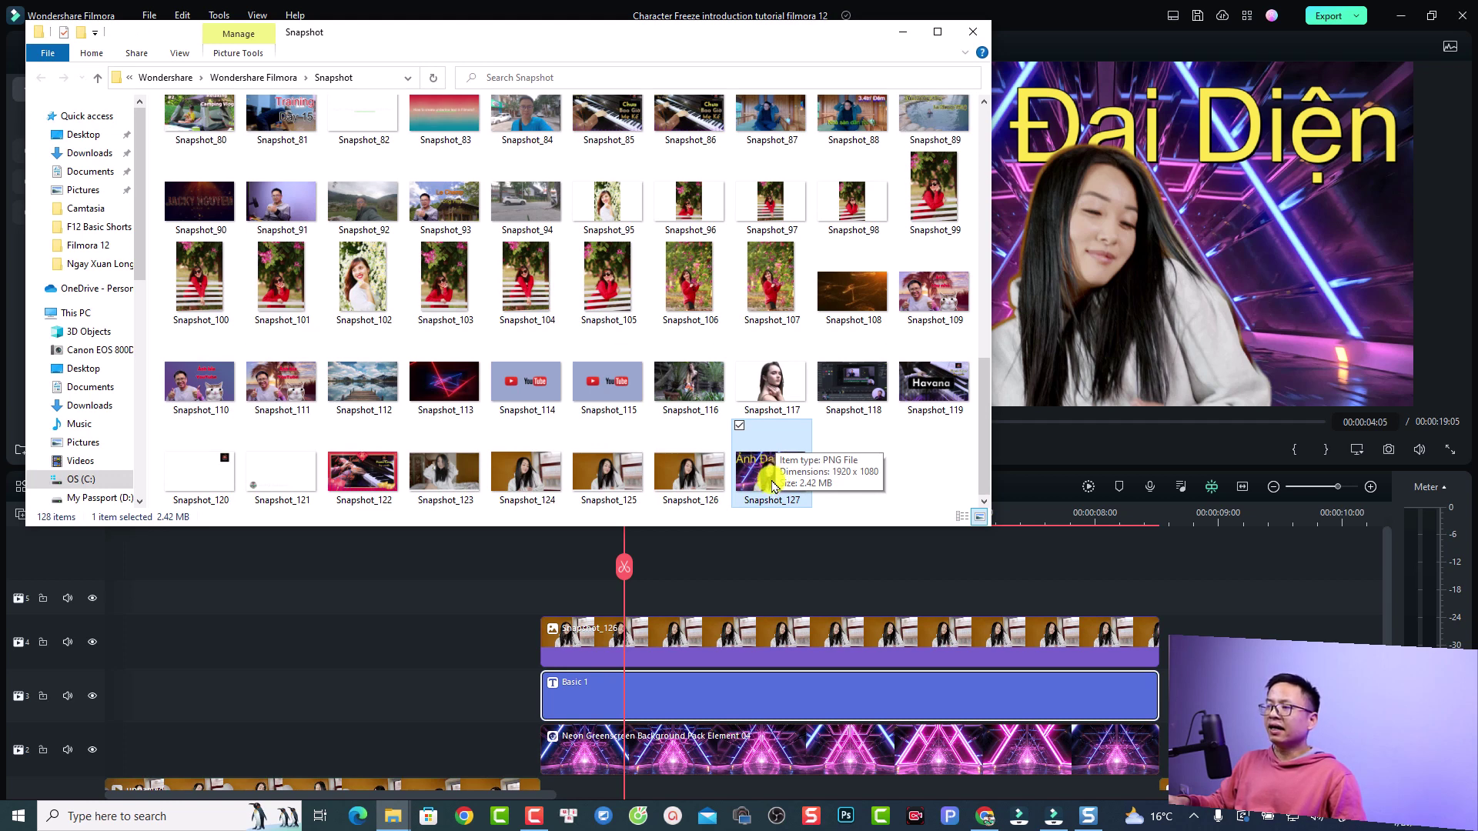
{"action": "left_click", "coordinate": [903, 31]}
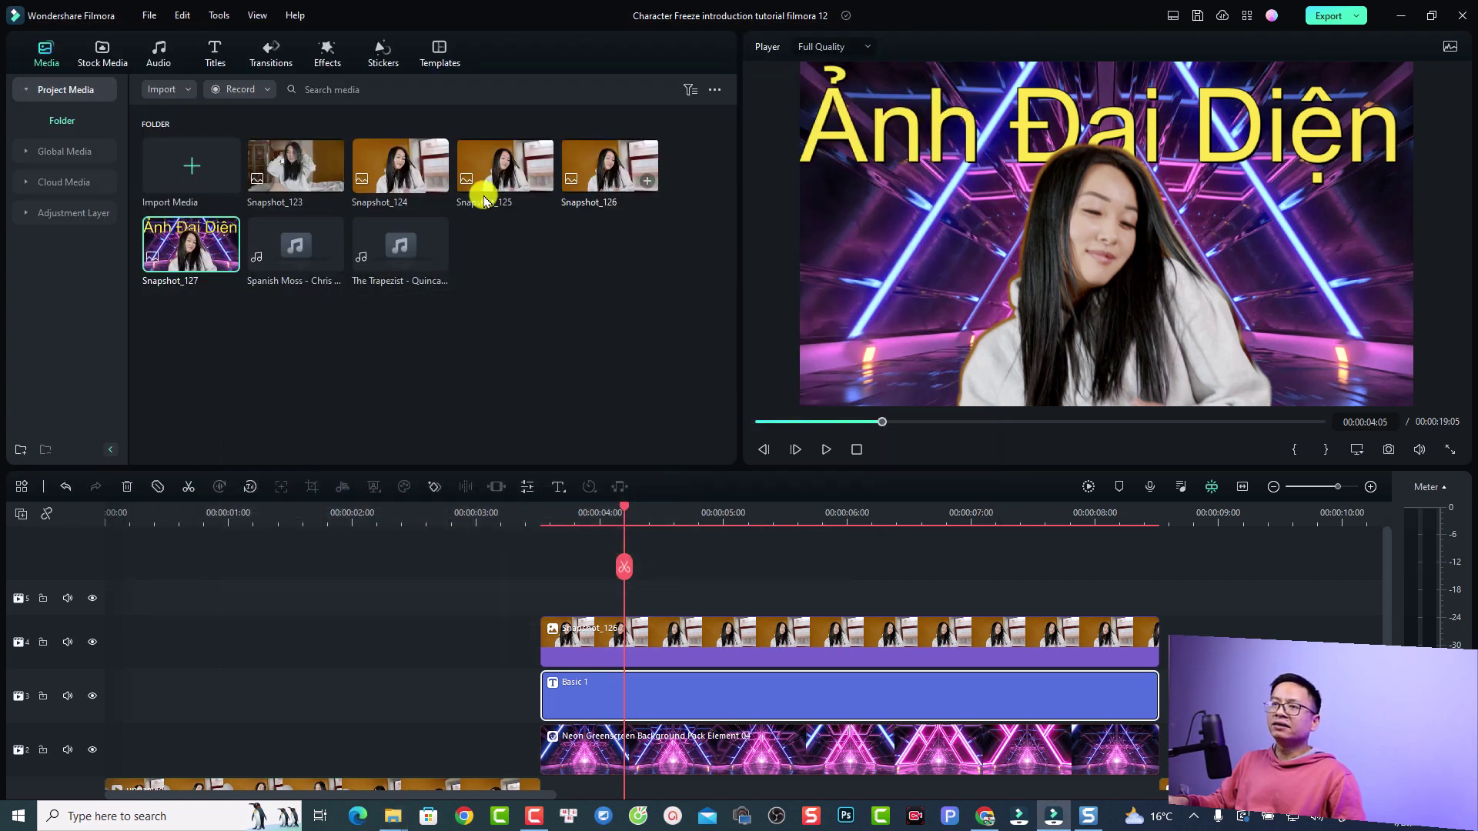
Set the snapshot format to JPG in the editing preferences.
{"action": "left_click", "coordinate": [149, 16]}
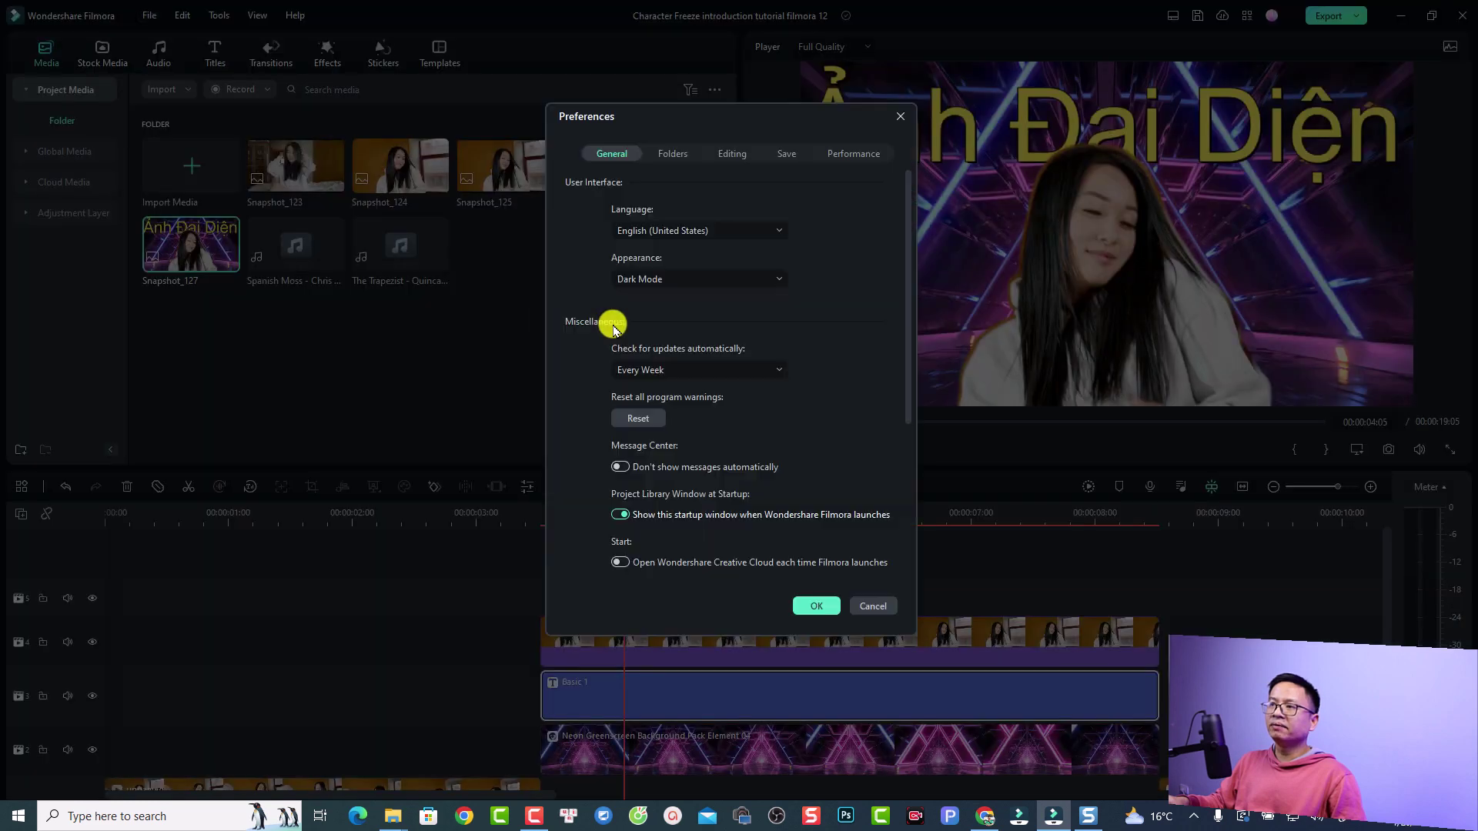
{"action": "left_click", "coordinate": [751, 156]}
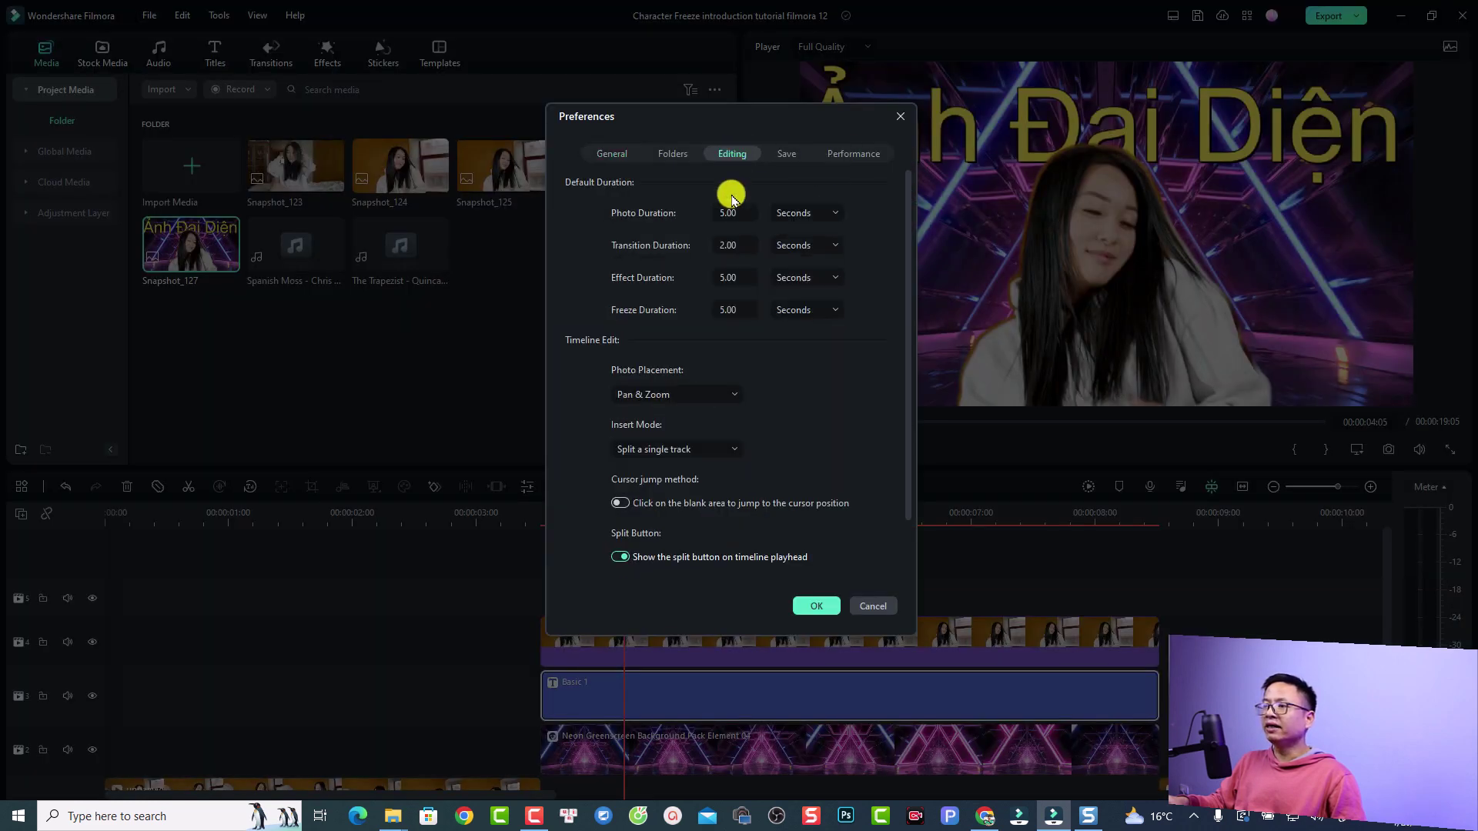
{"action": "scroll", "coordinate": [703, 408], "scroll_direction": "down", "scroll_amount": 1}
{"action": "left_click", "coordinate": [695, 561]}
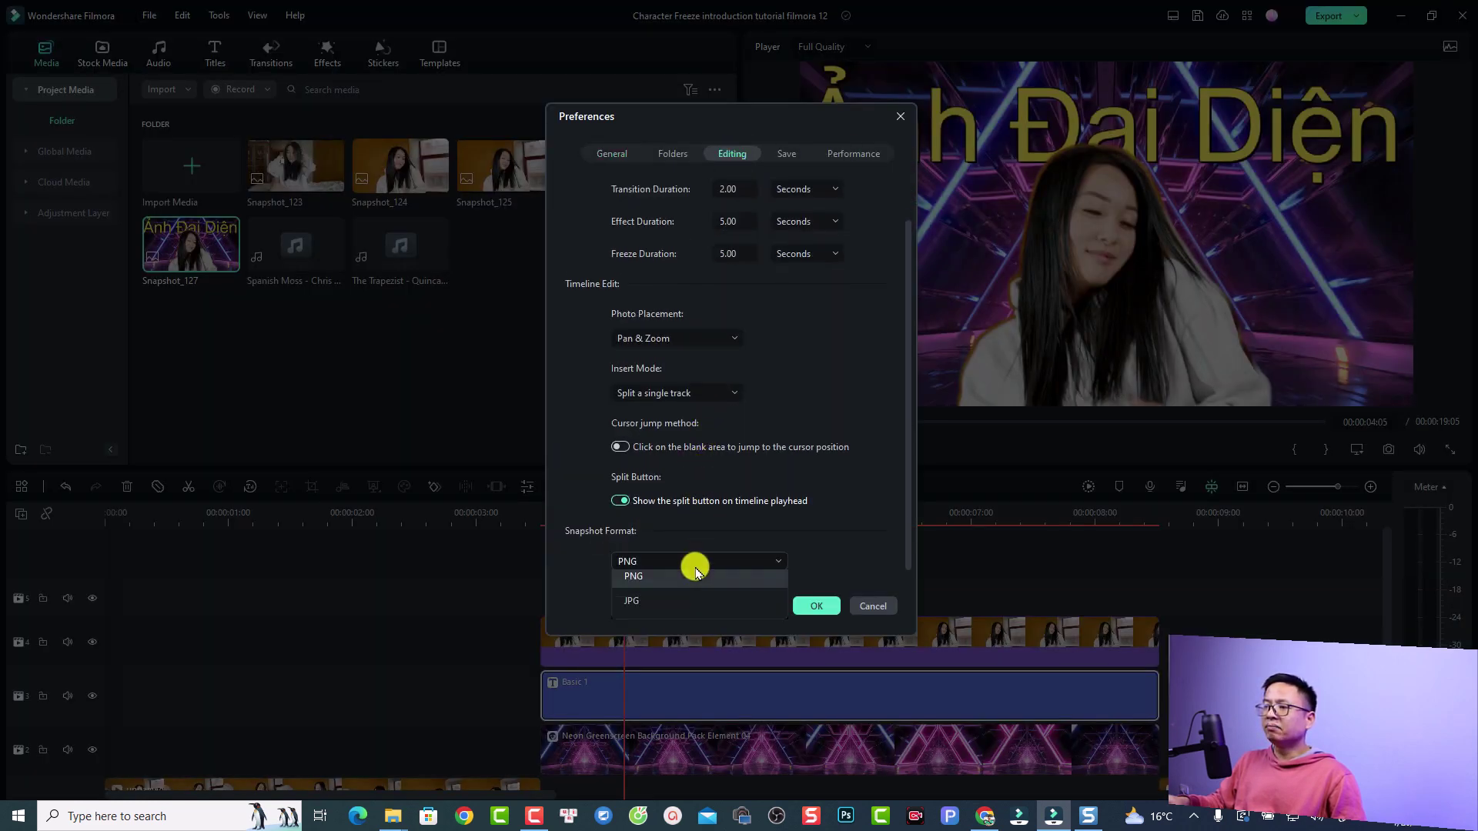
{"action": "left_click", "coordinate": [652, 615]}
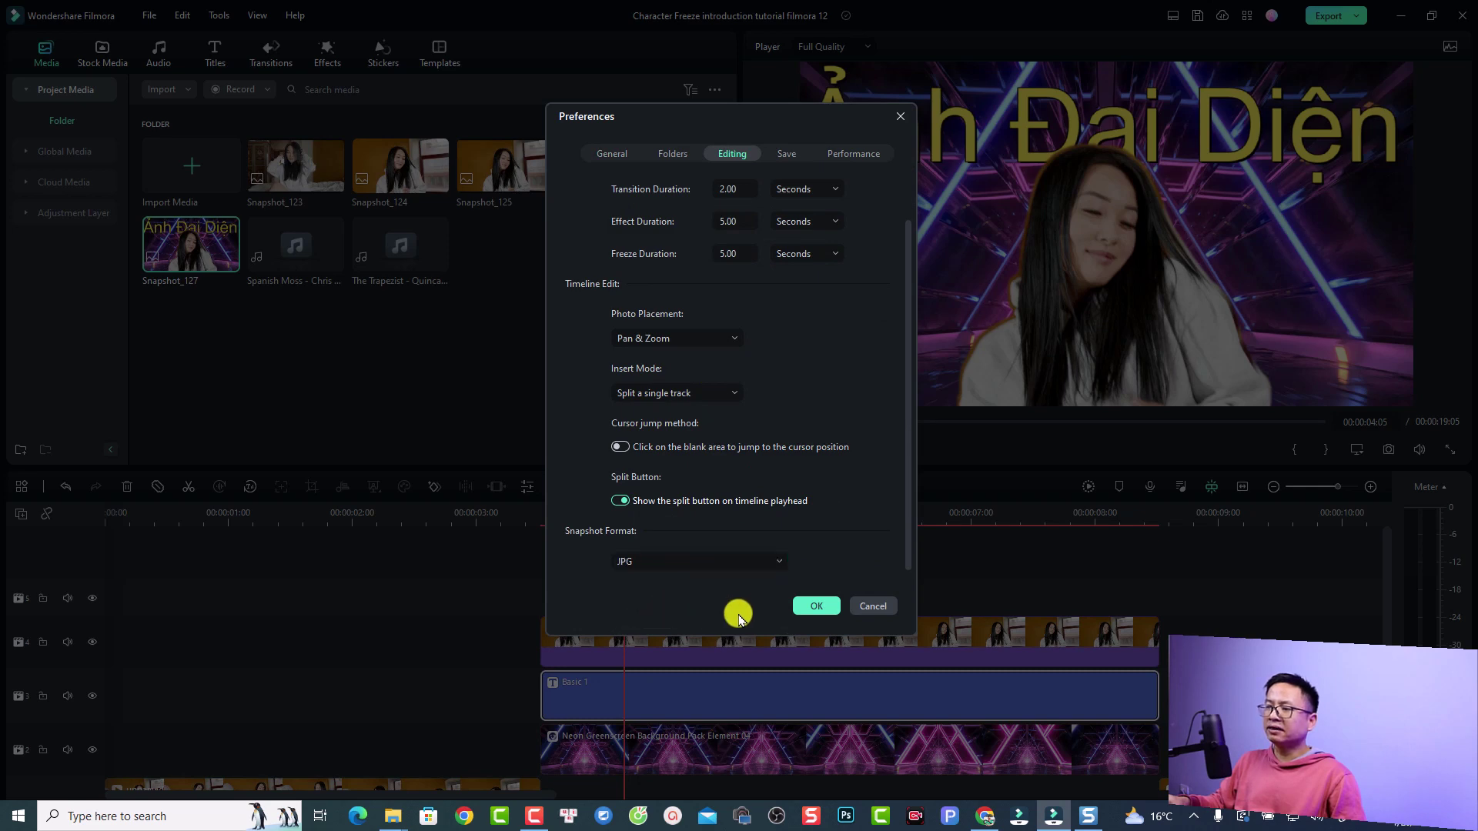
{"action": "left_click", "coordinate": [812, 608]}
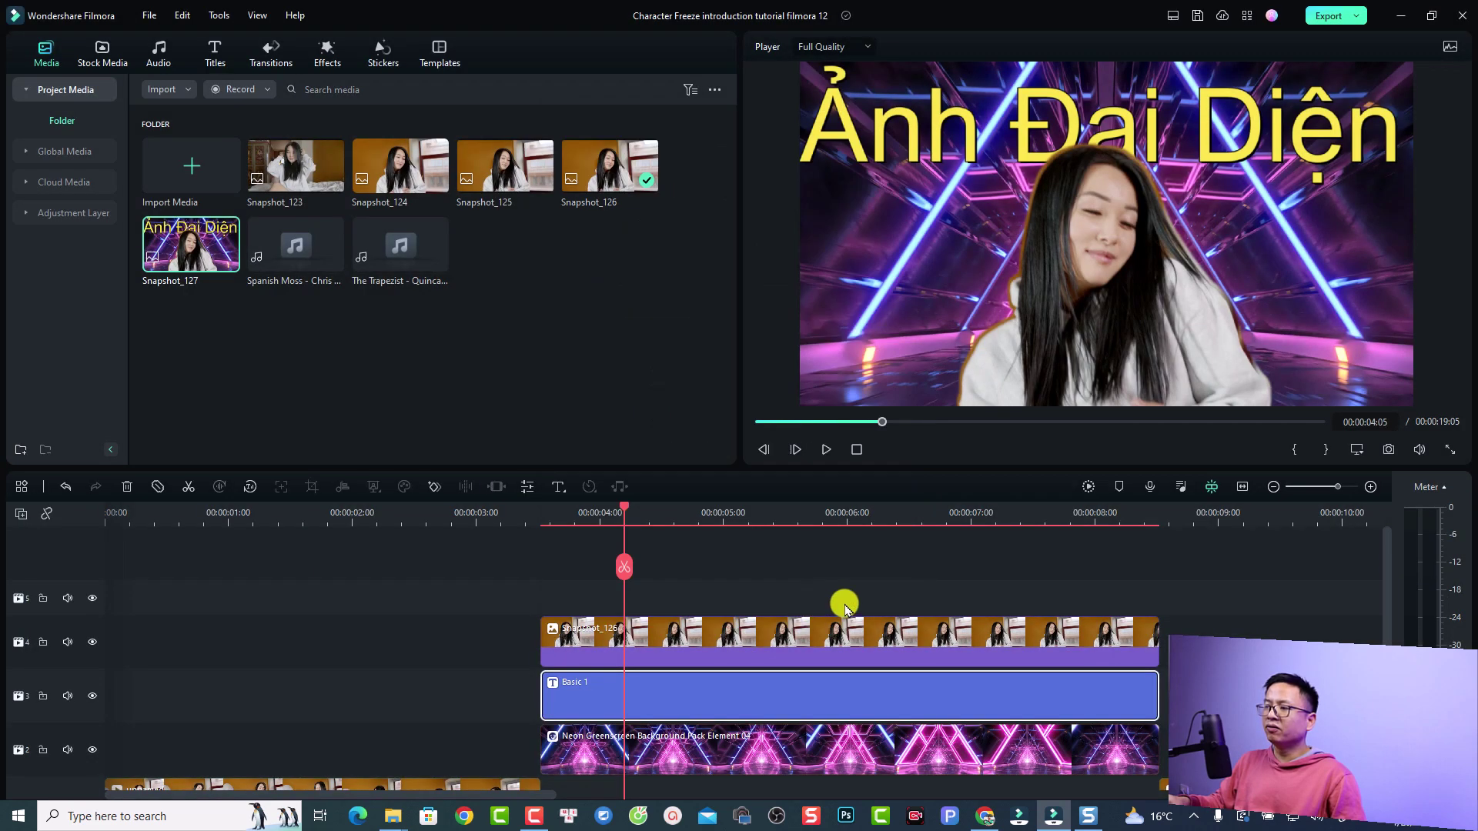
Take another snapshot of the frame at 00:00:04:05 and reveal the new image file in its folder.
{"action": "left_click", "coordinate": [1385, 450]}
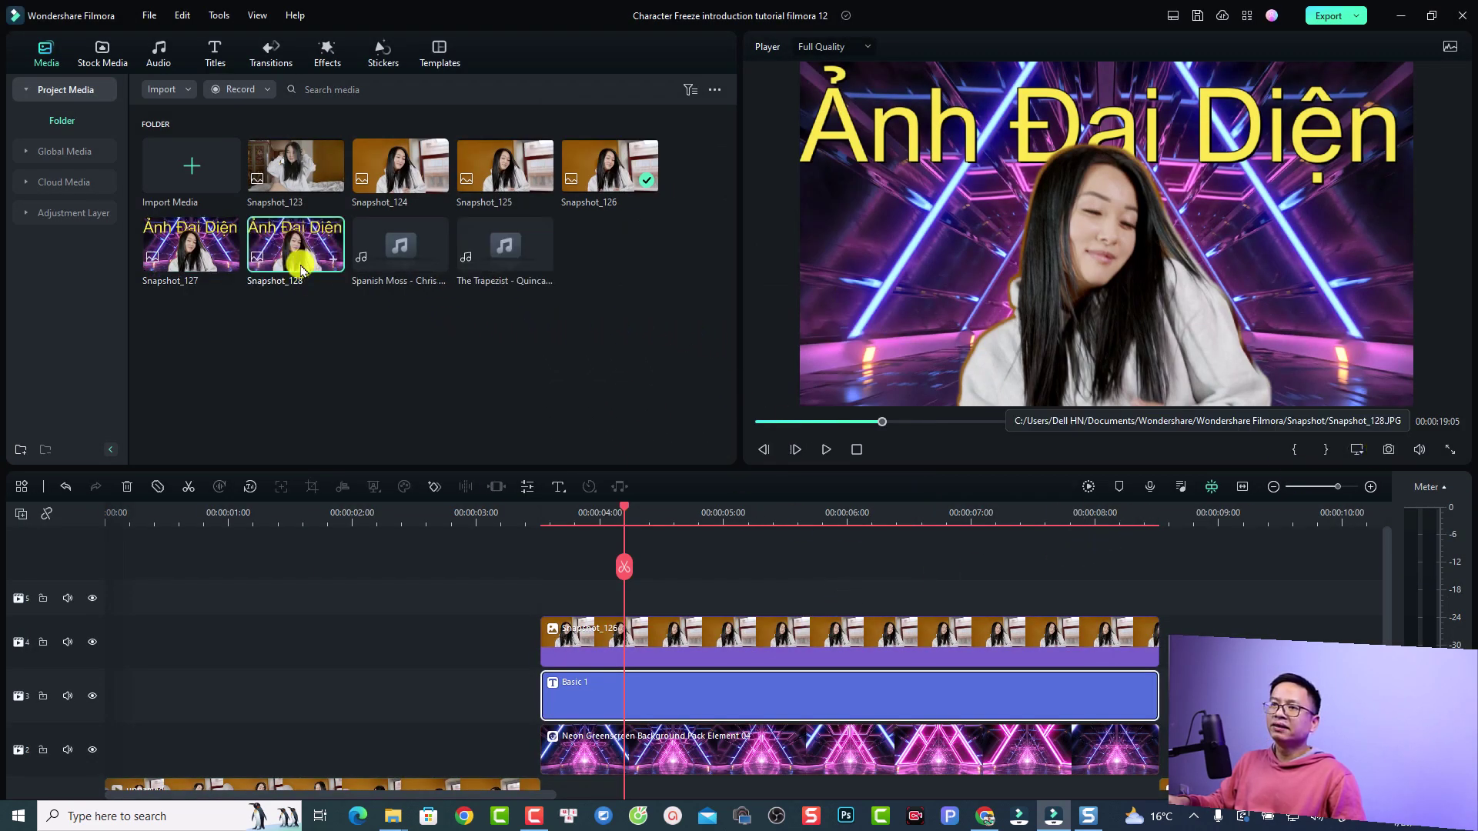
{"action": "right_click", "coordinate": [297, 261]}
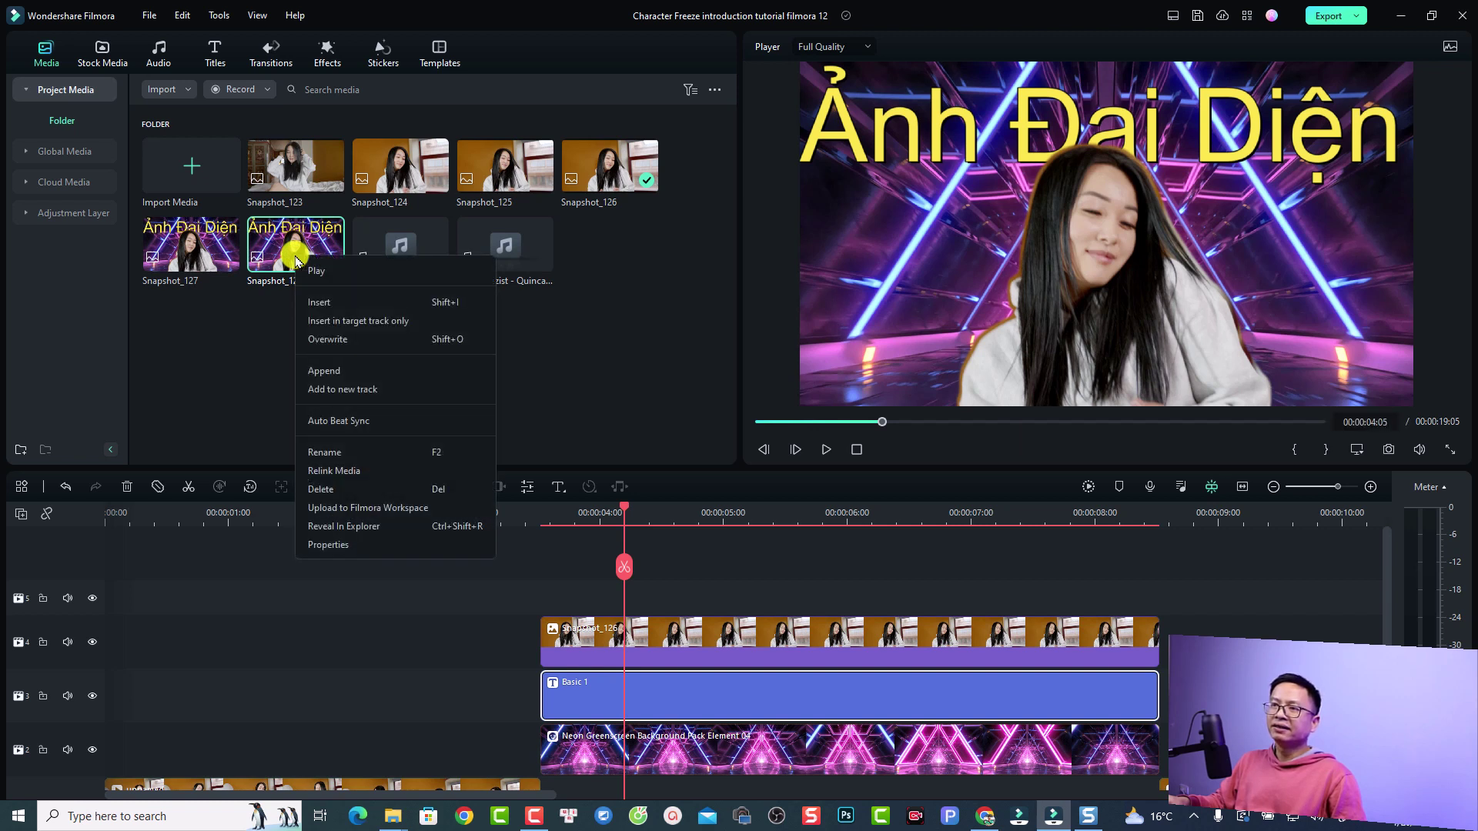
{"action": "left_click", "coordinate": [339, 529]}
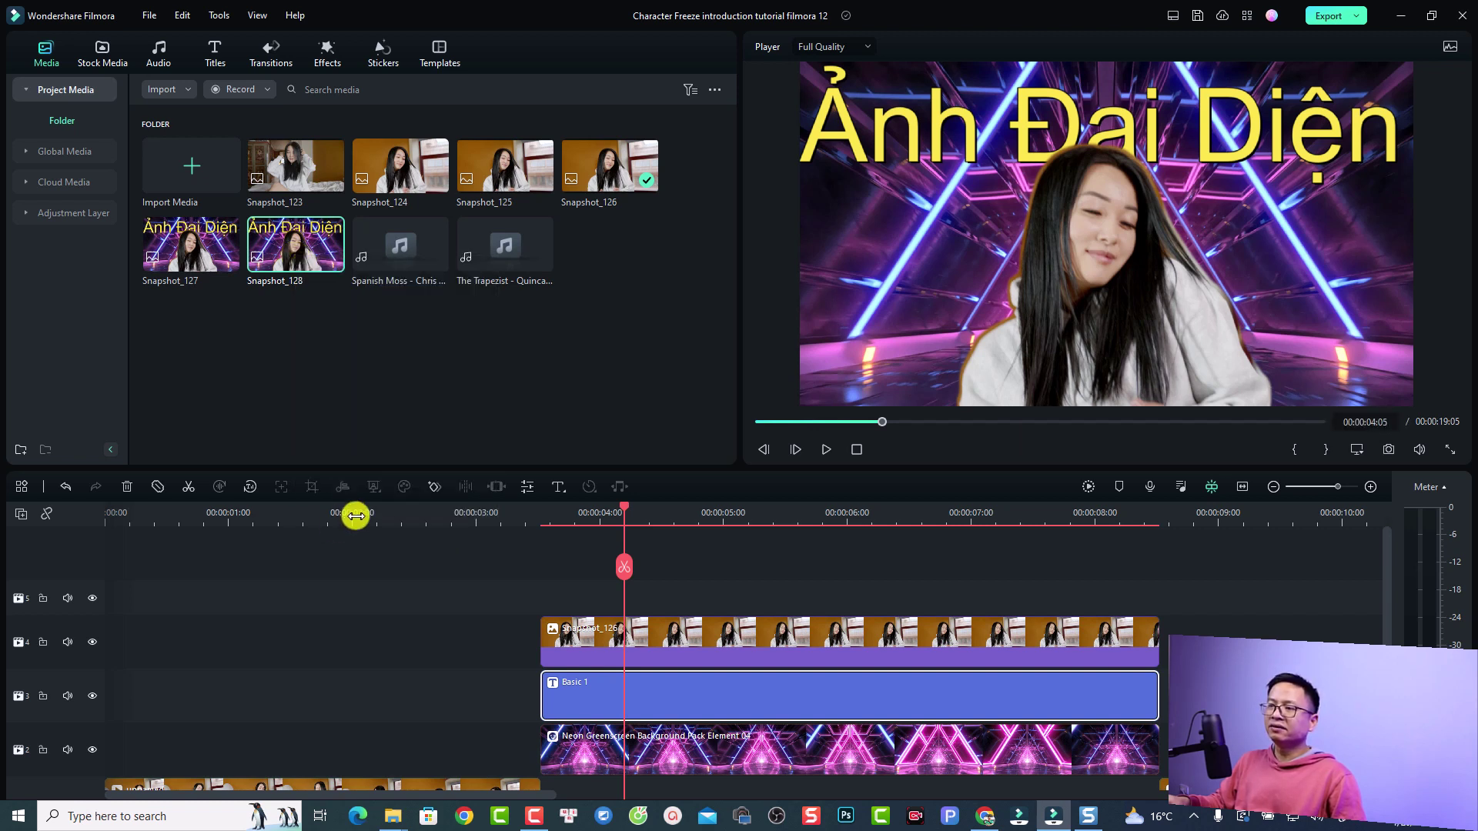